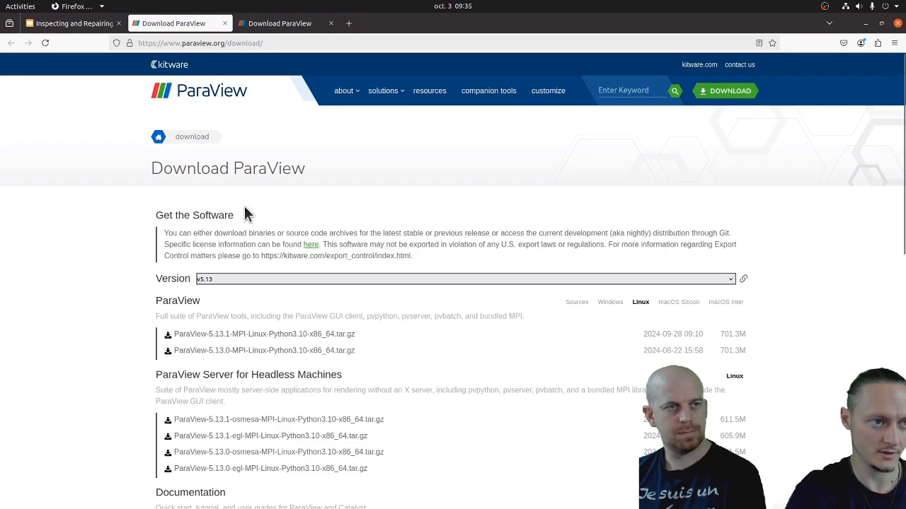
Step: Check the version list on the ParaView download page, keeping v5.13, and close both download pages
middle_click(298, 24)
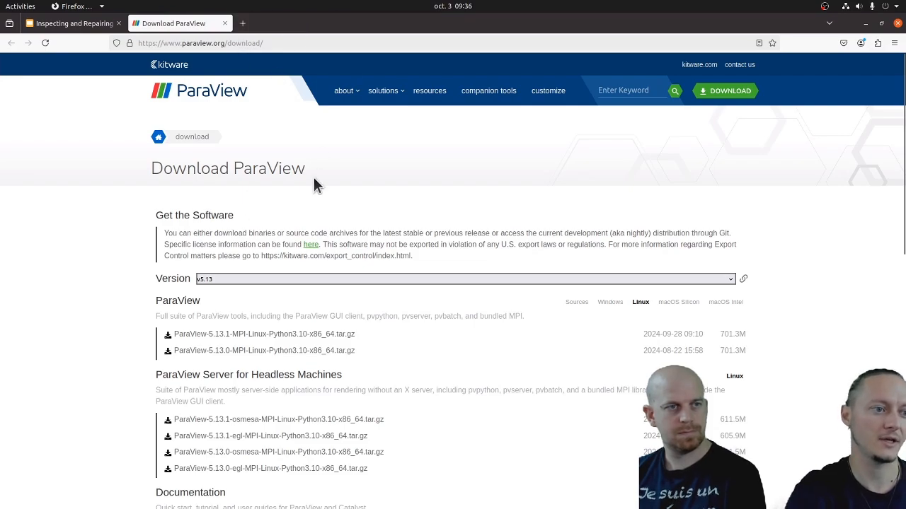
left_click(432, 279)
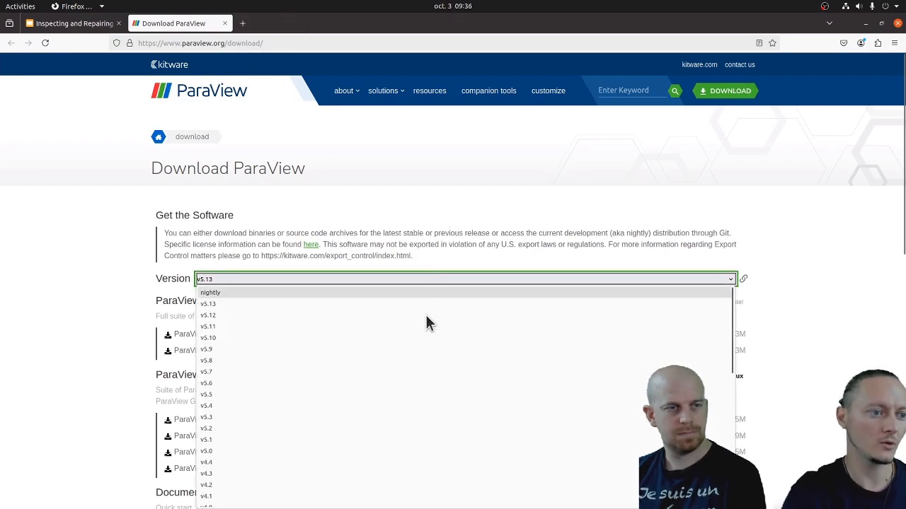
left_click(381, 303)
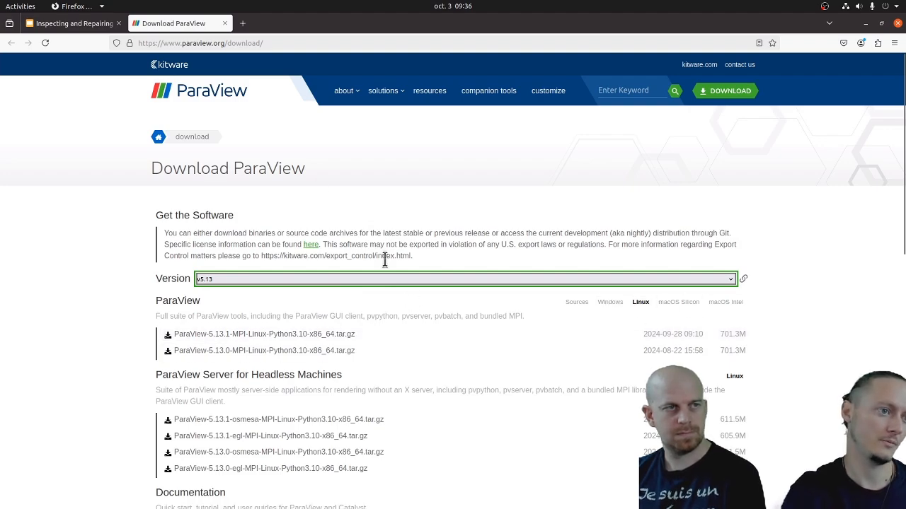
middle_click(186, 22)
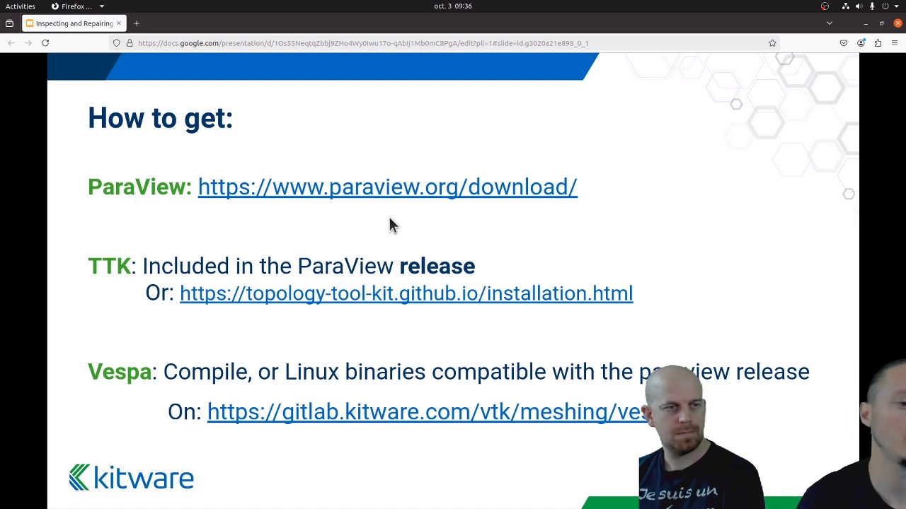
Step: Switch to the terminal and launch ParaView 5.13.0 with ./paraview from its bin folder
key("alt+Tab")
key("alt+Tab")
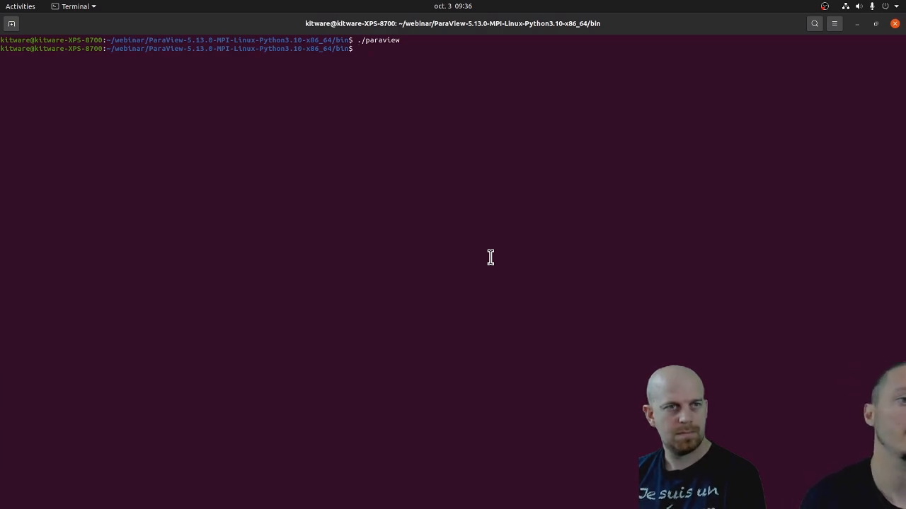
key("ctrl+l")
key("Up")
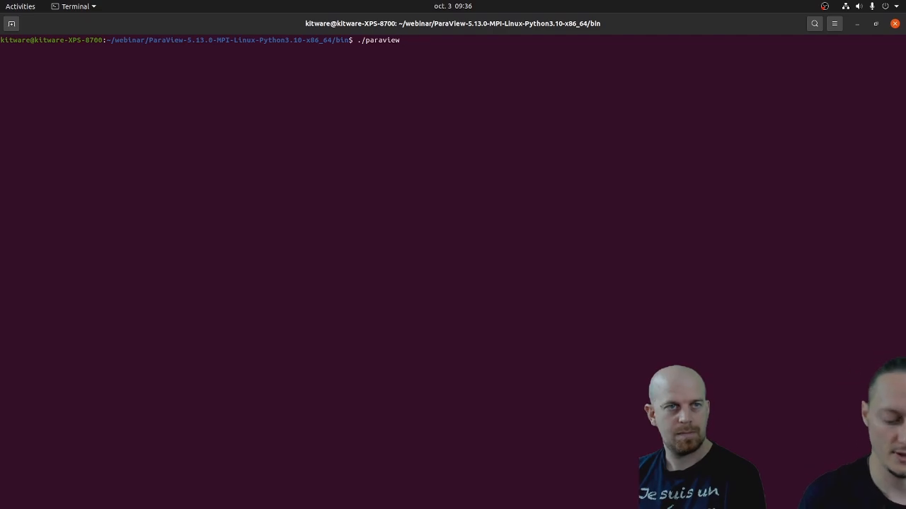
key("Return")
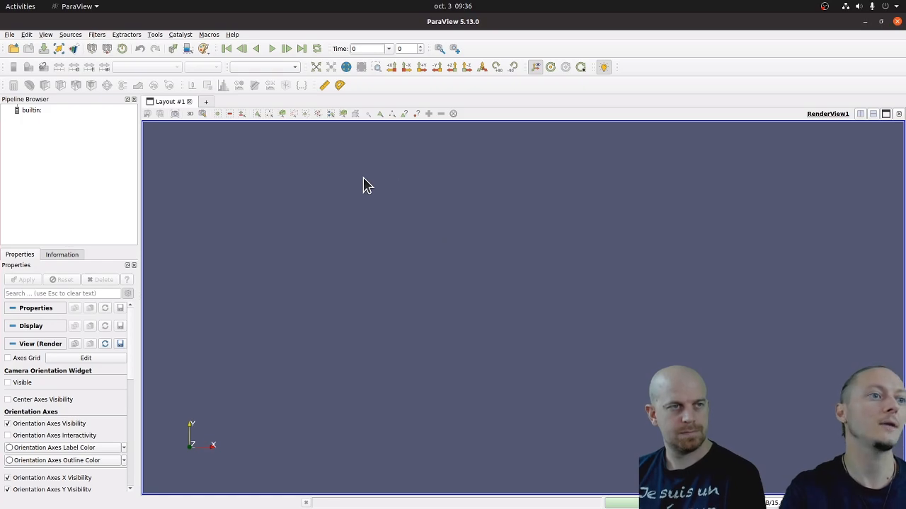
Step: Load the TopologyToolKit plugin in the Plugin Manager, show its details and close the manager
left_click(154, 35)
left_click(207, 99)
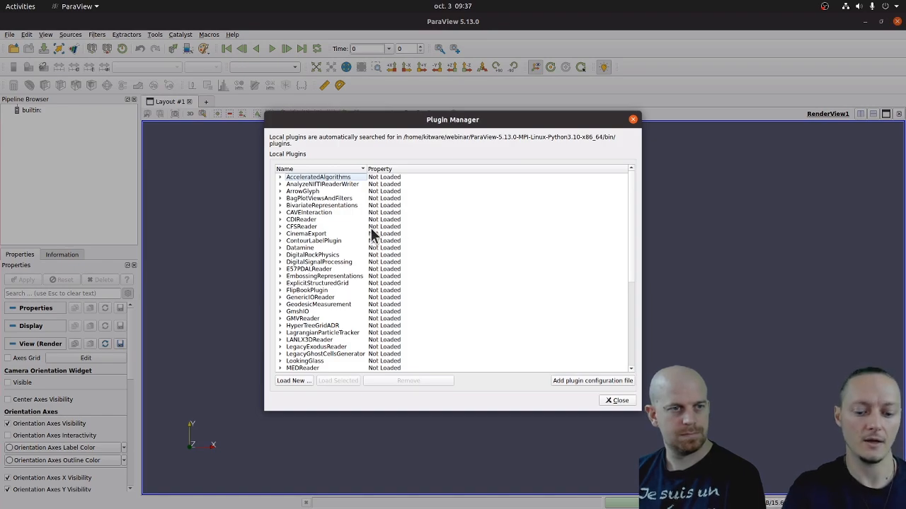
scroll(370, 229, "down", 7)
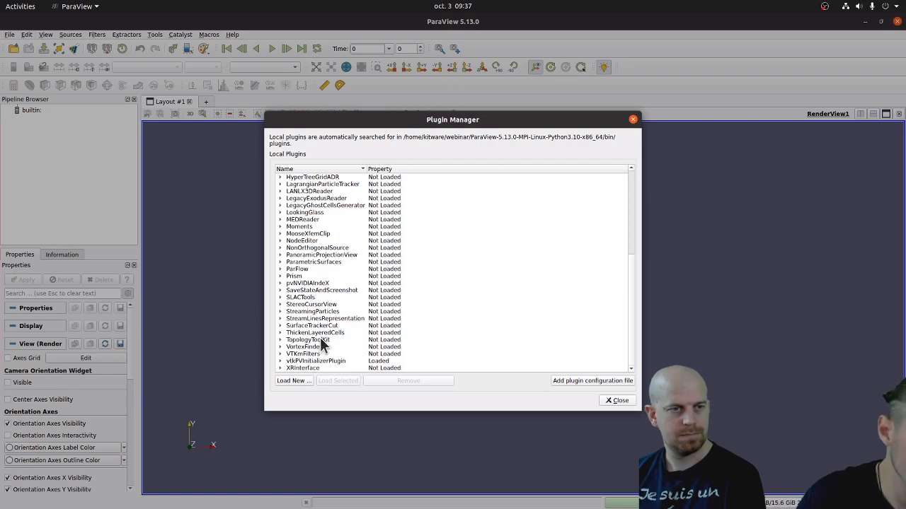
left_click(317, 339)
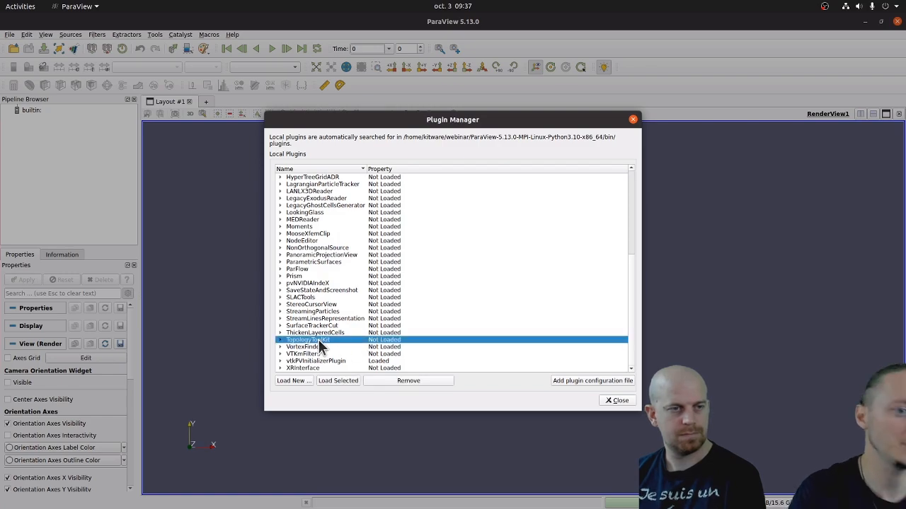
left_click(336, 380)
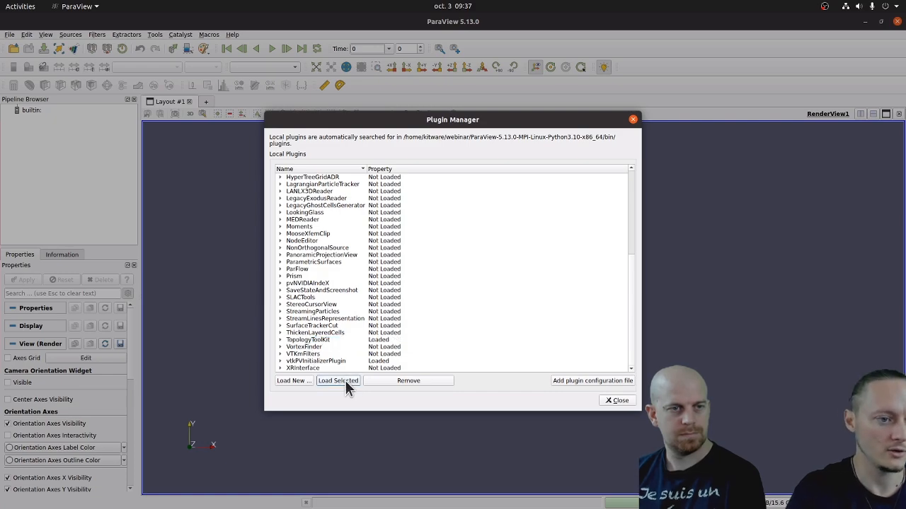
left_click(280, 340)
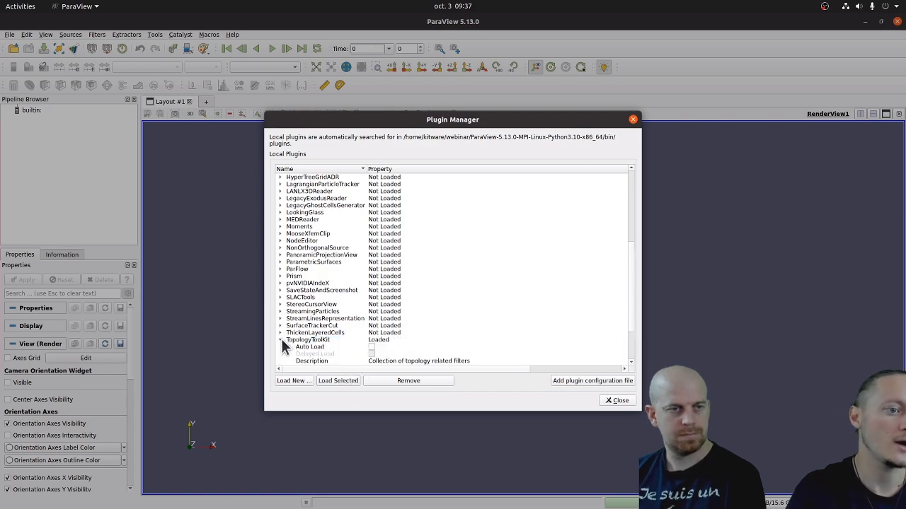
scroll(377, 307, "down", 1)
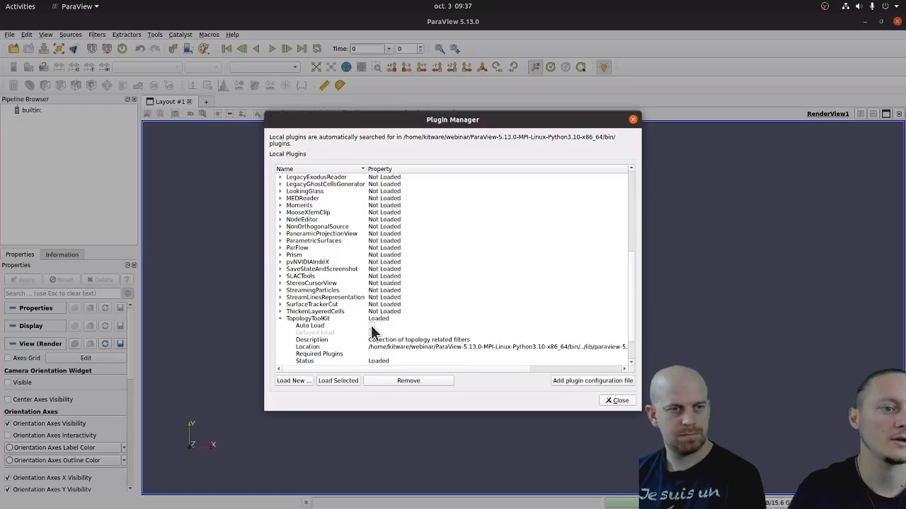
left_click(633, 121)
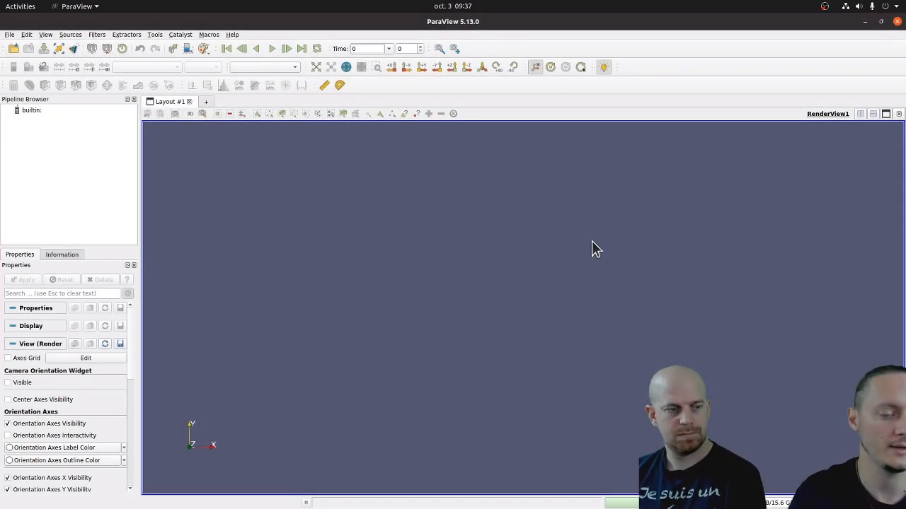
Step: Switch to Firefox, view the VESPA project's GitLab releases from the slide's link, and close that page
key("alt+Tab")
key("alt+Tab")
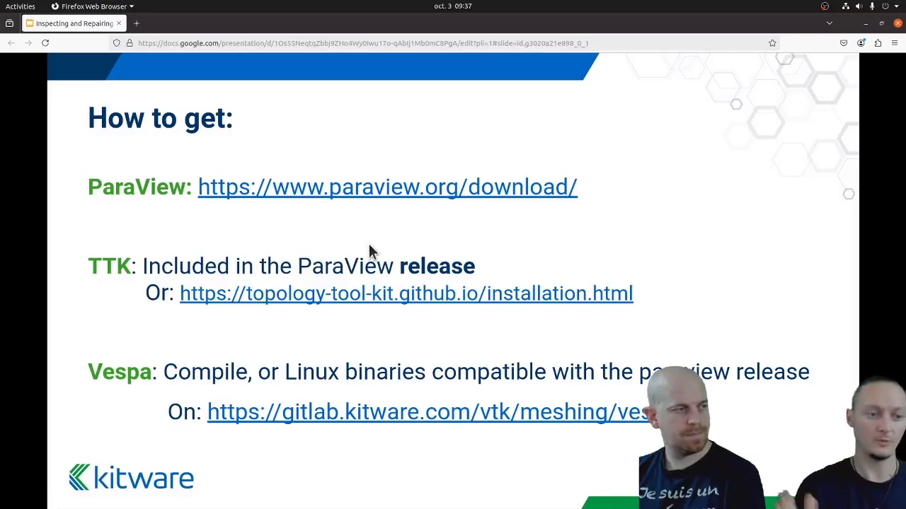
left_click(450, 417)
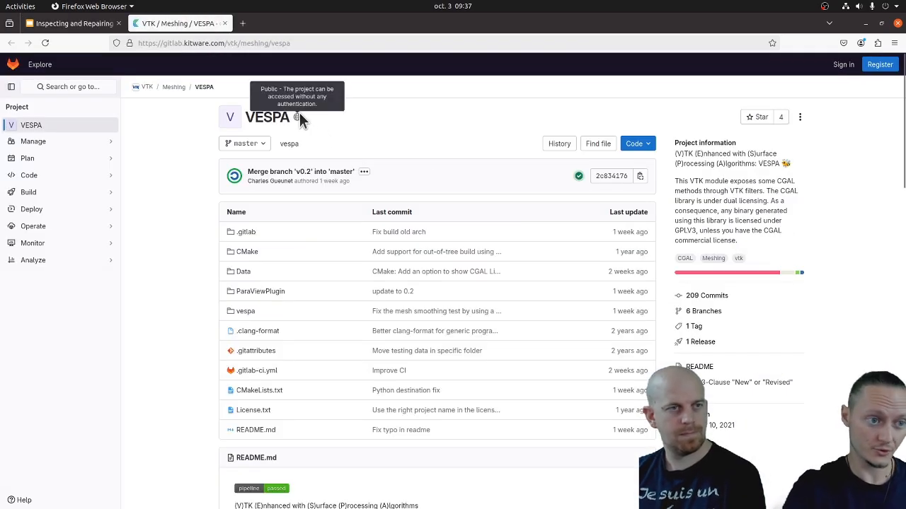
left_click(700, 342)
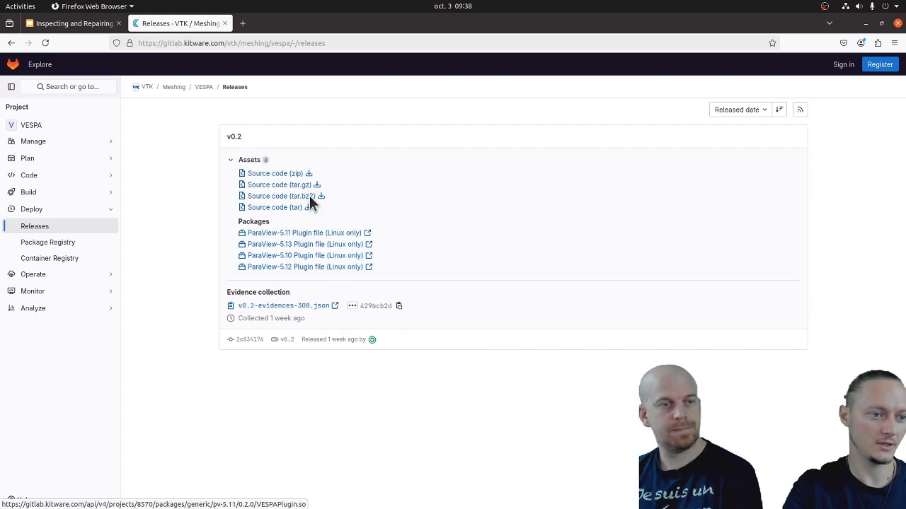
middle_click(198, 23)
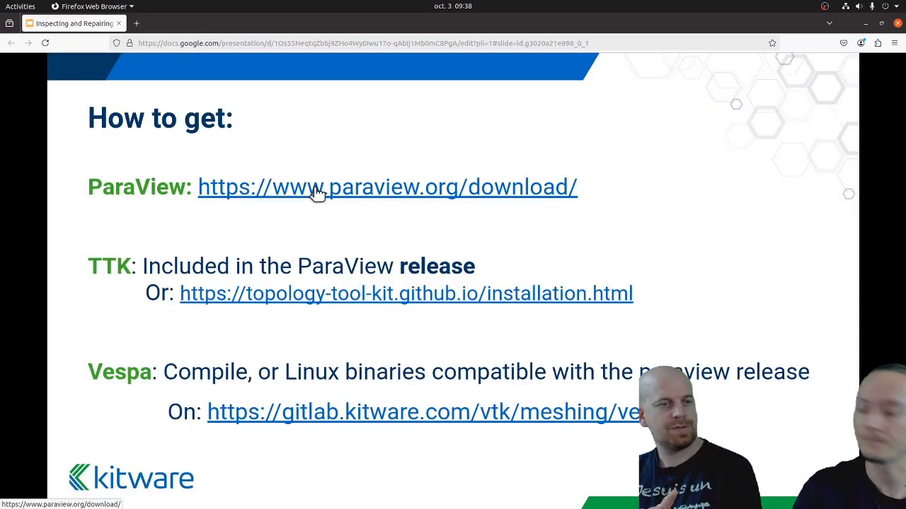
Step: Switch back to ParaView and load the new plugin file VESPAPlugin.so from the MeshingWebinar folder through the Plugin Manager
key("alt")
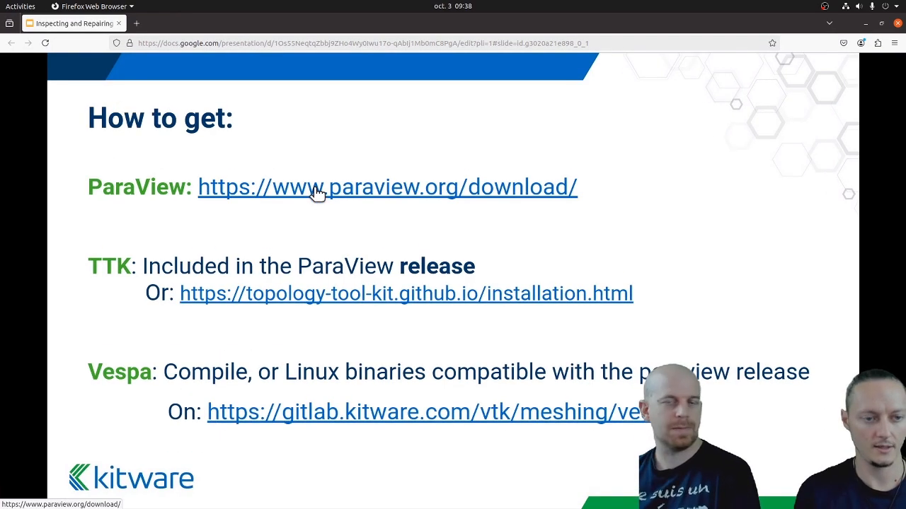
key("alt+Tab")
key("alt+Tab")
key("alt+Tab")
key("alt+Tab")
key("alt+Tab")
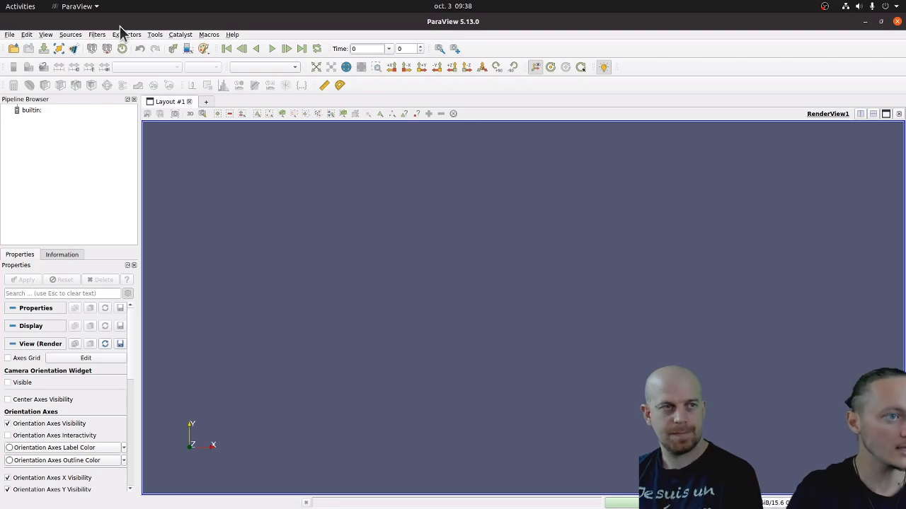
left_click(155, 35)
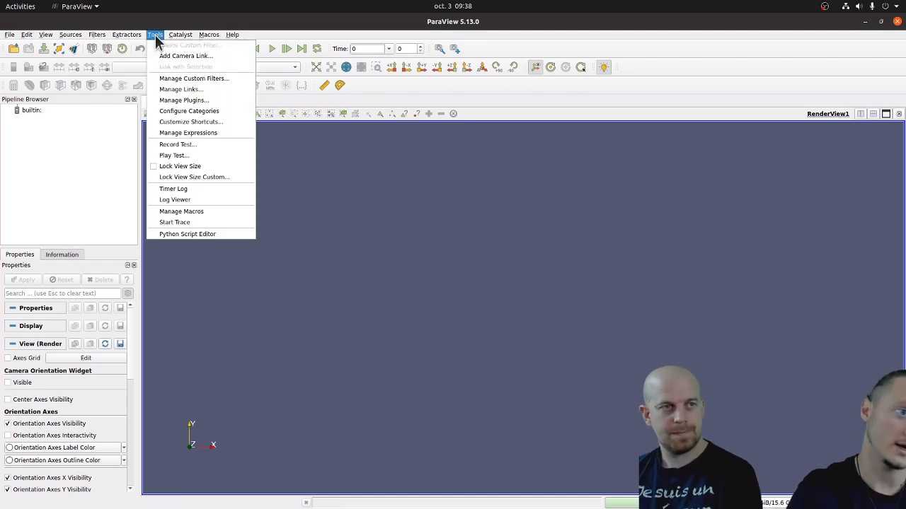
left_click(190, 100)
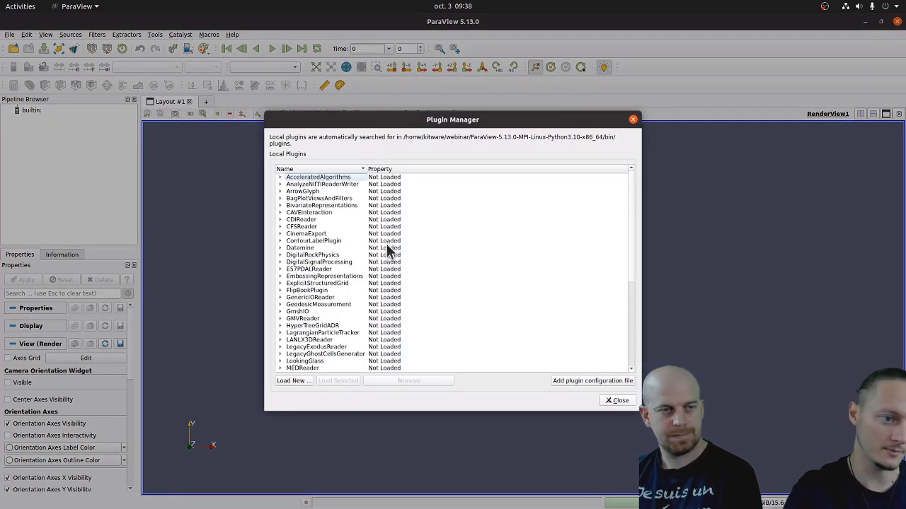
scroll(387, 249, "down", 7)
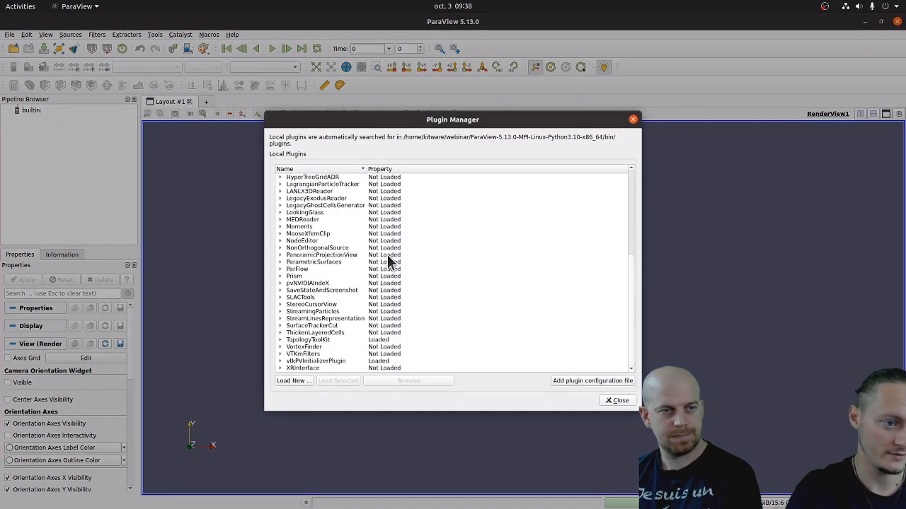
left_click(296, 381)
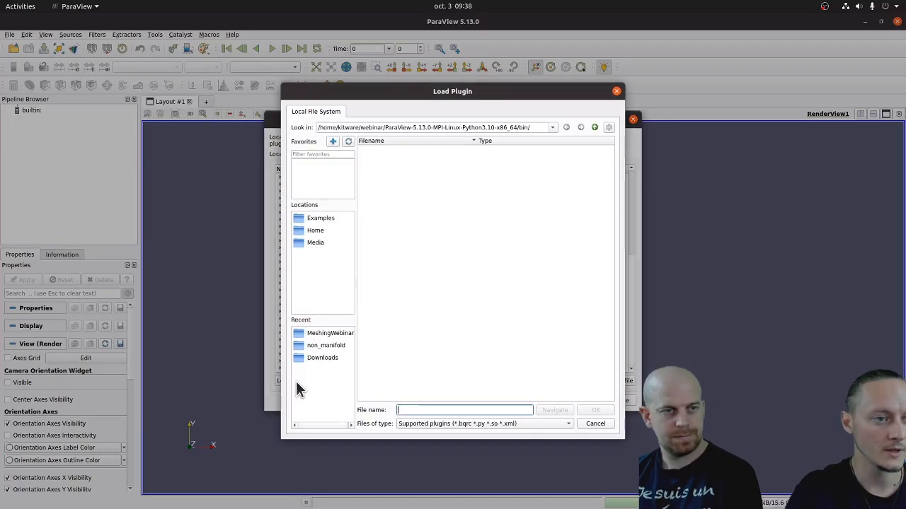
left_click(325, 334)
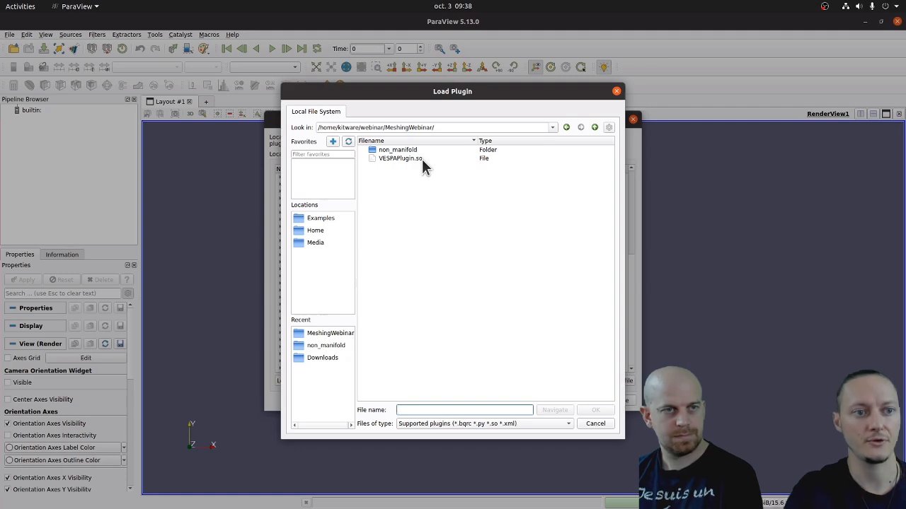
left_click(421, 159)
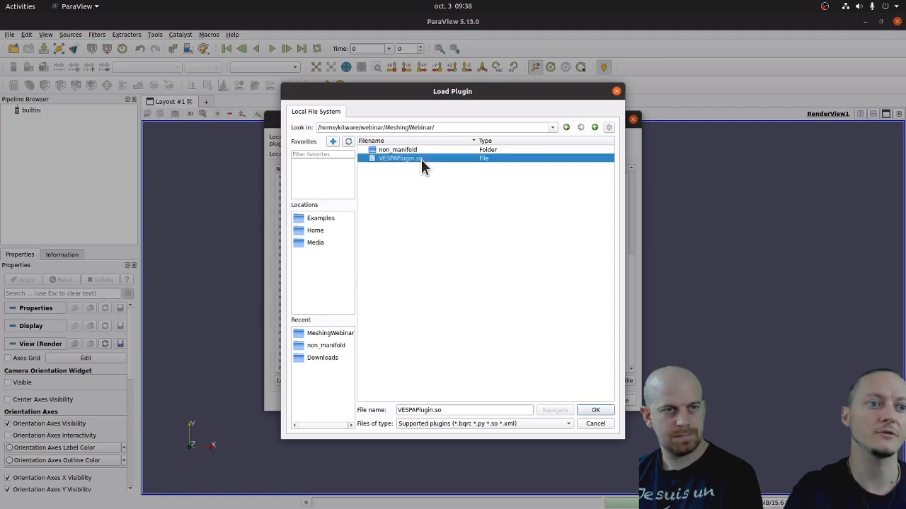
left_click(596, 410)
Step: Enable Auto Load for VESPAPlugin and close the Plugin Manager
scroll(350, 315, "down", 4)
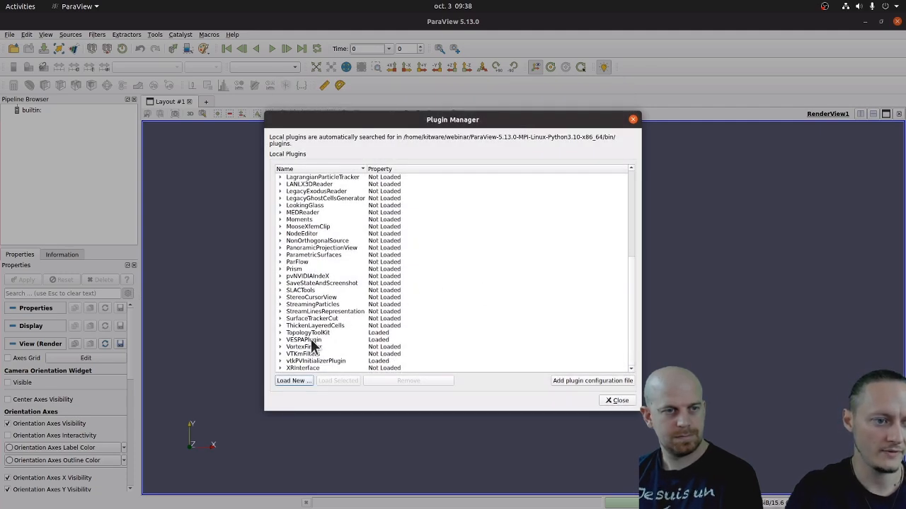
left_click(281, 339)
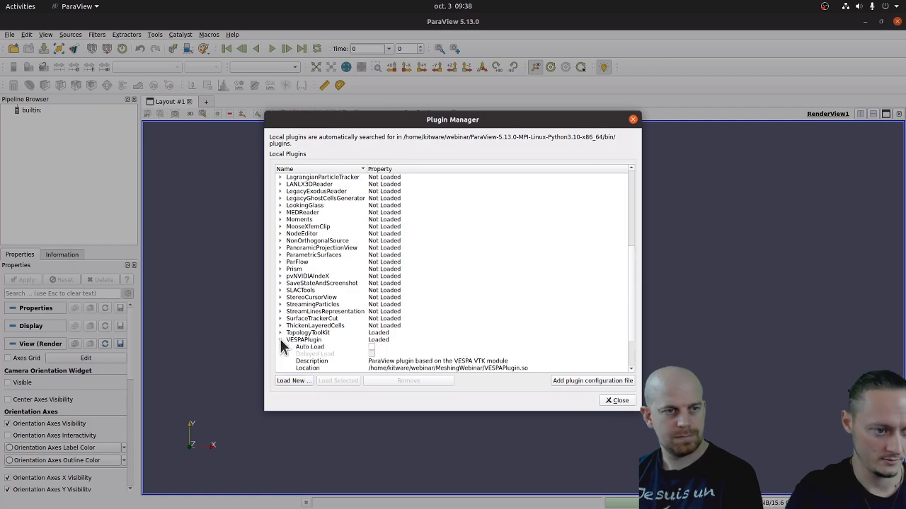
left_click(372, 347)
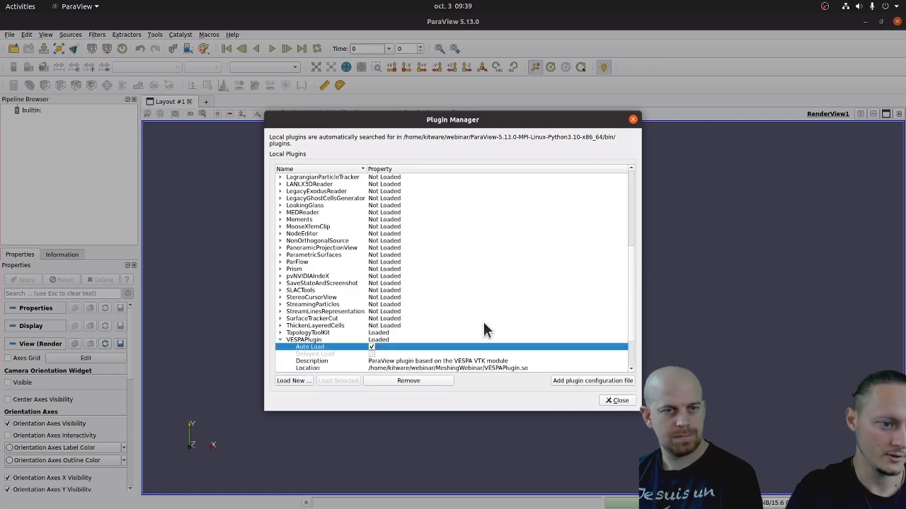
scroll(489, 329, "down", 1)
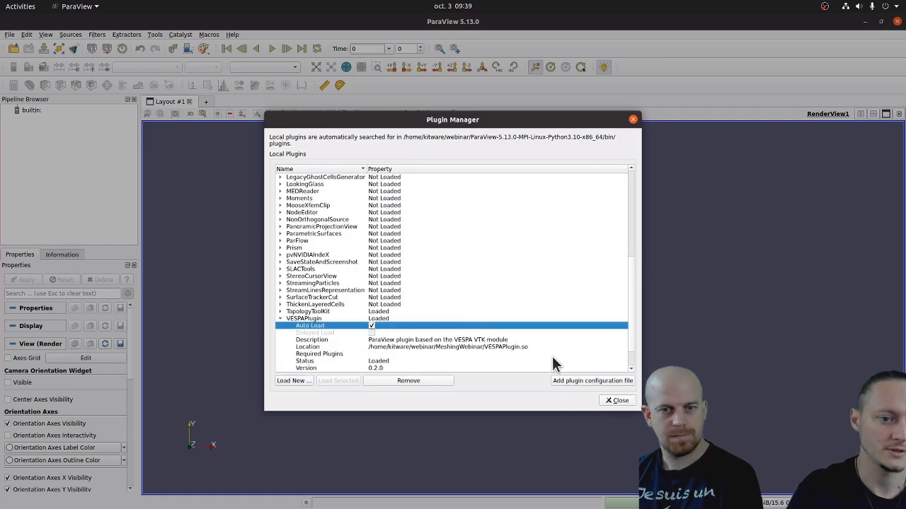
left_click(628, 403)
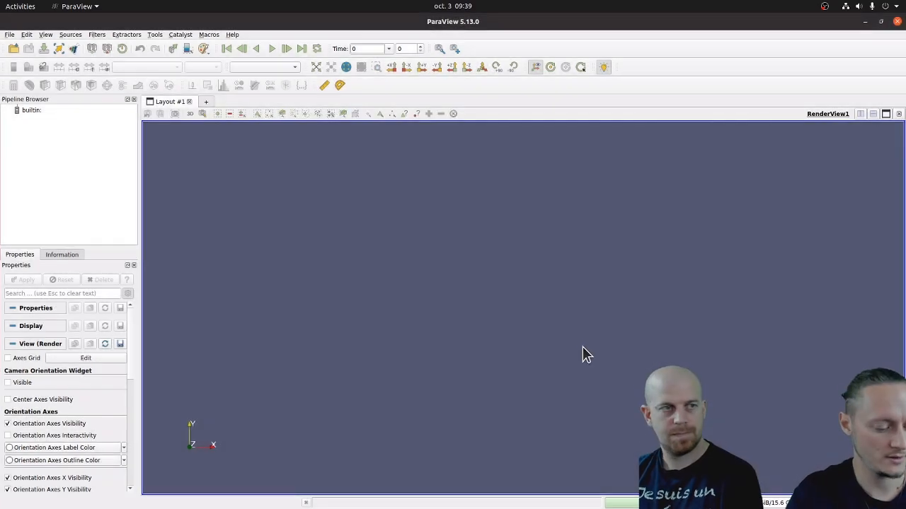
Step: Advance the presentation in Firefox to the Inspection demo slide and return to the ParaView window
key("alt+Tab")
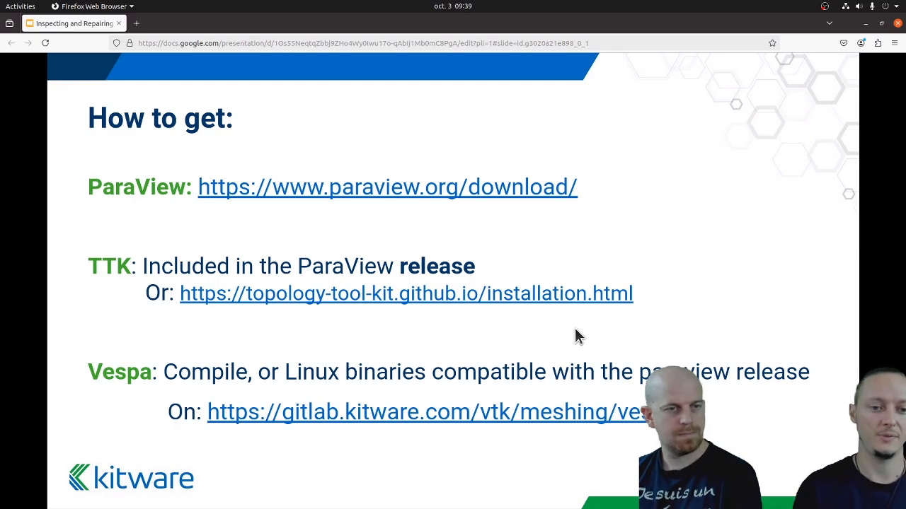
key("Right")
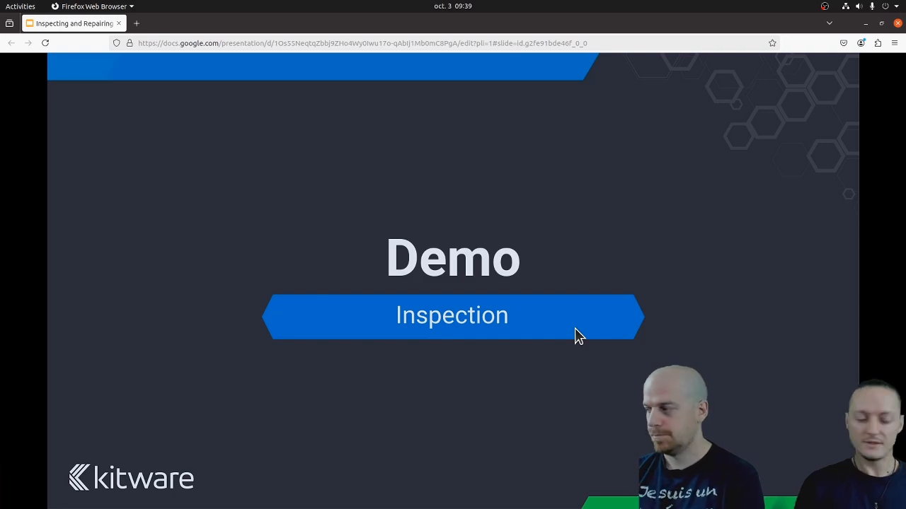
key("alt+Tab")
key("alt+Tab")
key("alt+Tab")
key("alt+Tab")
key("alt+Tab")
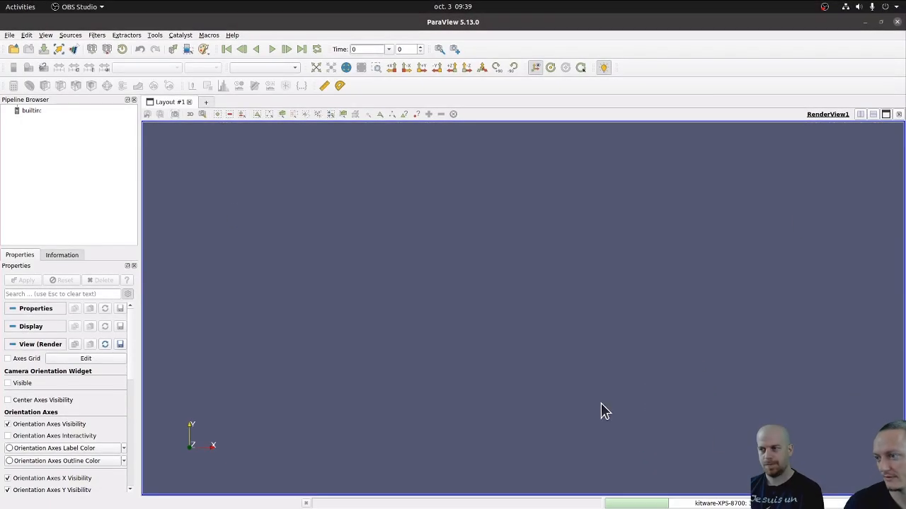
left_click(428, 298)
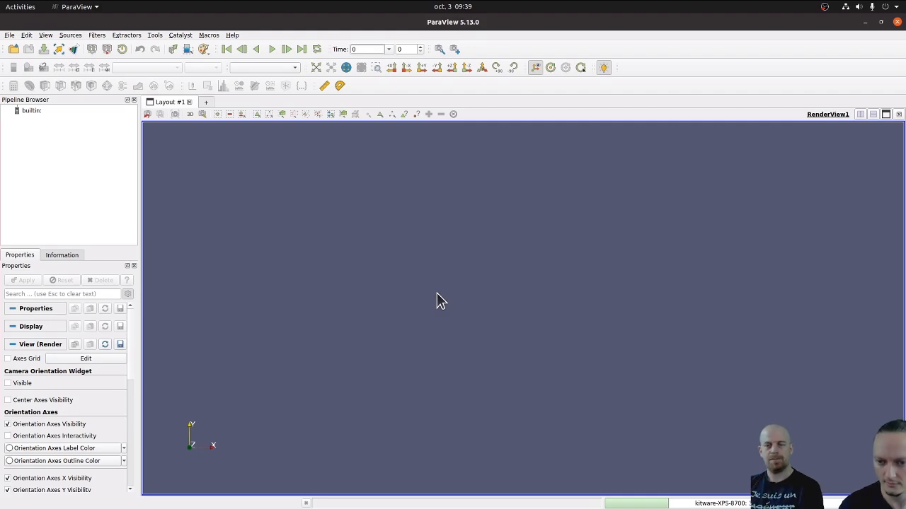
Step: Open non_manifold_mb.vtm from the non_manifold folder and apply it so the dataset loads into the render view
left_click(9, 35)
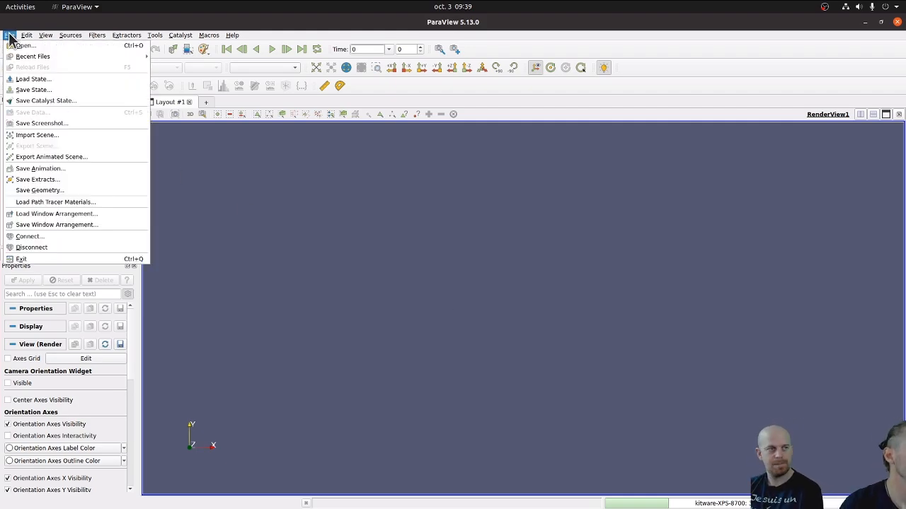
left_click(51, 46)
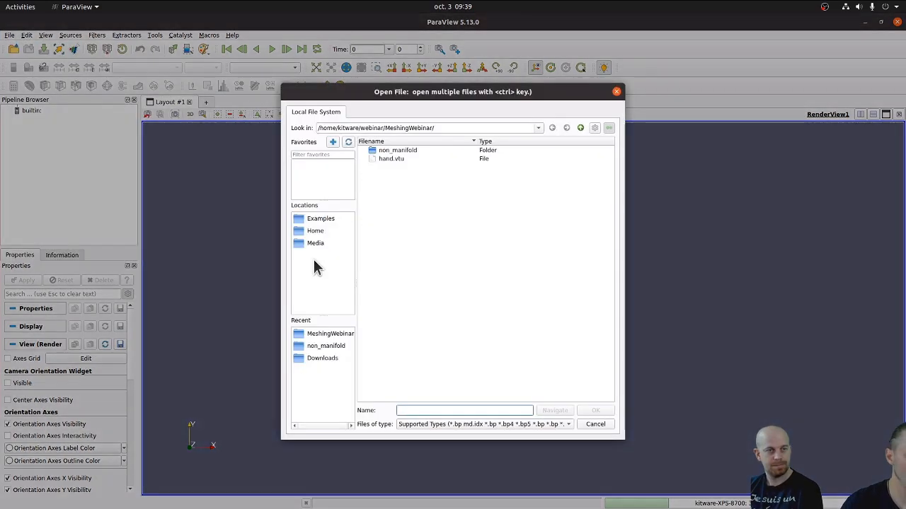
double_click(428, 150)
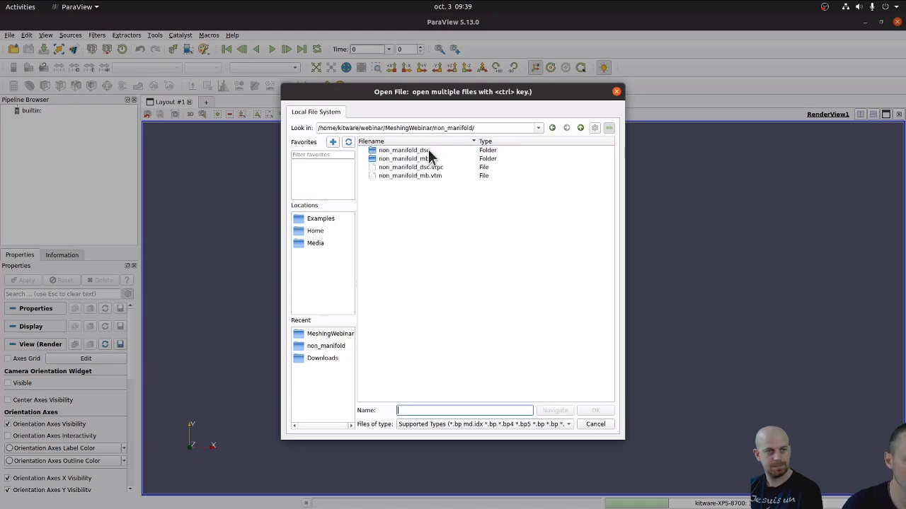
left_click(448, 176)
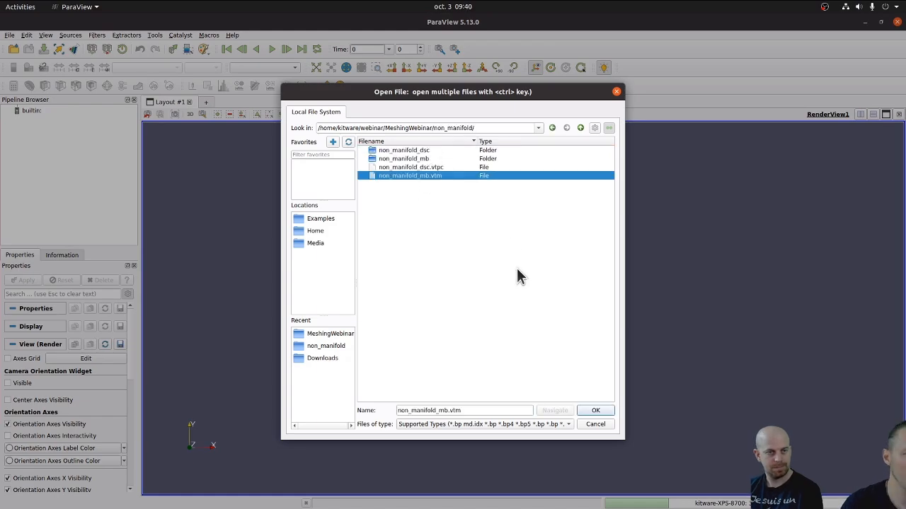
left_click(595, 412)
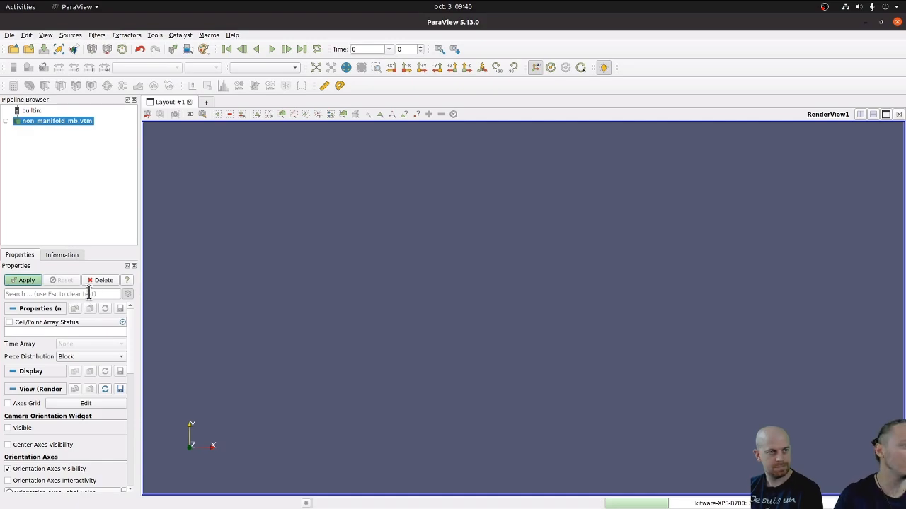
left_click(35, 280)
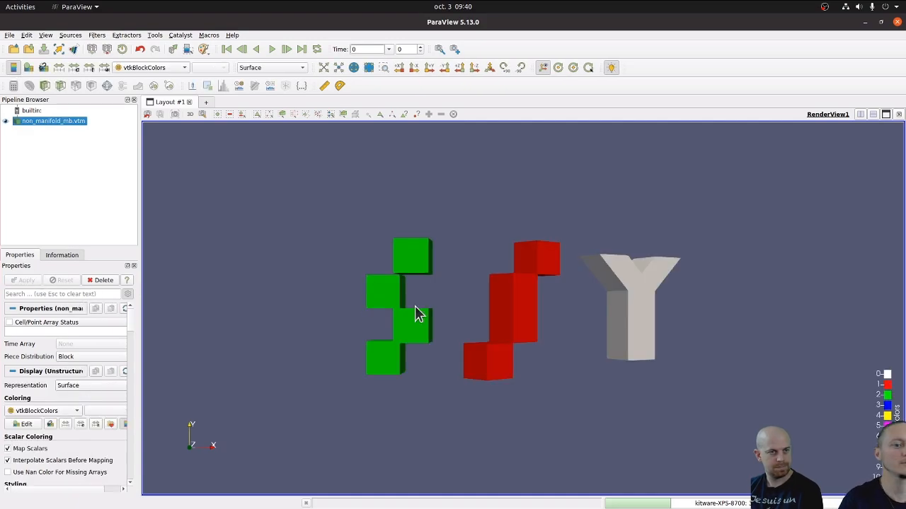
Step: Set the representation of non_manifold_mb.vtm to Surface With Edges
left_click_drag(417, 313, 416, 289)
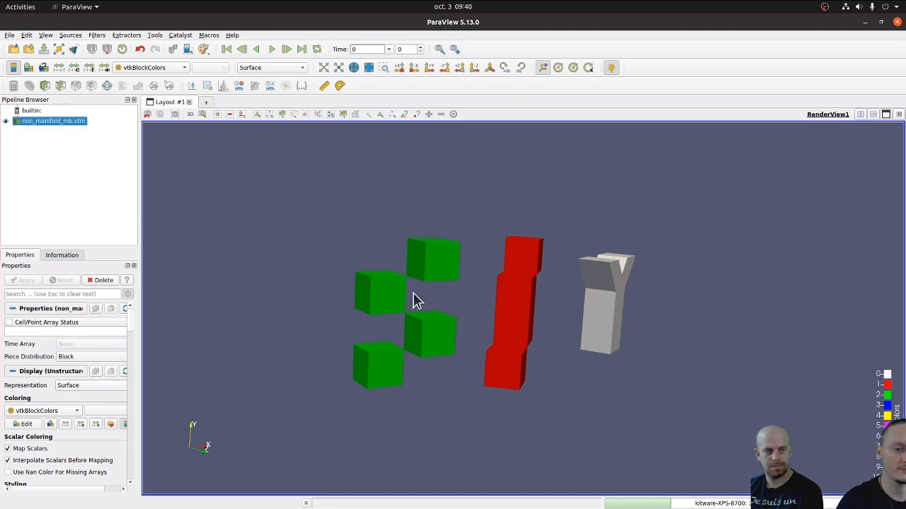
left_click_drag(412, 300, 406, 264)
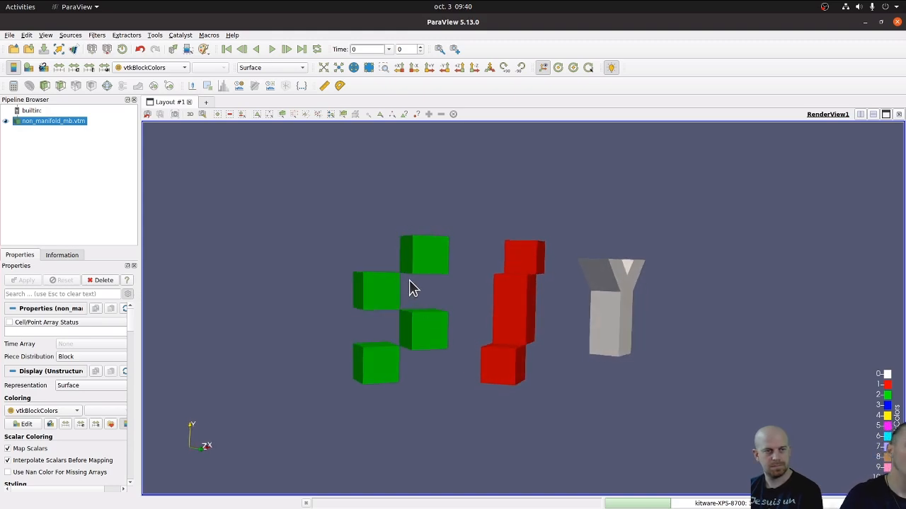
left_click_drag(410, 285, 316, 89)
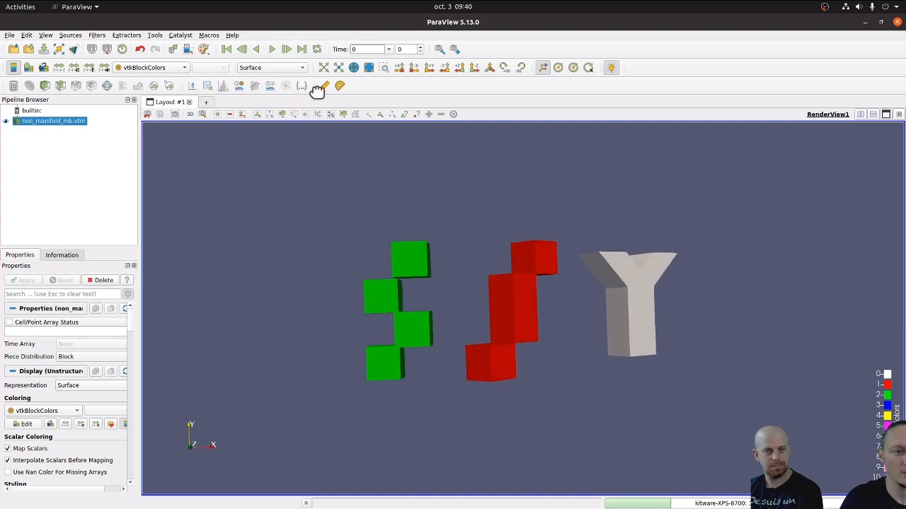
left_click(276, 68)
left_click(281, 90)
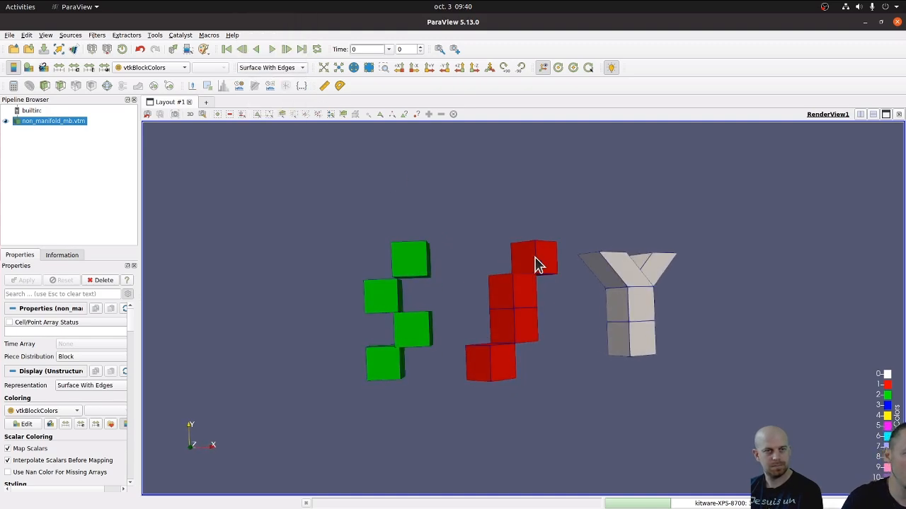
Step: Reduce the opacity of non_manifold_mb.vtm to 0.7
left_click_drag(534, 263, 555, 224)
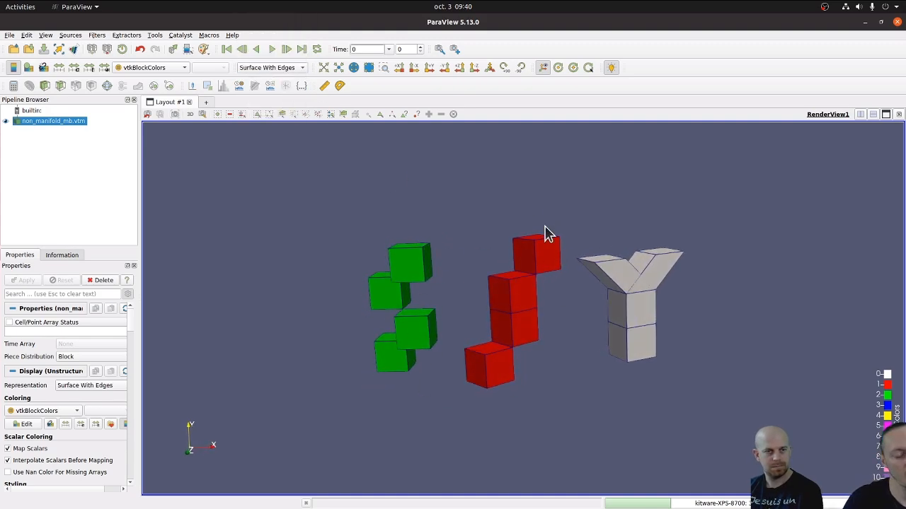
left_click_drag(499, 313, 517, 280)
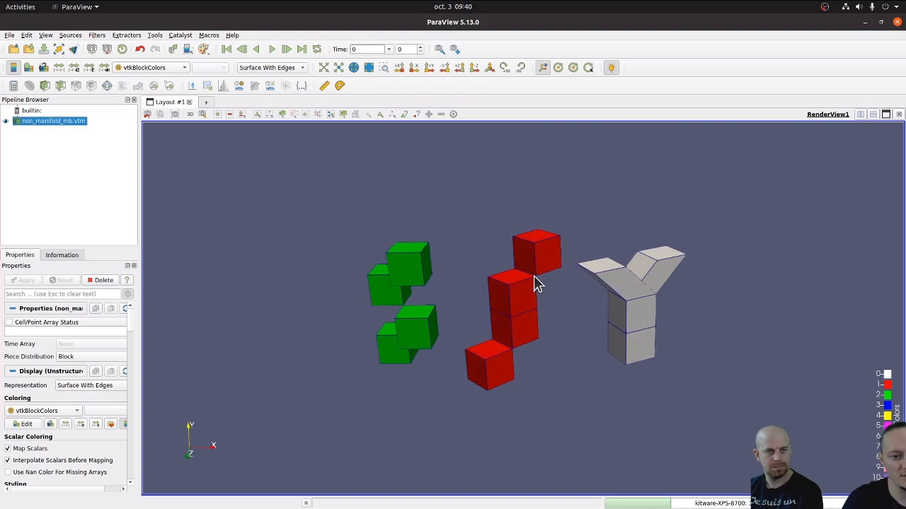
left_click_drag(527, 316, 512, 300)
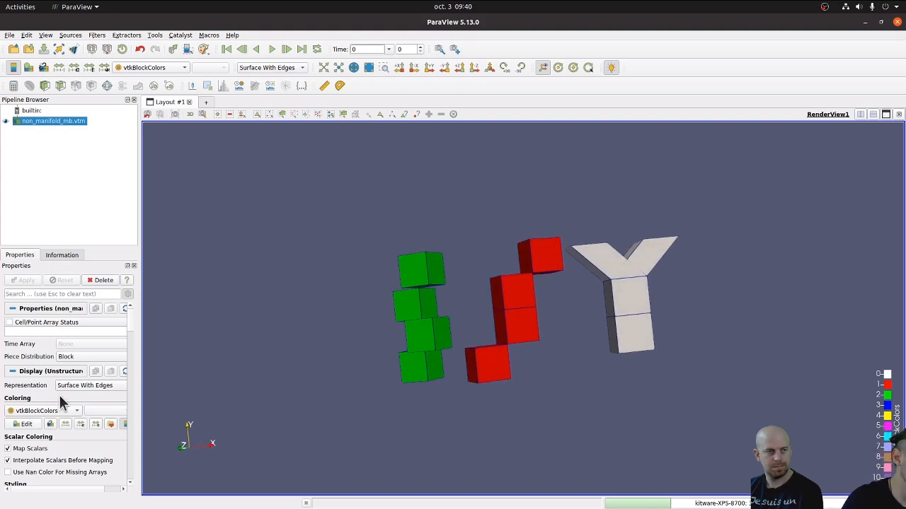
scroll(59, 395, "down", 3)
left_click(70, 412)
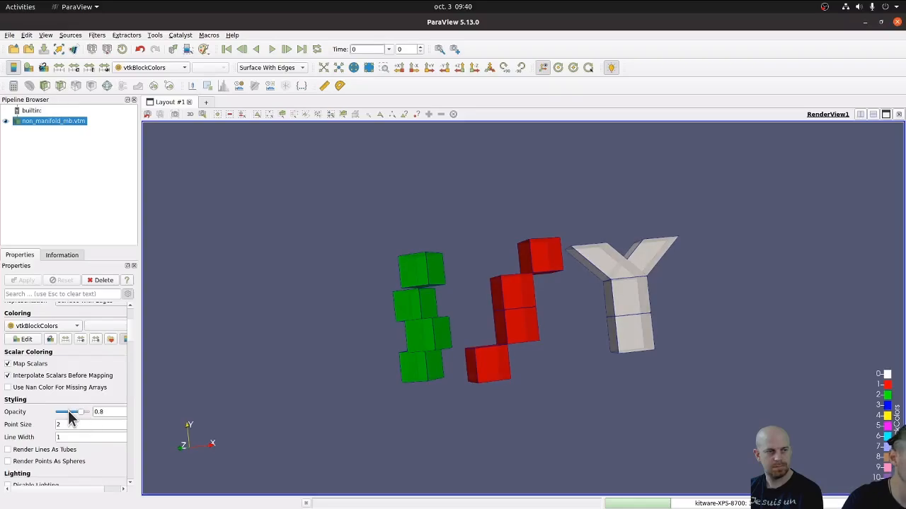
Step: Examine the green, red and white translucent shapes from several angles and check the dataset's type, block hierarchy and statistics
left_click_drag(453, 369, 534, 276)
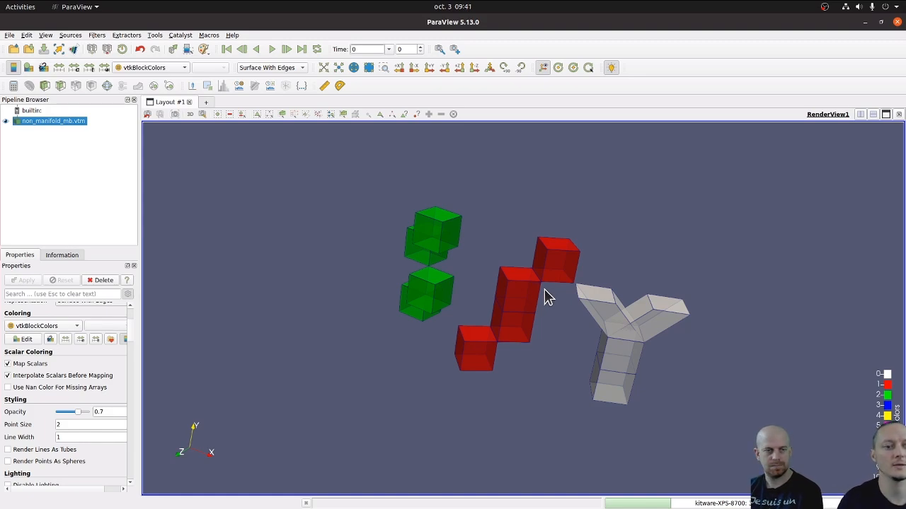
mouse_move(544, 297)
left_mouse_down()
mouse_move(540, 290)
mouse_move(561, 263)
mouse_move(571, 270)
mouse_move(536, 311)
left_mouse_up()
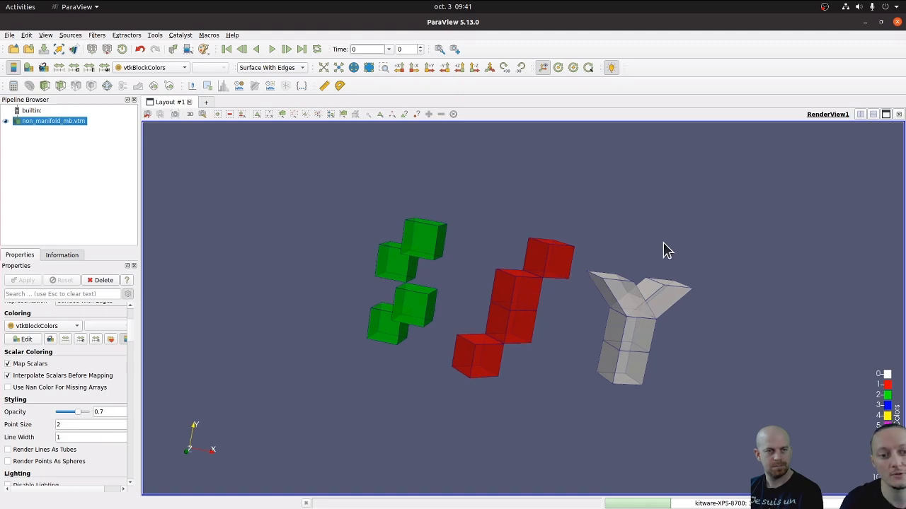
left_click_drag(581, 372, 572, 356)
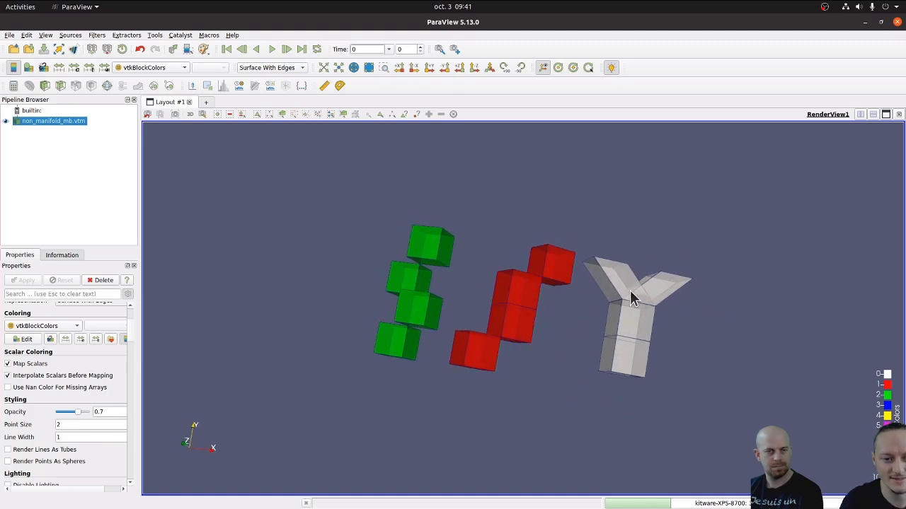
left_click_drag(630, 317, 616, 313)
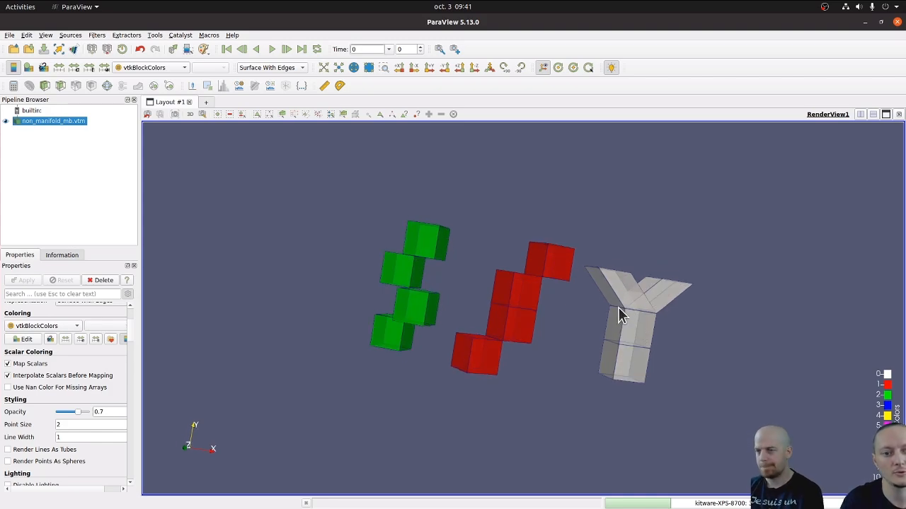
left_click_drag(620, 310, 630, 315)
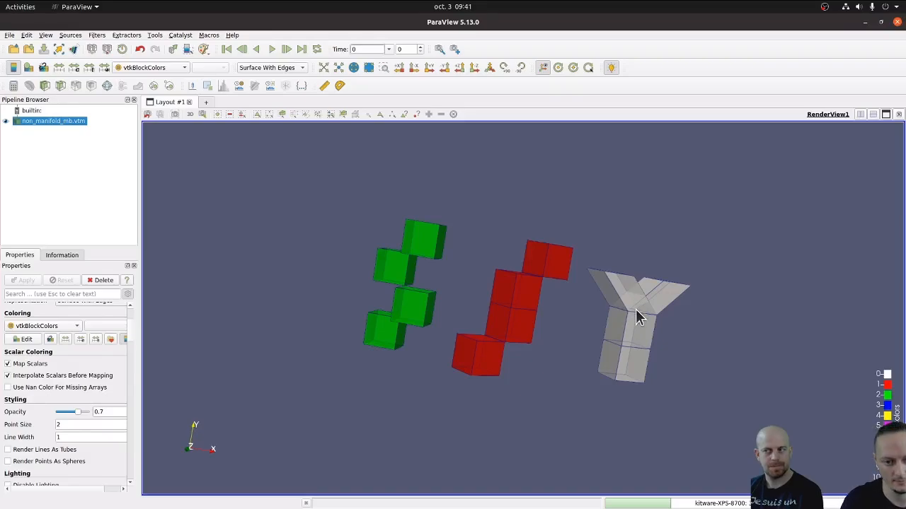
left_click_drag(512, 421, 509, 279)
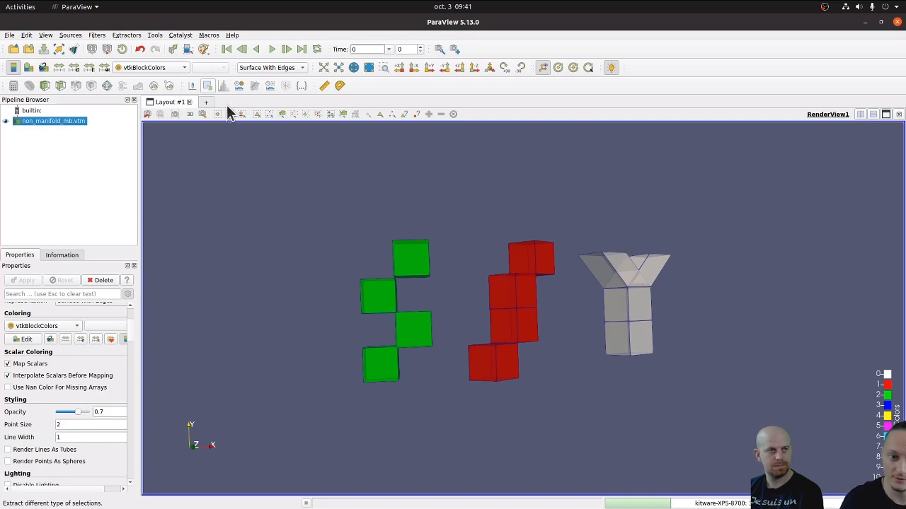
left_click_drag(383, 272, 385, 279)
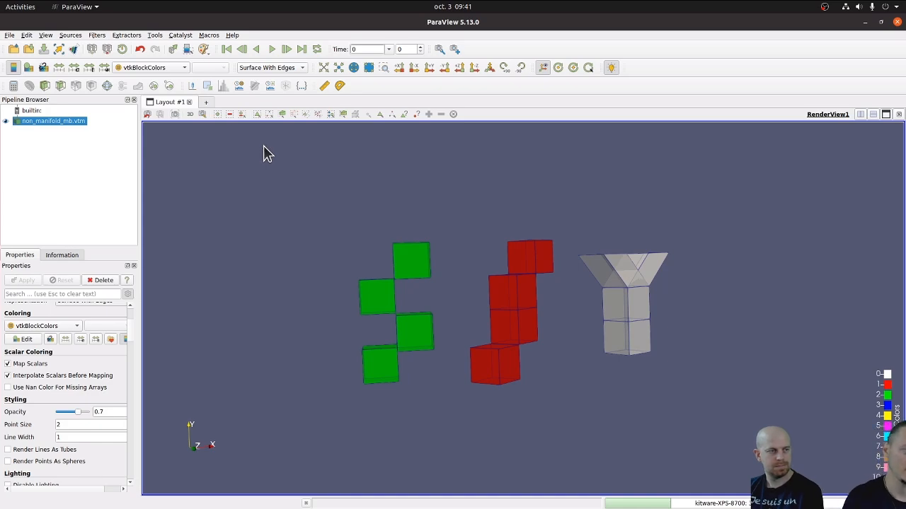
left_click(62, 256)
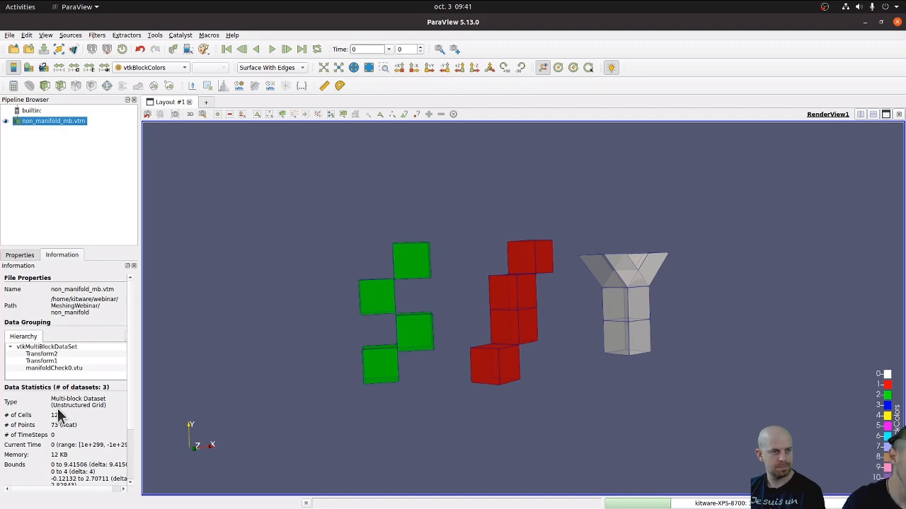
Step: Add an Extract Surface filter to non_manifold_mb.vtm and apply it
left_click_drag(357, 342, 393, 346)
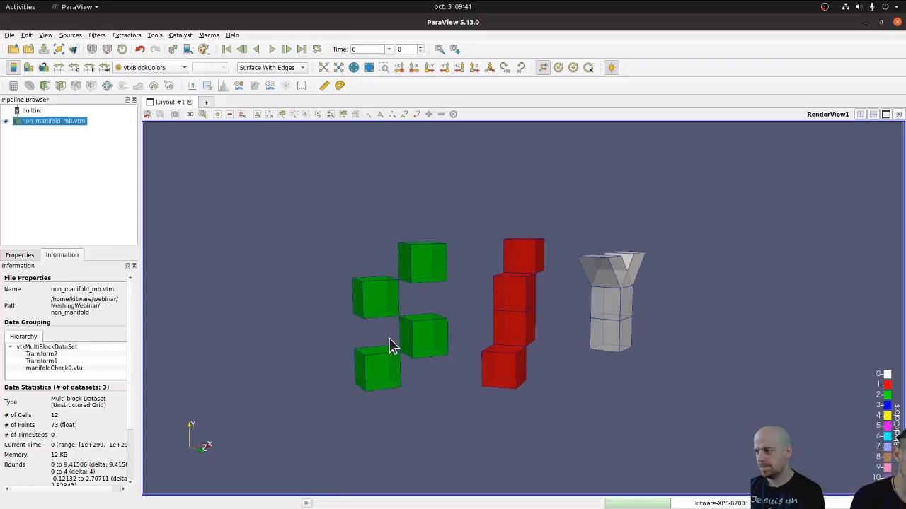
key("ctrl+space")
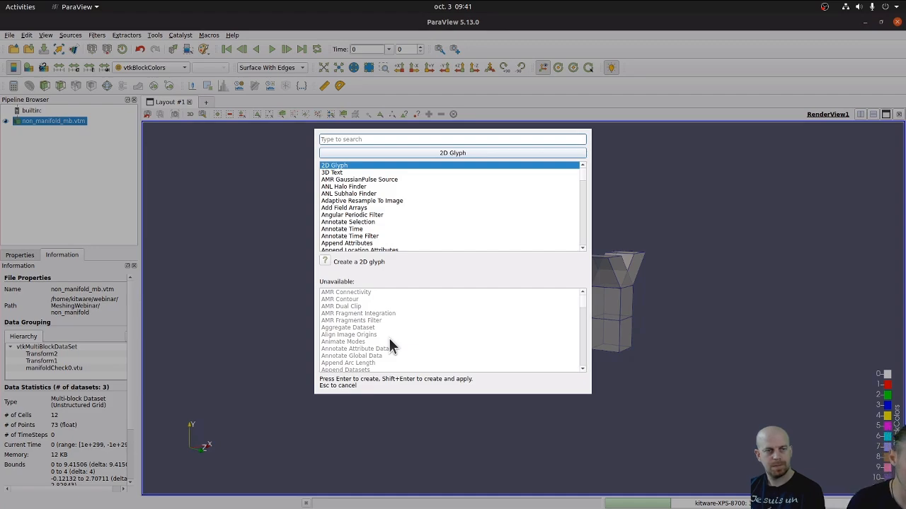
type("extract surf")
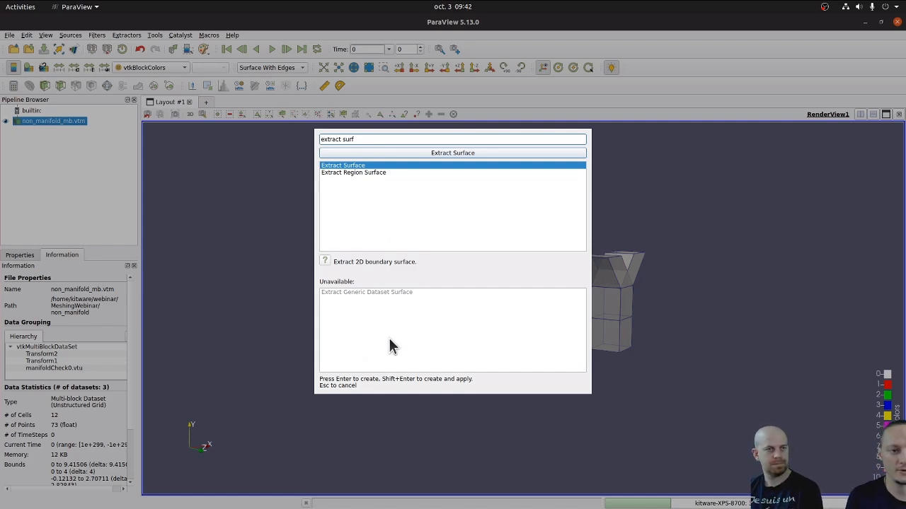
key("Return")
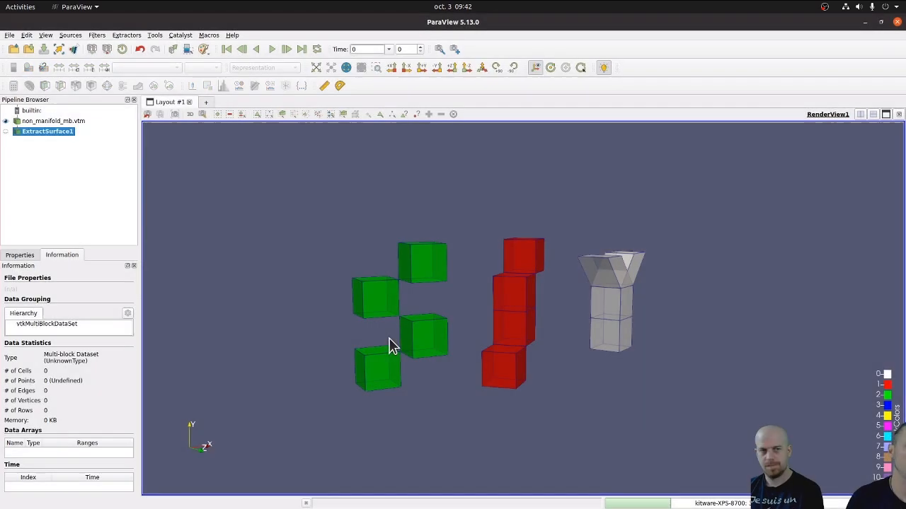
left_click(21, 256)
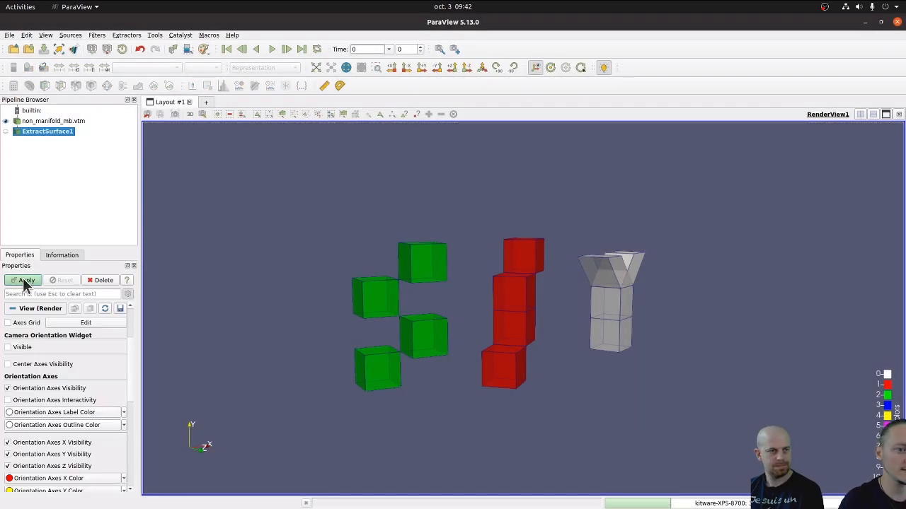
left_click(25, 281)
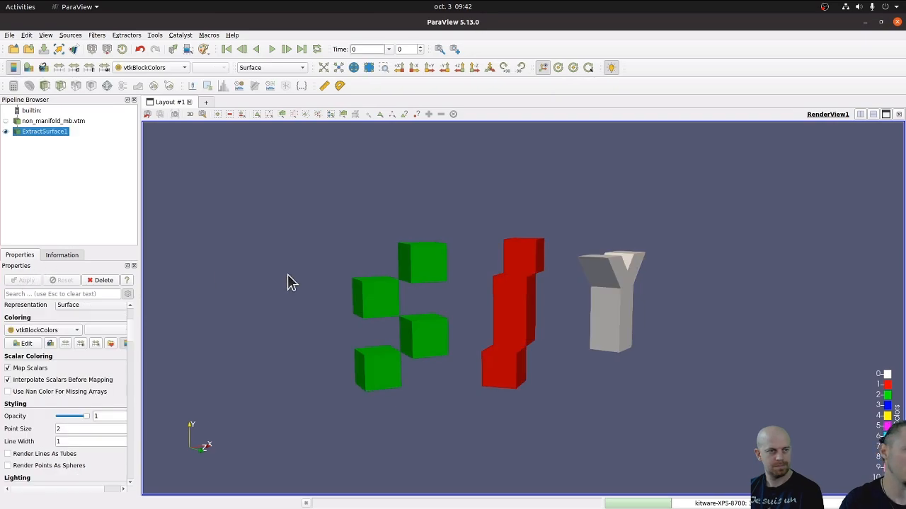
Step: Check the extracted surface's data statistics and set its representation to Surface With Edges
left_click_drag(291, 282, 324, 291)
left_click(64, 256)
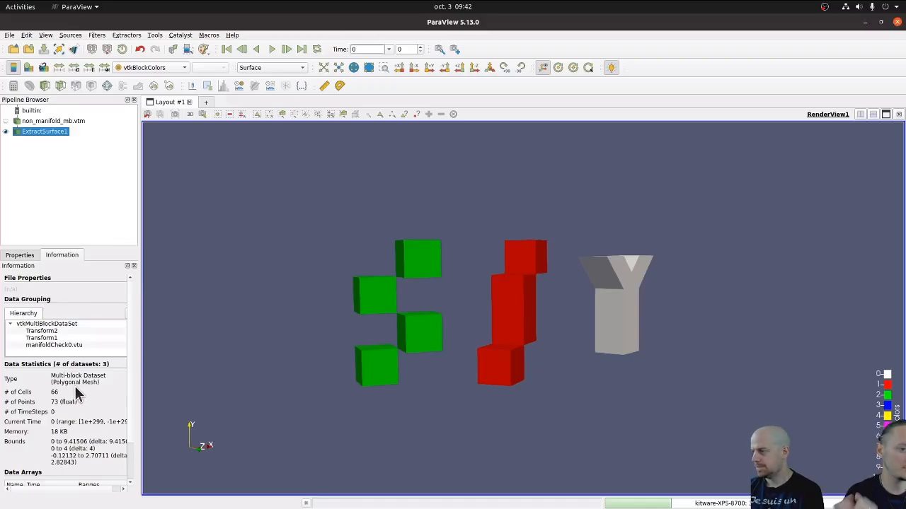
left_click(283, 69)
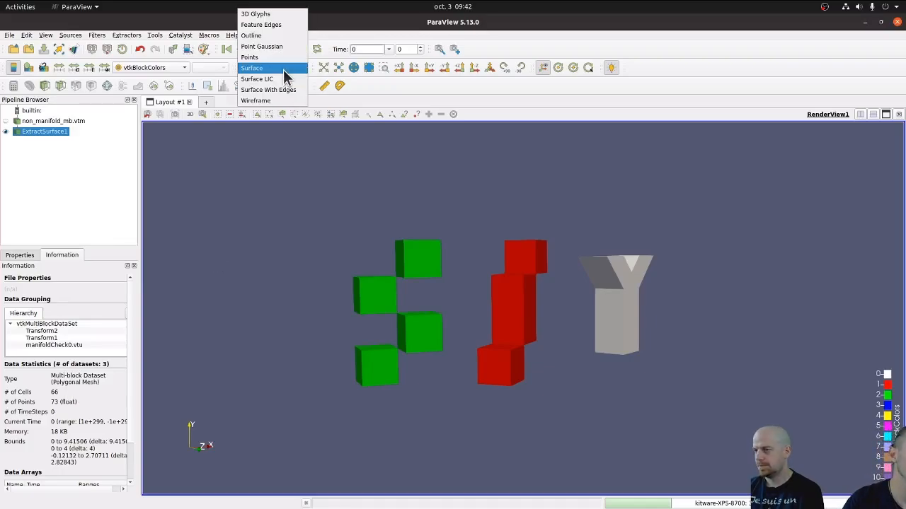
left_click(288, 94)
left_click_drag(325, 294, 383, 285)
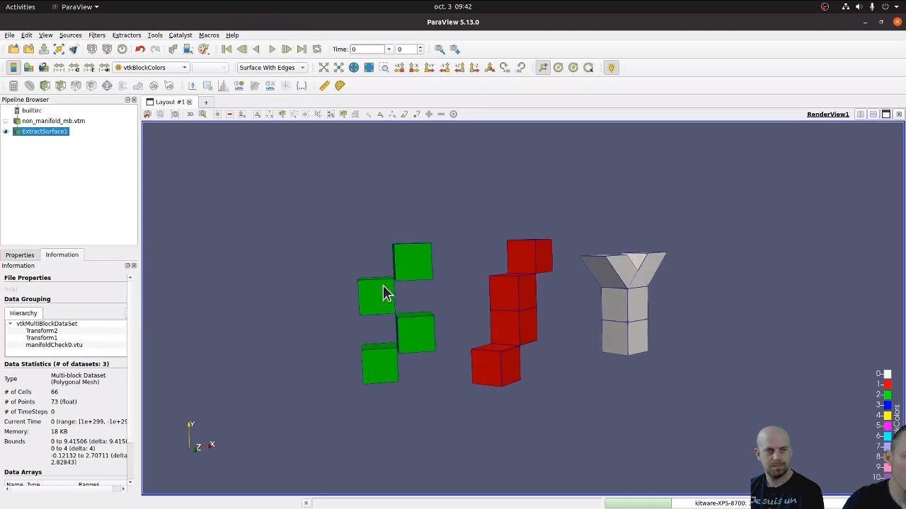
Step: Add a second layout with a SpreadSheet View showing the extracted surface's Cell Data, then return to Layout #1
left_click(206, 102)
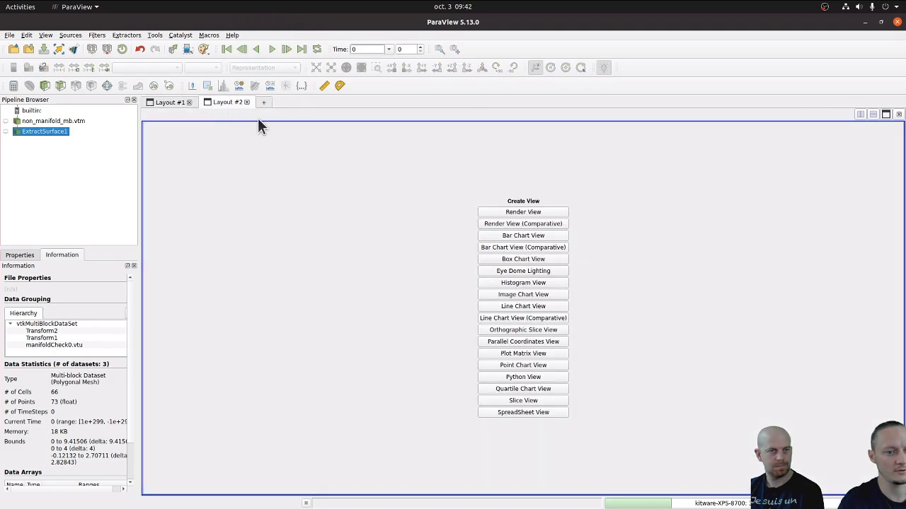
left_click(527, 412)
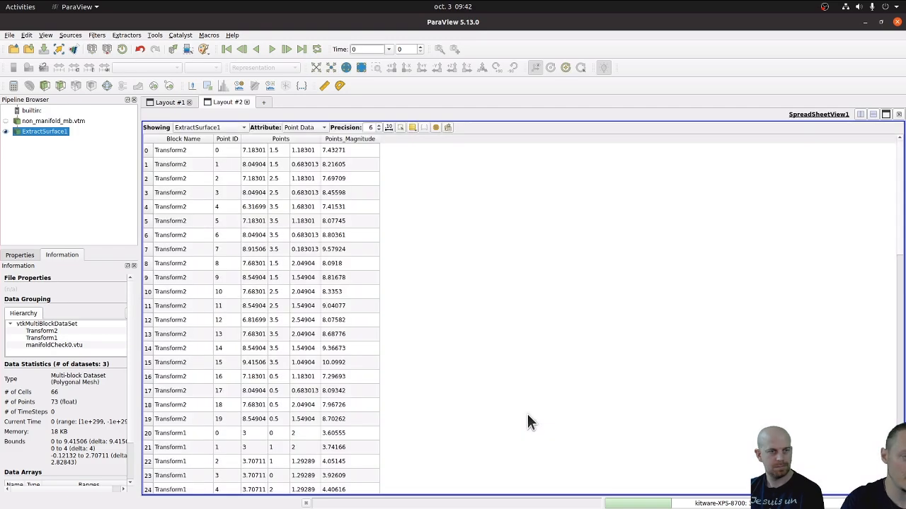
left_click(303, 128)
left_click(300, 140)
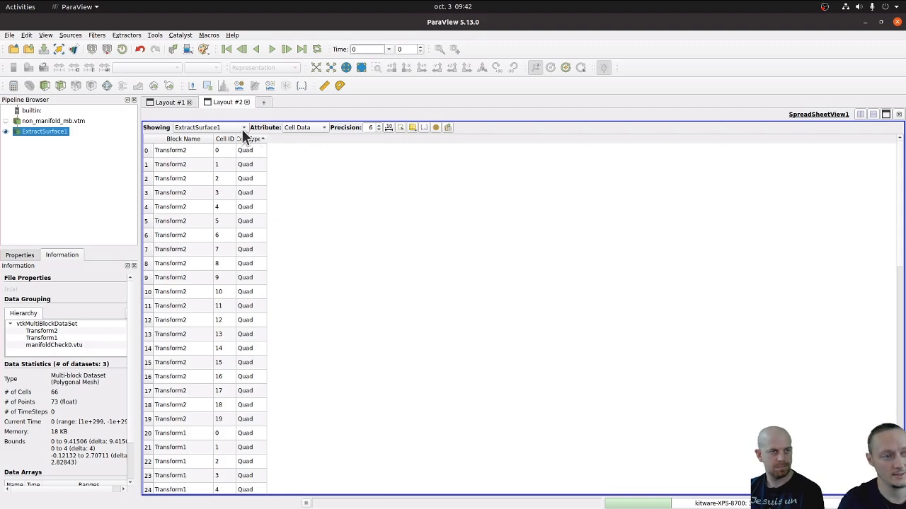
left_click(177, 102)
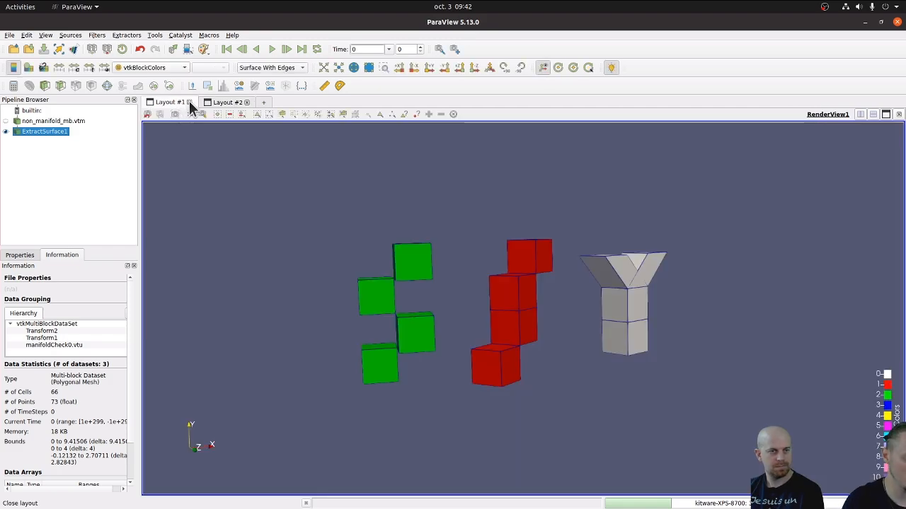
Step: Add a Triangulate filter to the extracted surface and apply it
key("ctrl+space")
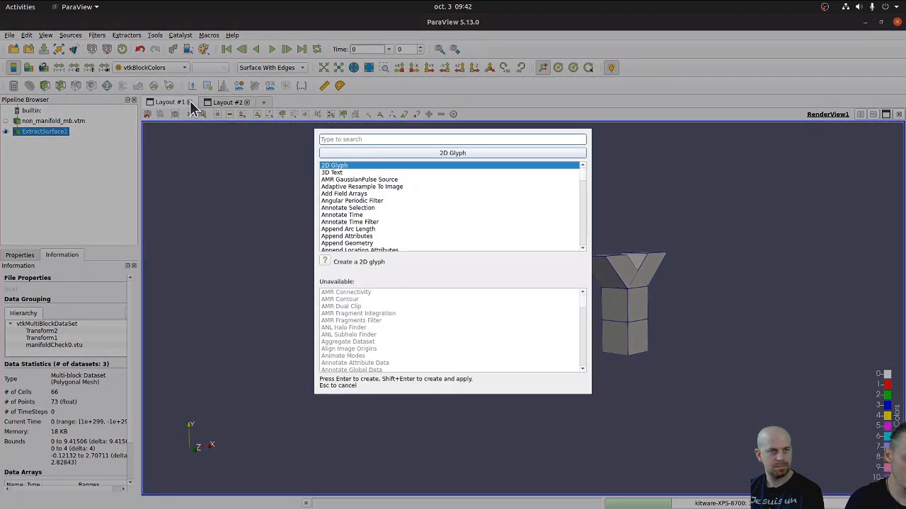
type("triang")
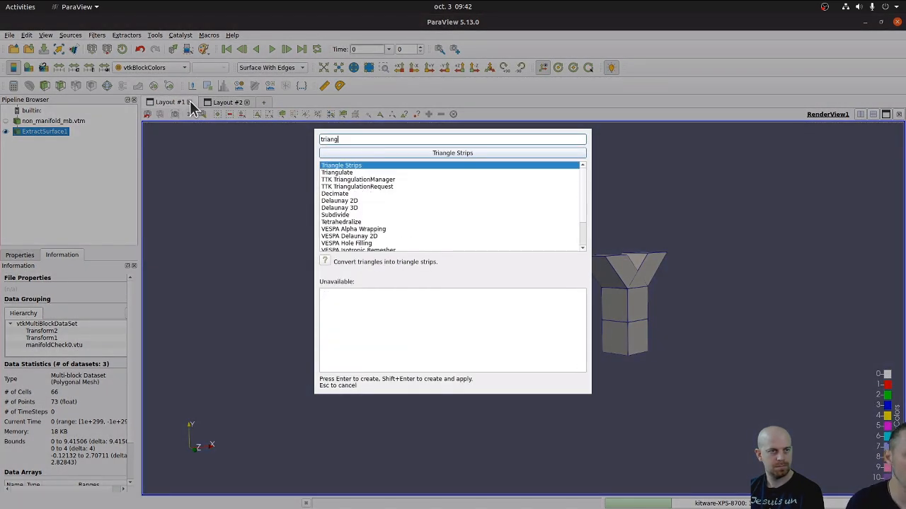
key("Down")
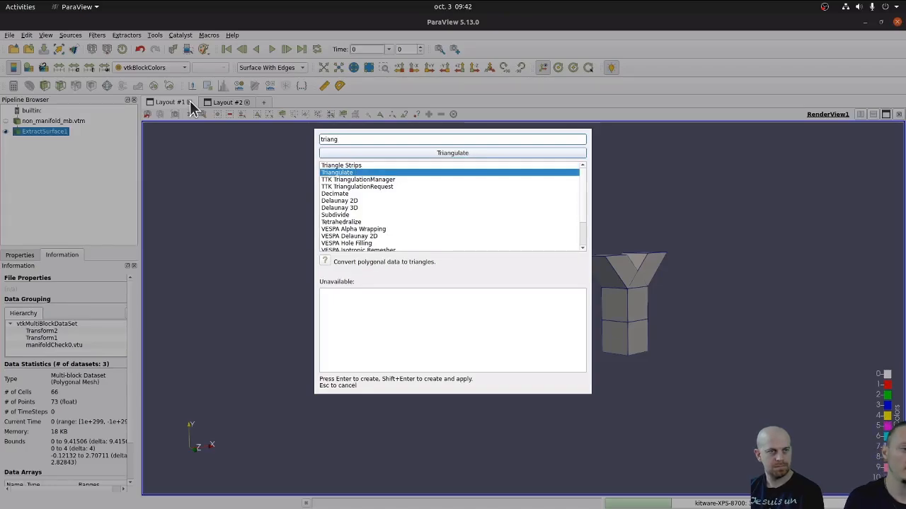
key("Return")
left_click(20, 256)
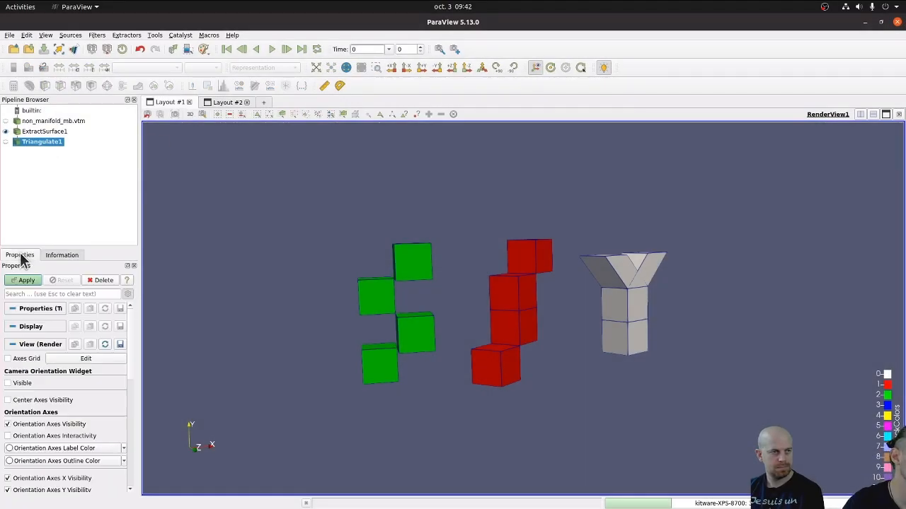
left_click(23, 281)
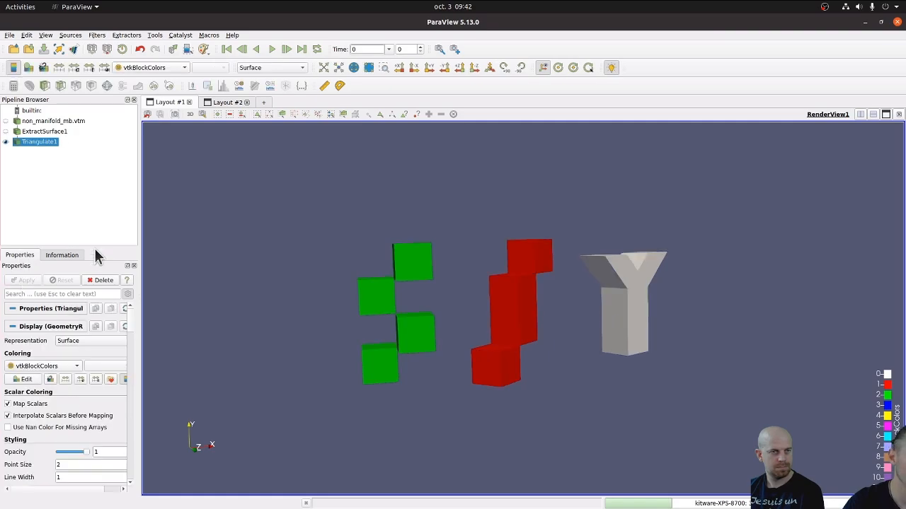
Step: Show the triangulated mesh as Surface With Edges and inspect its triangle edges
left_click(283, 64)
left_click(290, 90)
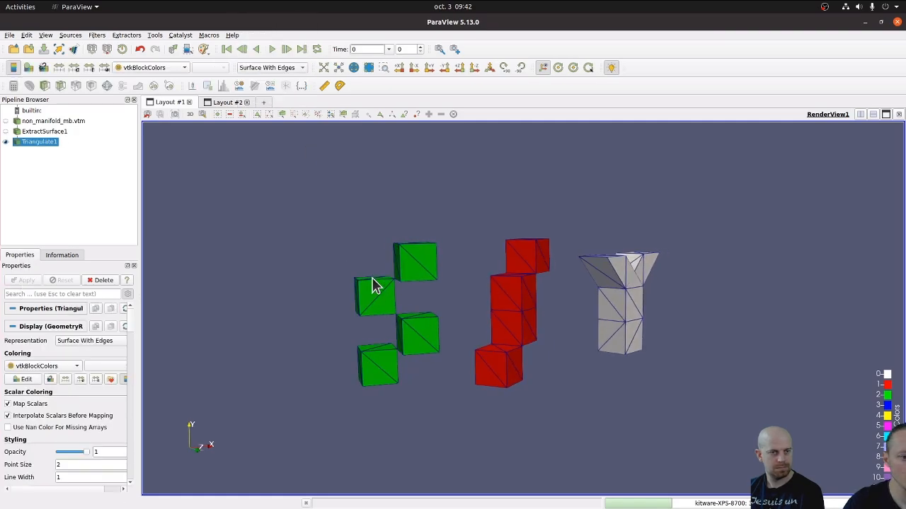
left_click_drag(372, 278, 321, 274)
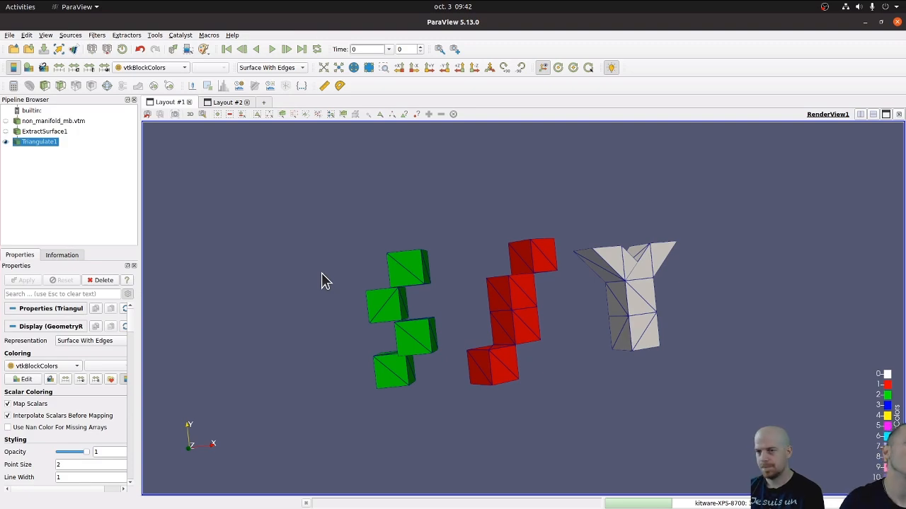
Step: Apply an Extract Cells By Type filter to the triangulated mesh with every cell type selected except Triangle
key("ctrl+space")
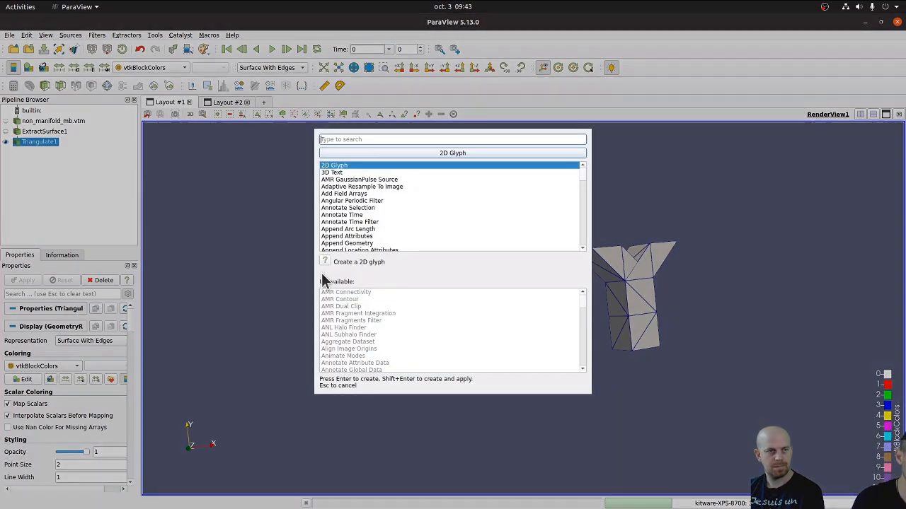
type("cell by ty")
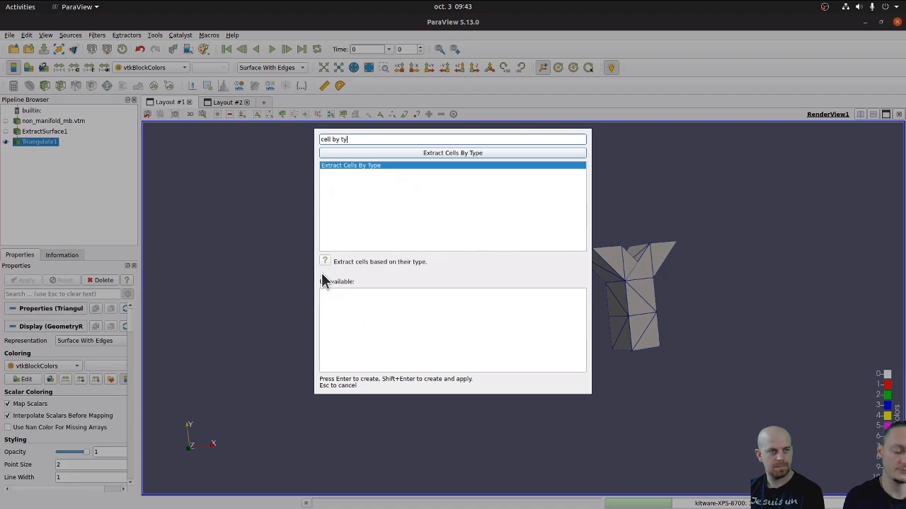
key("Return")
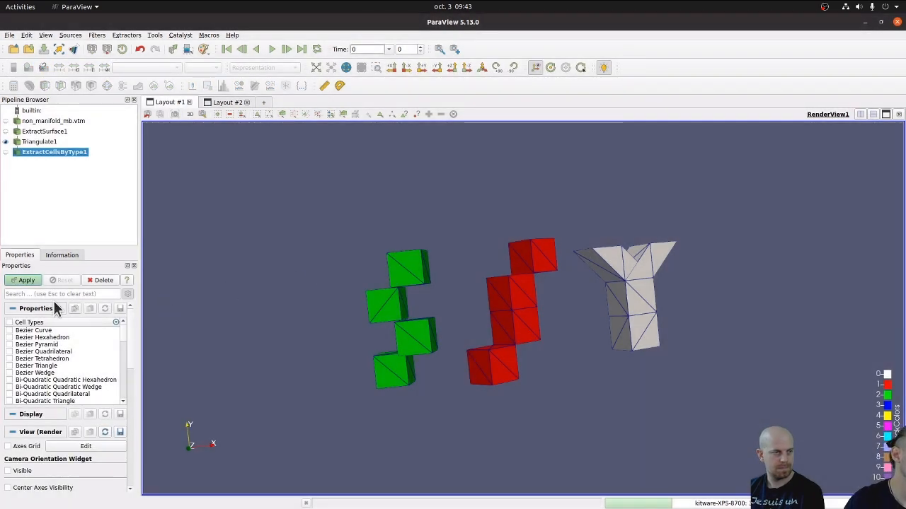
scroll(22, 340, "down", 3)
scroll(28, 350, "up", 3)
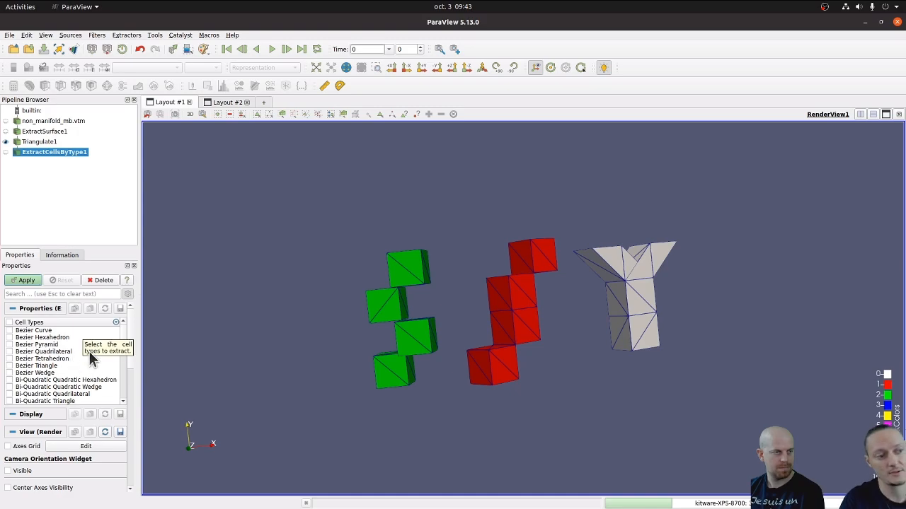
left_click(9, 322)
scroll(39, 364, "down", 6)
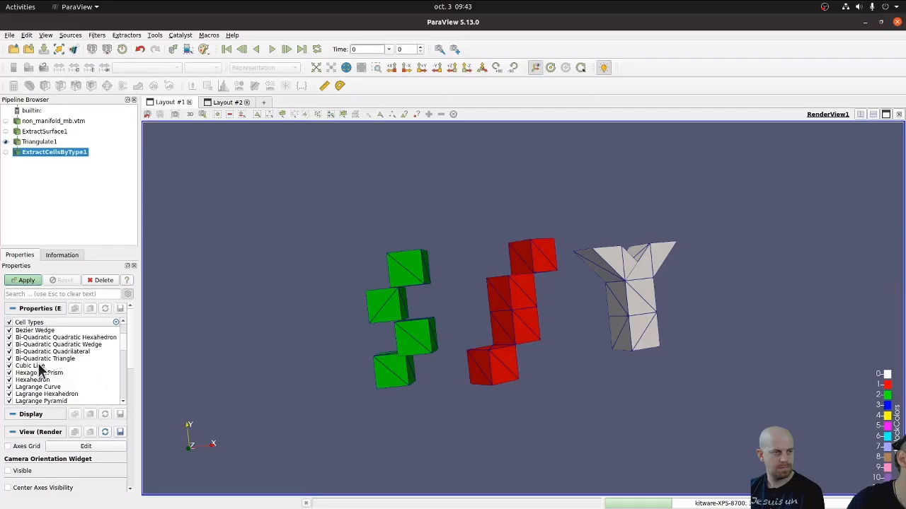
scroll(39, 366, "down", 7)
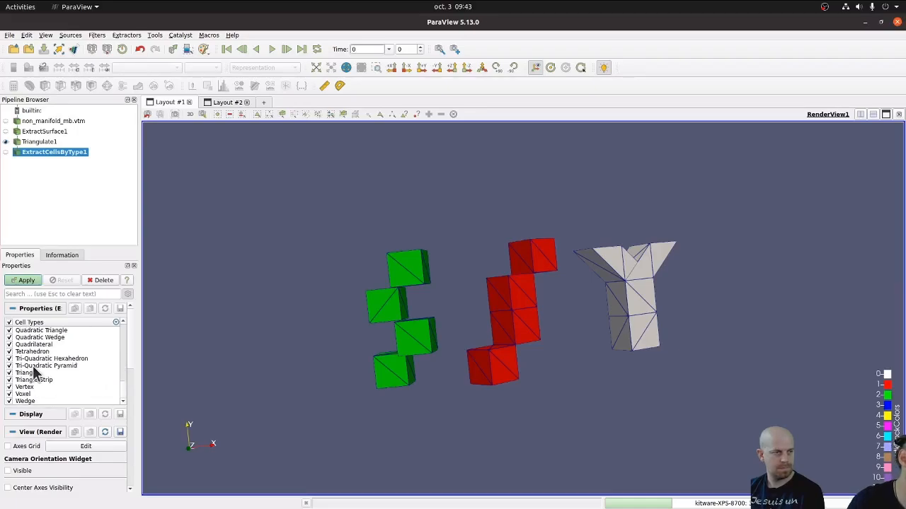
left_click(9, 373)
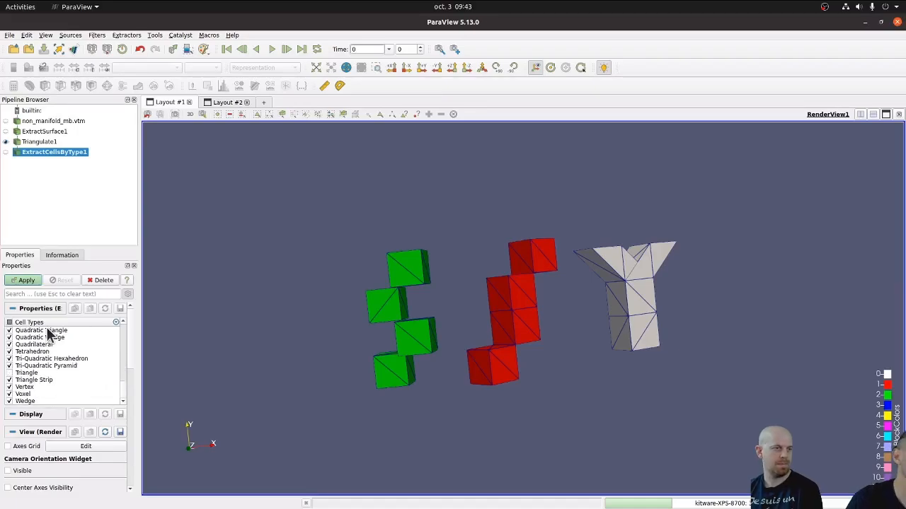
left_click(26, 280)
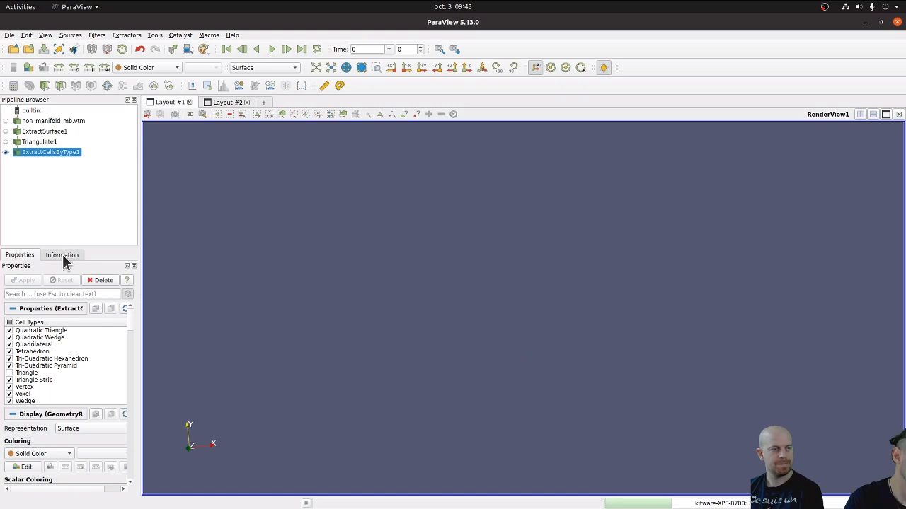
Step: Check the data statistics of the cells extracted by type and delete that filter
left_click(62, 255)
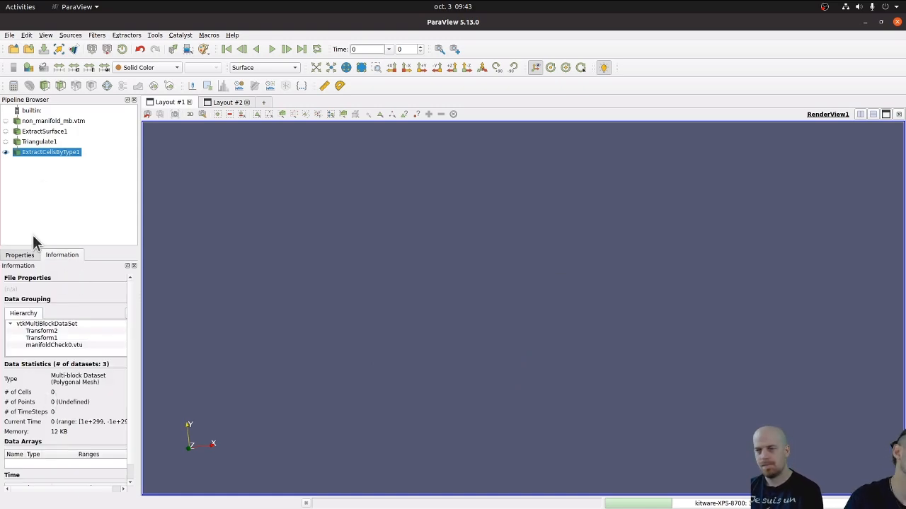
left_click(24, 255)
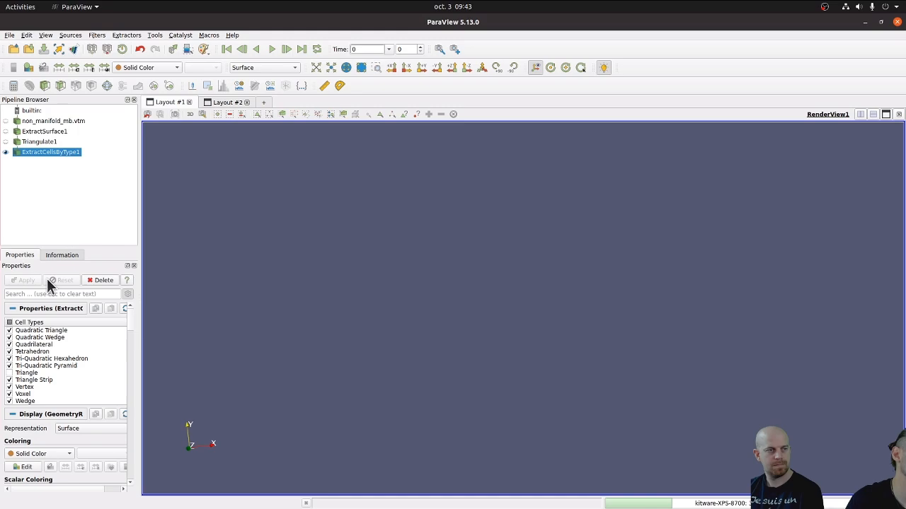
left_click(99, 280)
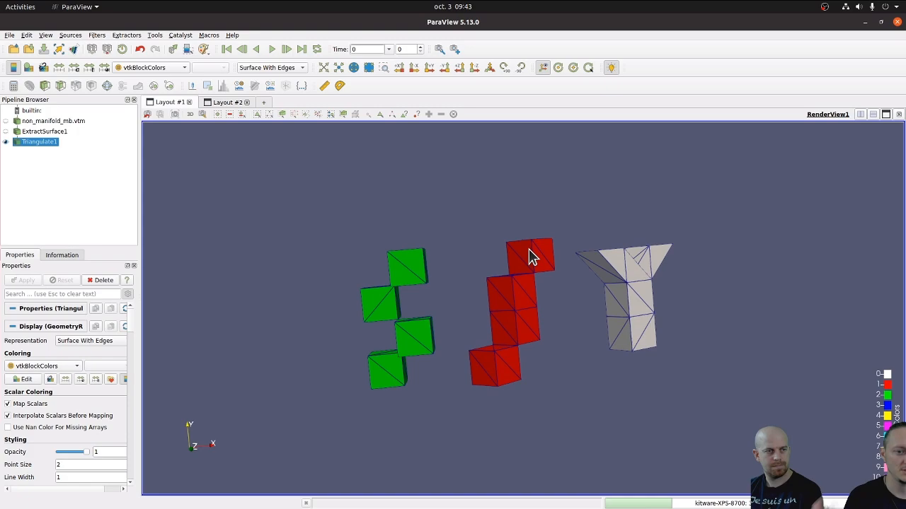
Step: Add a TTK ManifoldCheck filter to the triangulated mesh and apply it
left_click_drag(528, 250, 550, 253)
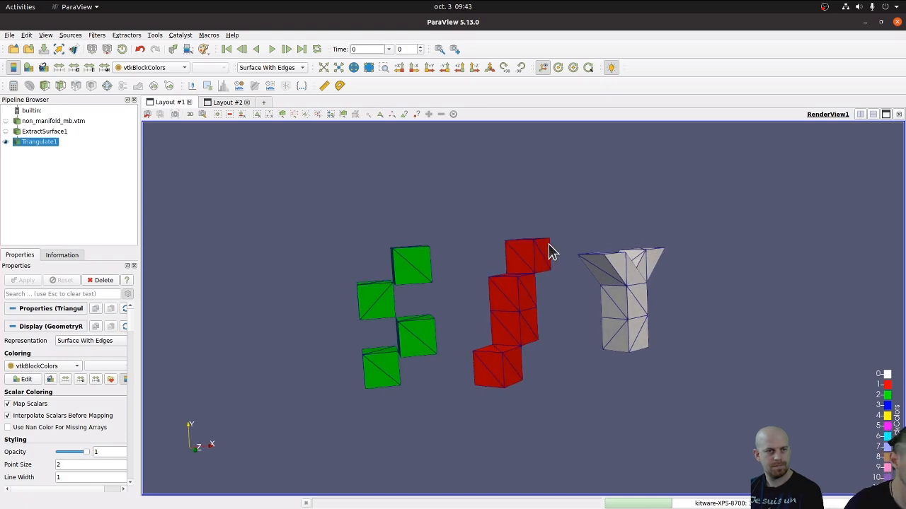
key("ctrl+space")
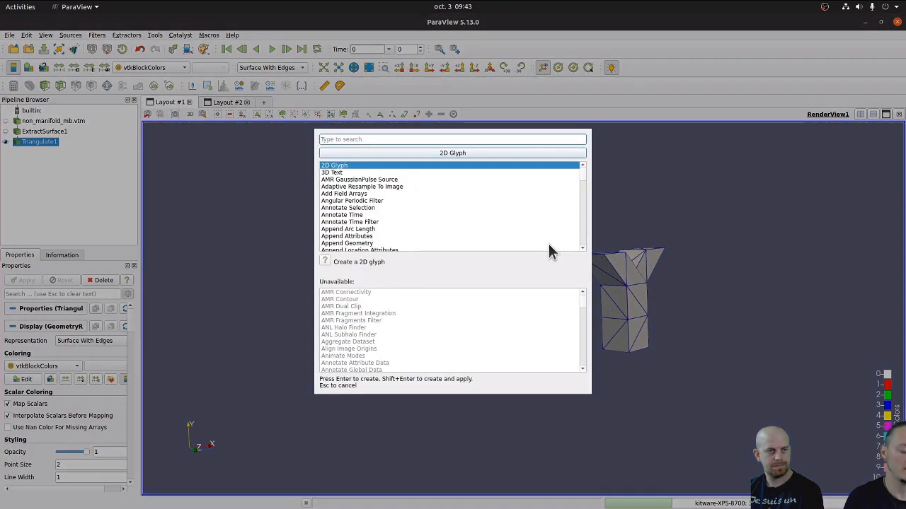
type("manifl")
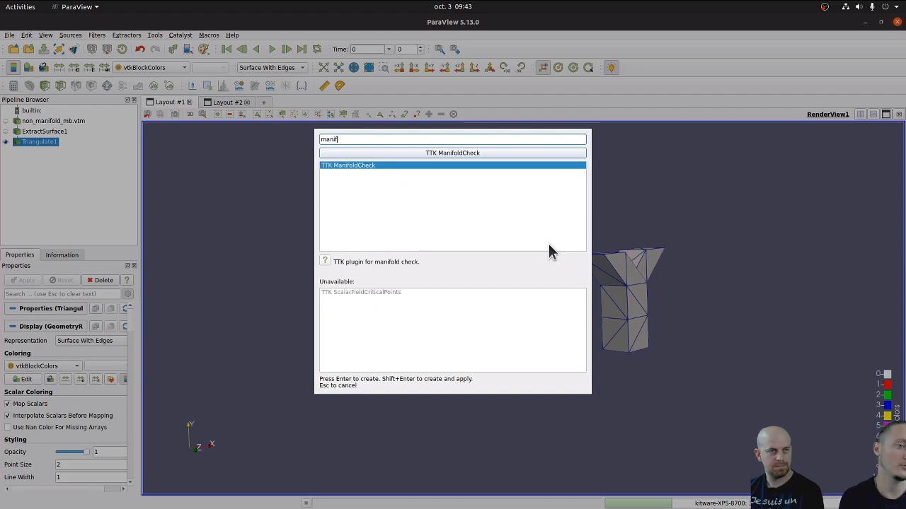
key("Return")
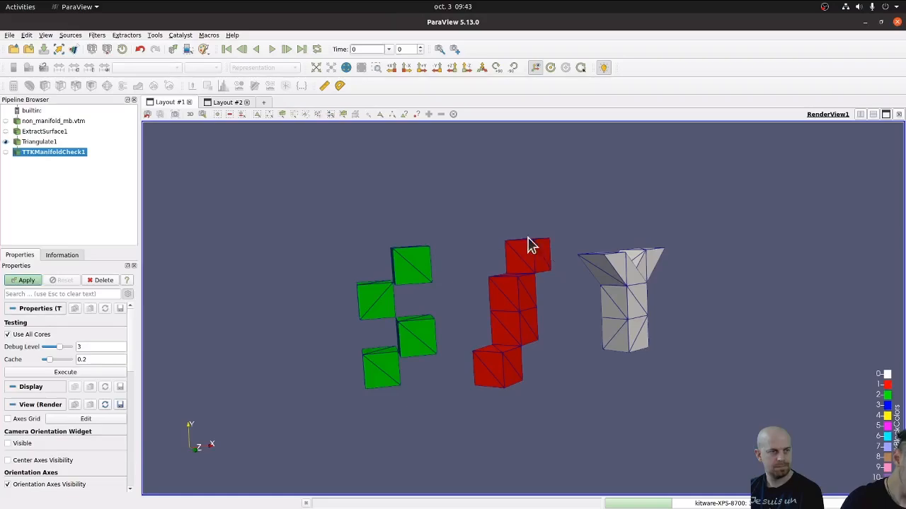
left_click(25, 282)
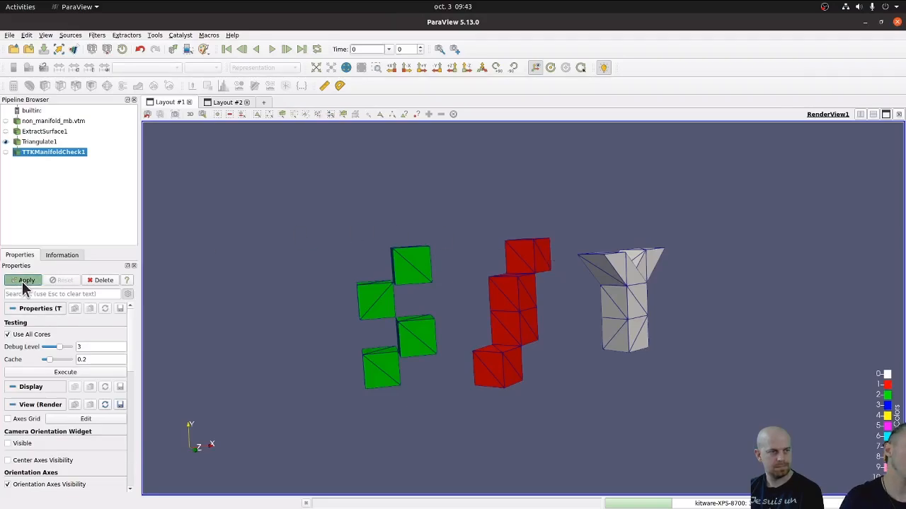
Step: Color the manifold check by the VertexLinkComponentNumber point array and examine where the cubes of the leftmost shape touch
left_click_drag(210, 283, 346, 279)
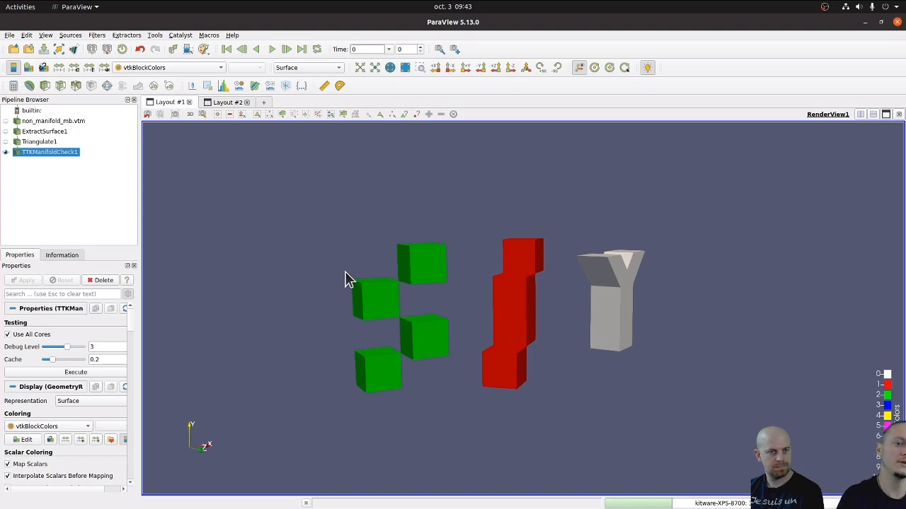
left_click_drag(423, 295, 411, 287)
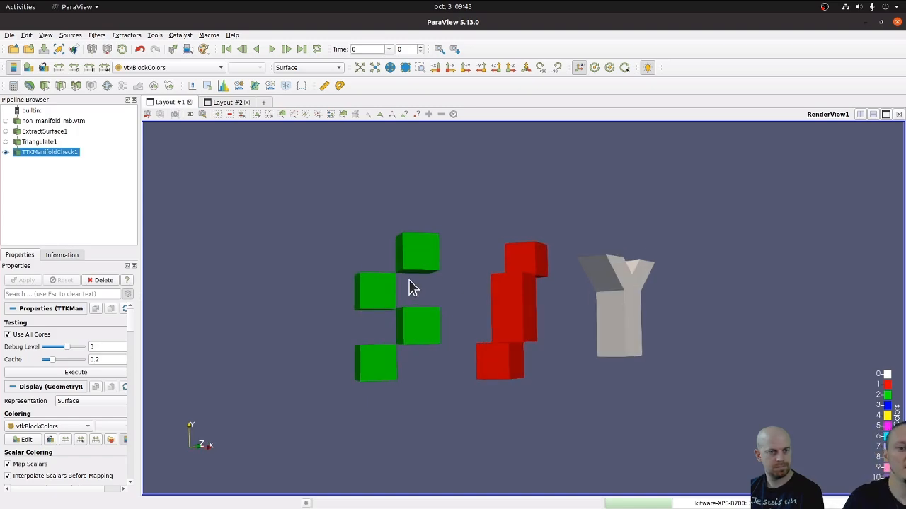
left_click(168, 68)
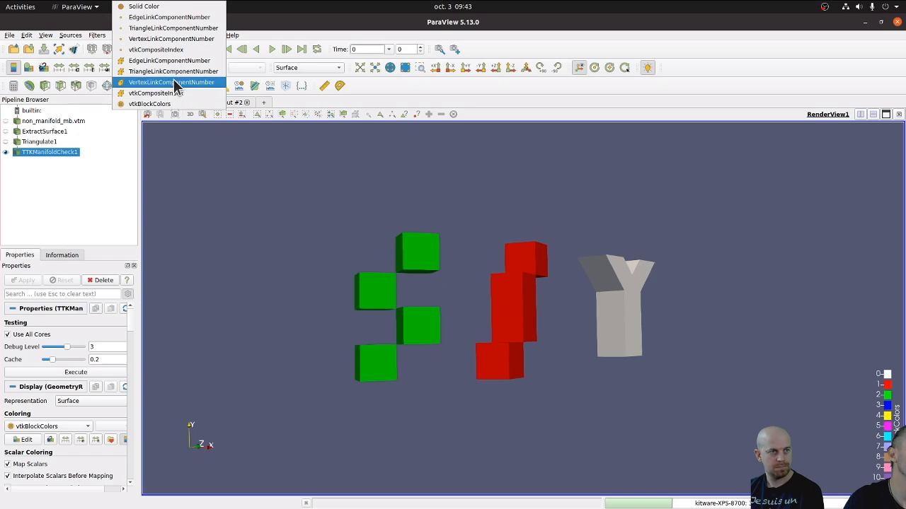
left_click(190, 43)
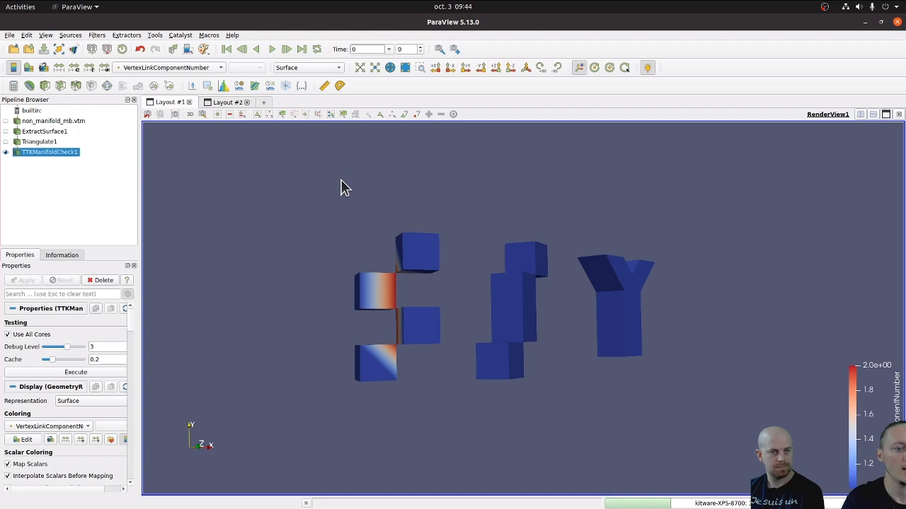
left_click_drag(340, 181, 414, 313)
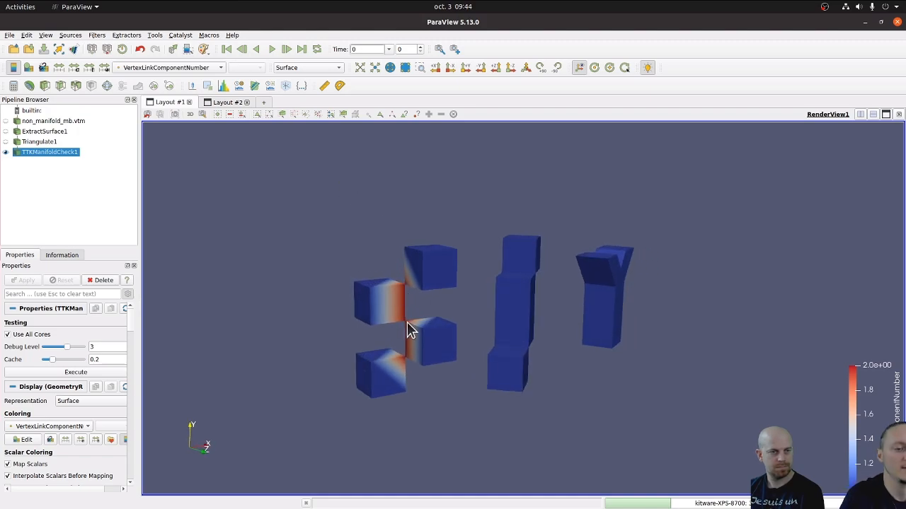
left_click_drag(405, 361, 431, 358)
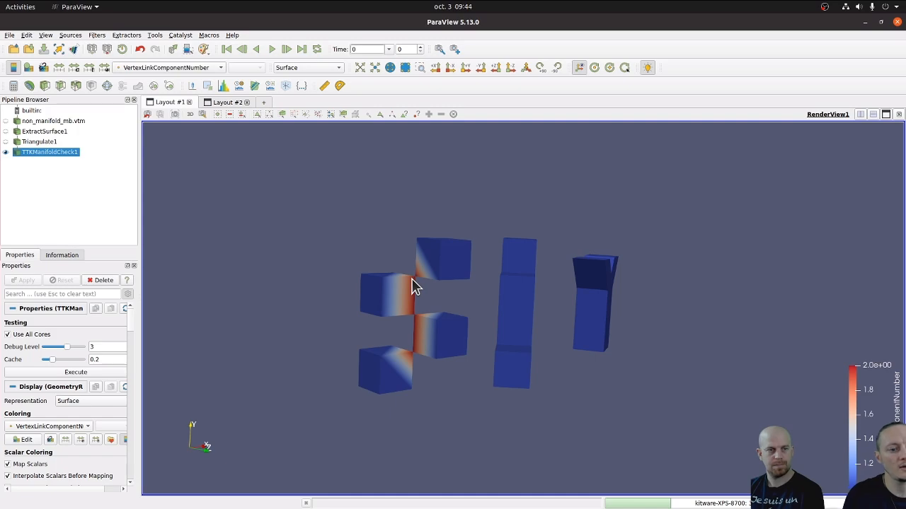
left_click_drag(413, 285, 402, 295)
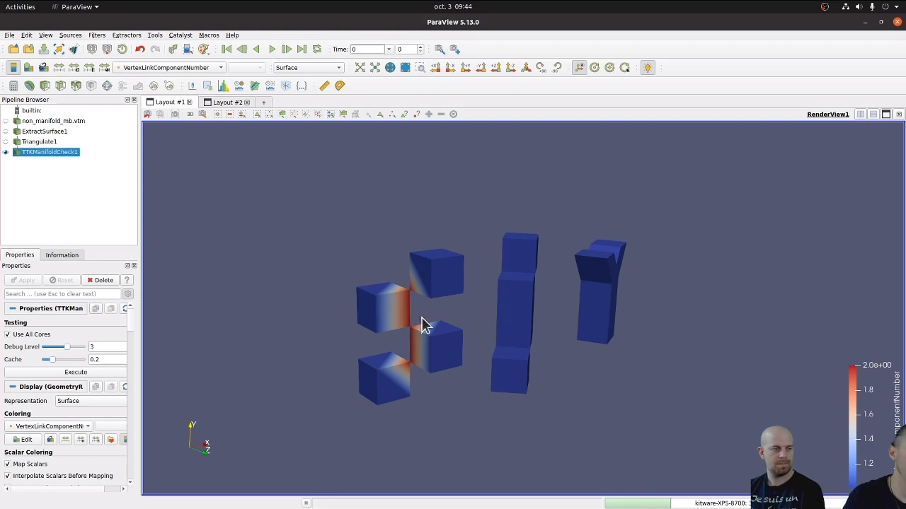
left_click_drag(423, 324, 406, 331)
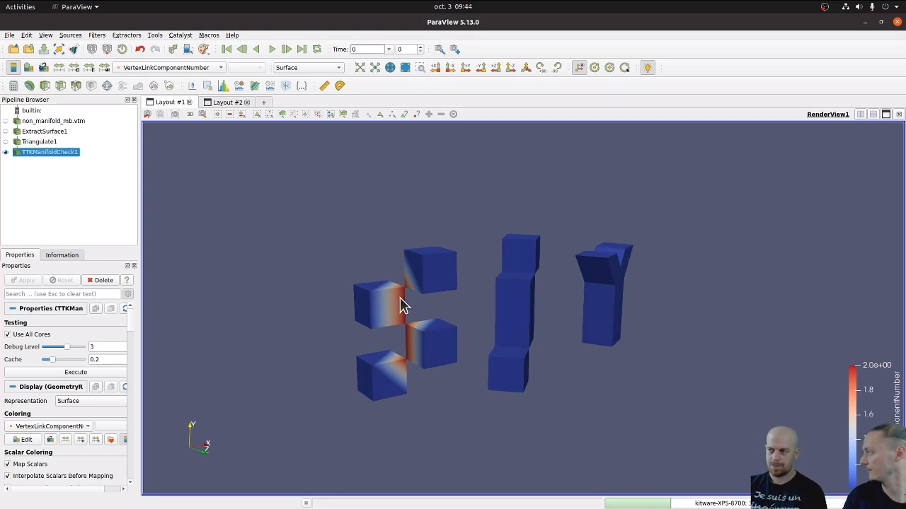
Step: Color the manifold check by the EdgeLinkComponentNumber point array and examine the shared edges of the middle and Y-shaped blocks
left_click(191, 67)
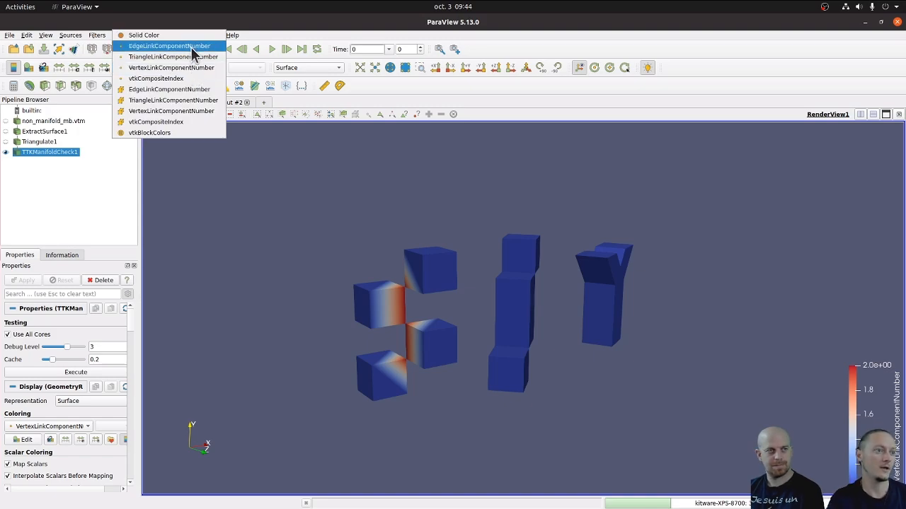
left_click(187, 48)
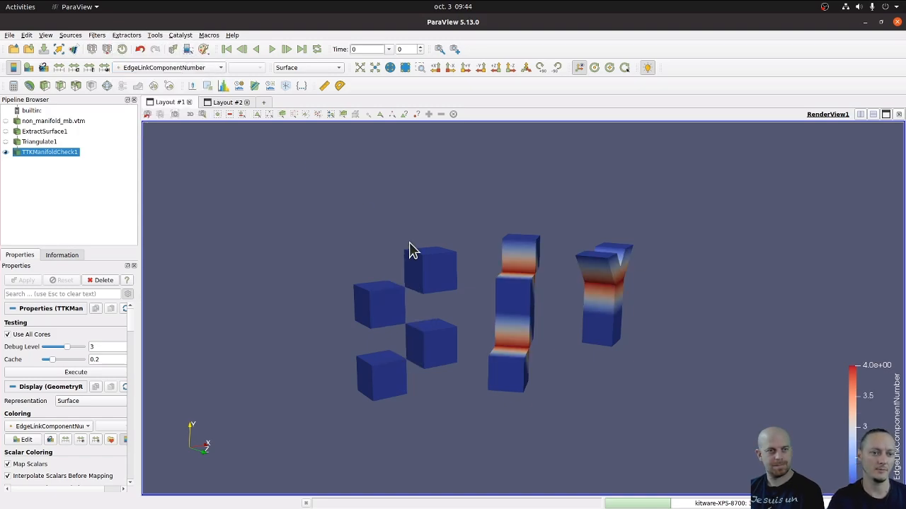
left_click_drag(409, 246, 418, 344)
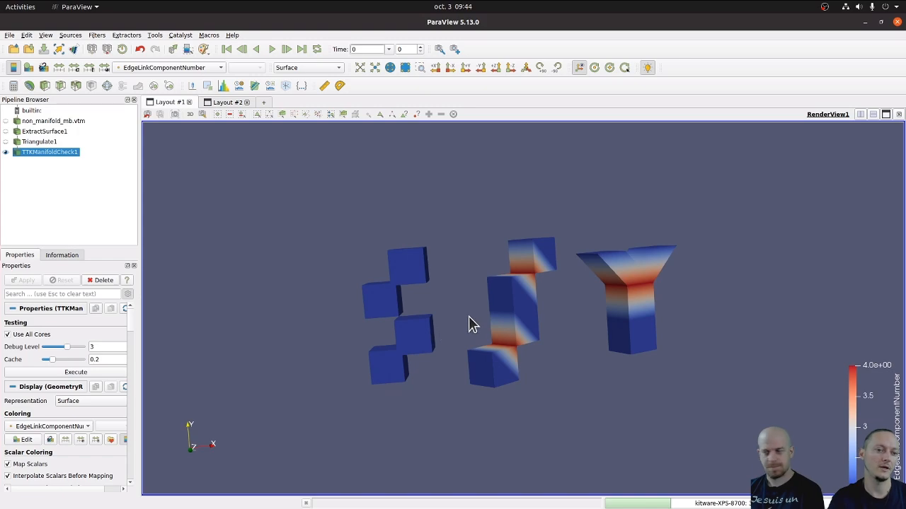
mouse_move(493, 323)
left_mouse_down()
mouse_move(473, 327)
mouse_move(484, 339)
left_mouse_up()
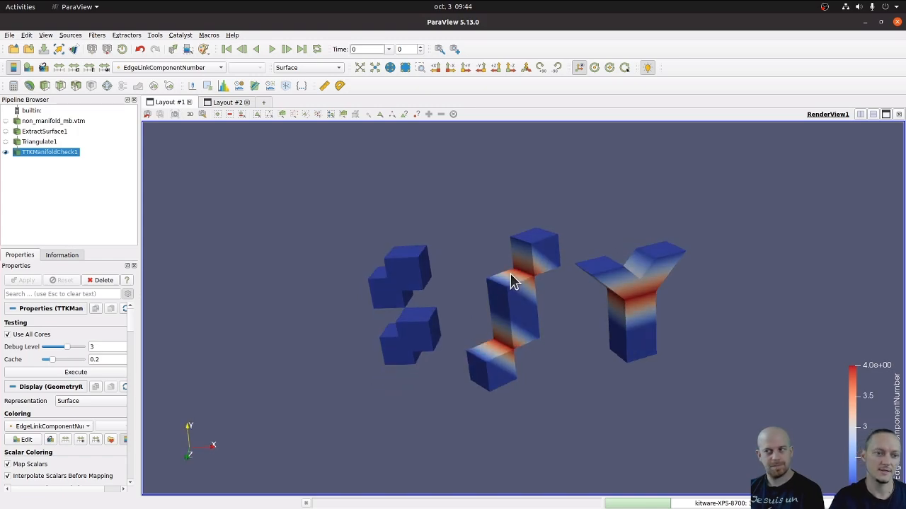
Step: Show the manifold check with the Surface With Edges representation and examine the shared edges of the middle and Y-shaped blocks
left_click_drag(512, 279, 528, 294)
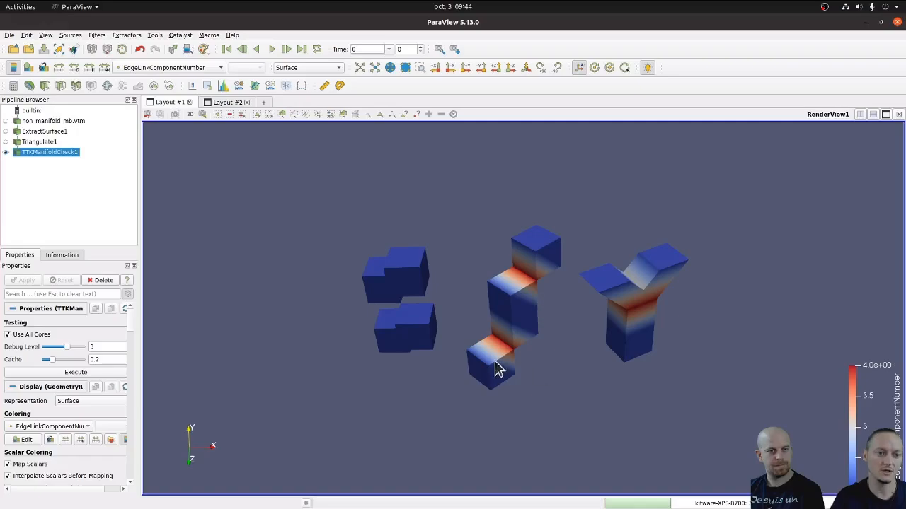
left_click_drag(559, 343, 601, 307)
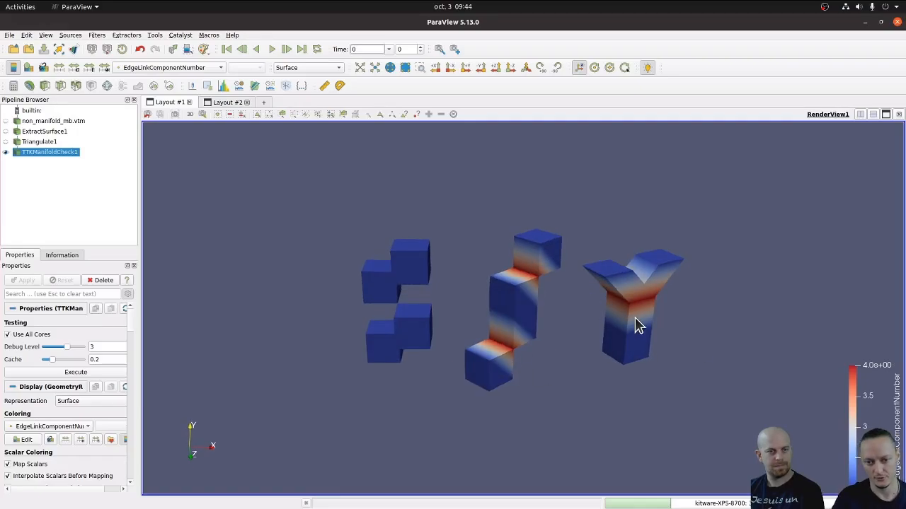
left_click_drag(621, 333, 624, 299)
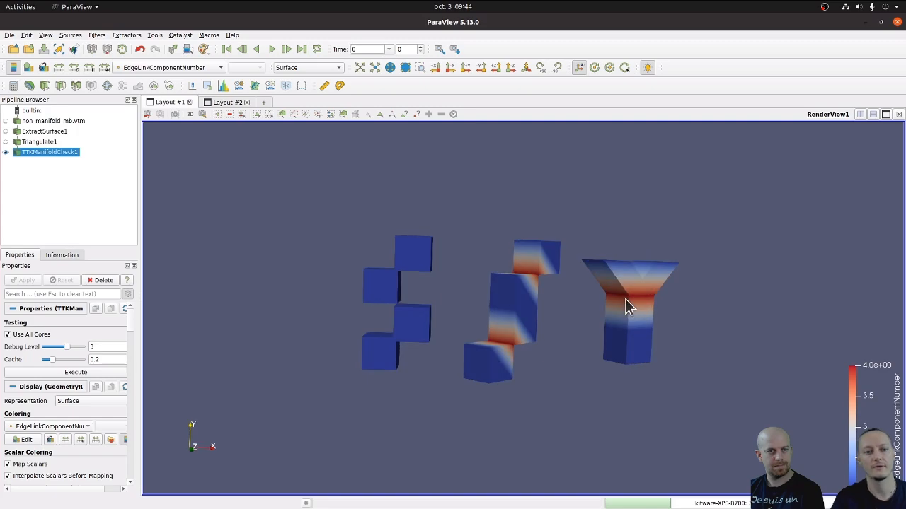
left_click(309, 67)
left_click(319, 90)
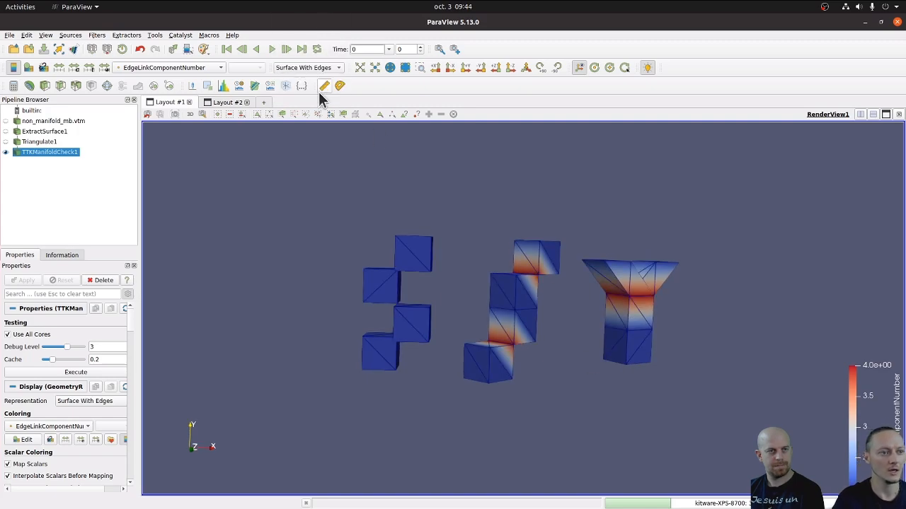
left_click_drag(598, 304, 566, 345)
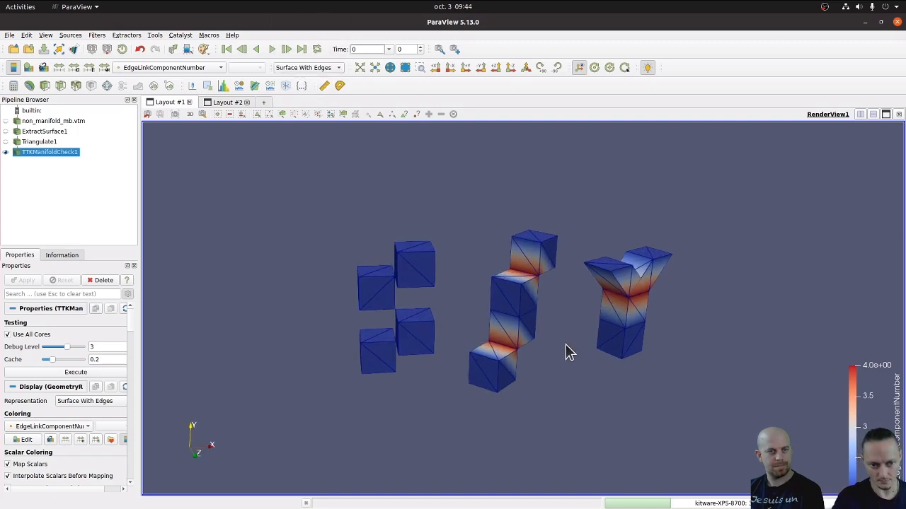
Step: Delete the whole pipeline, including non_manifold_mb.vtm and all the filters built on it
left_click(61, 123)
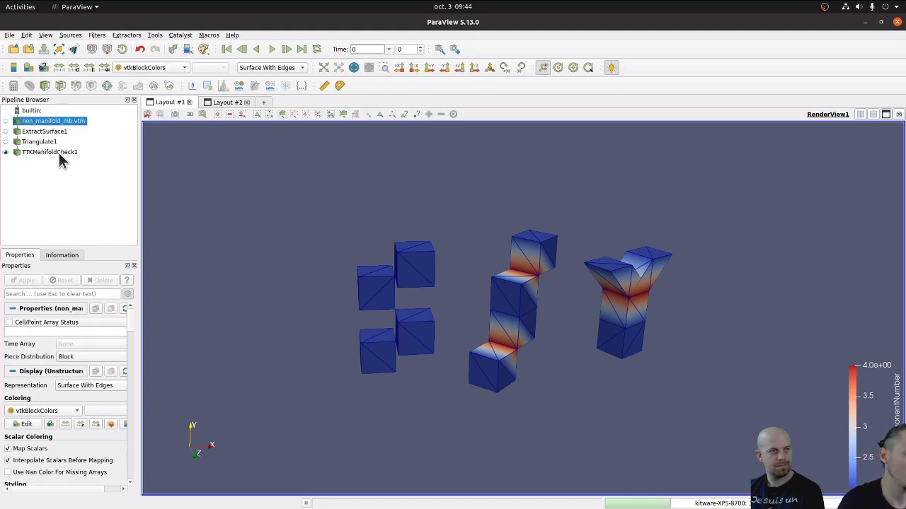
left_click(57, 153)
key("ctrl+a")
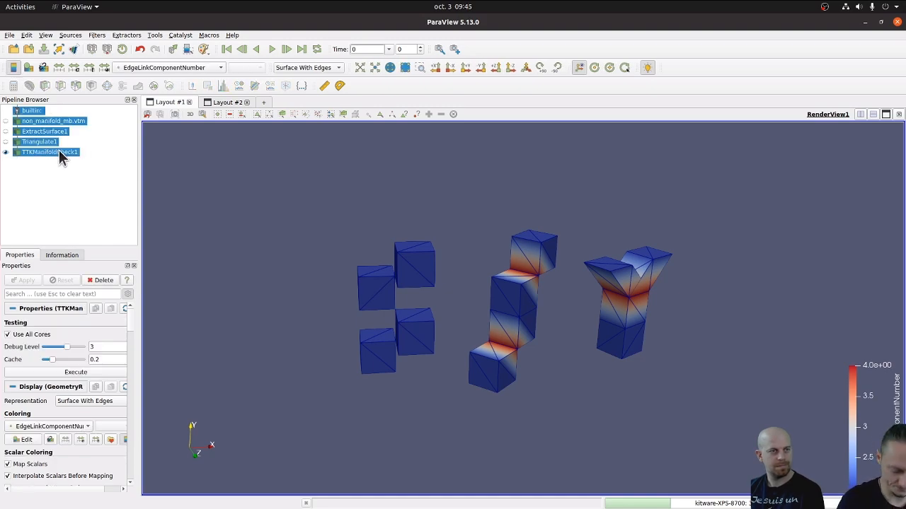
key("Delete")
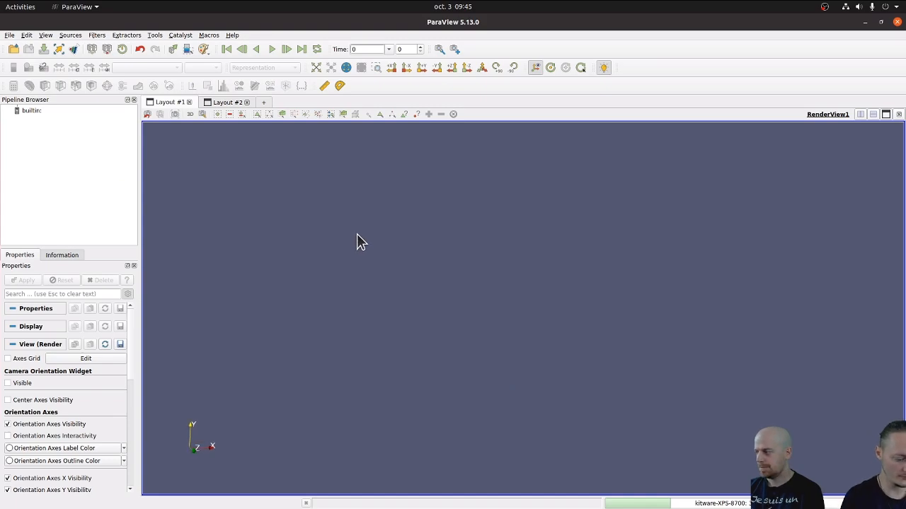
Step: Load hand.vtu from the MeshingWebinar folder, apply it, and orient the hand with its palm facing the viewer
key("ctrl+o")
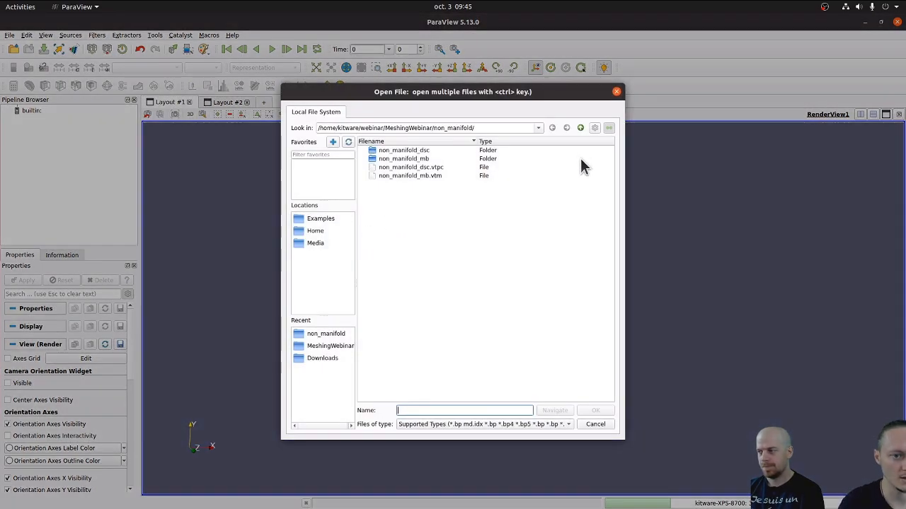
left_click(580, 128)
double_click(397, 160)
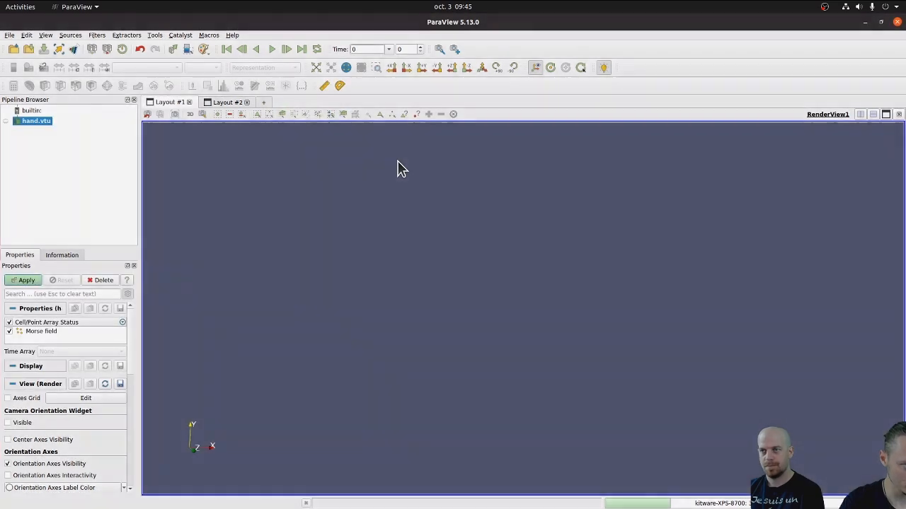
left_click(26, 280)
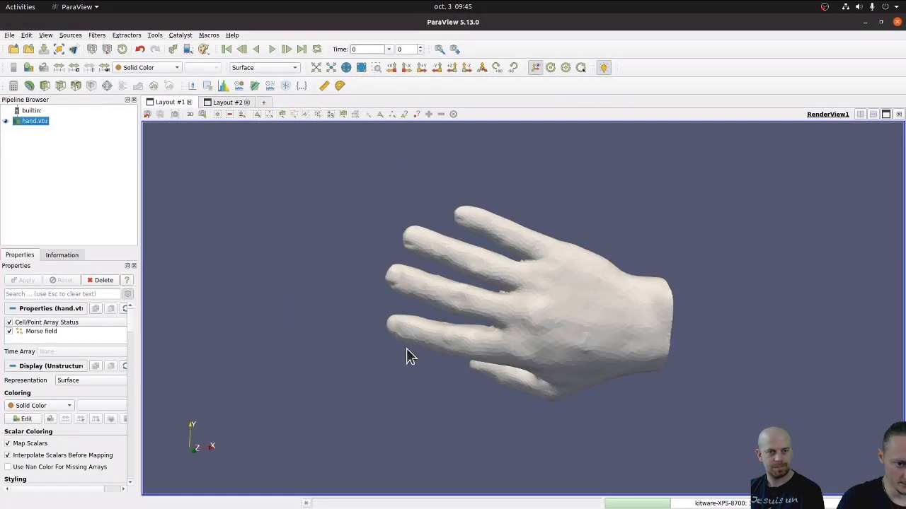
left_click_drag(406, 348, 583, 343)
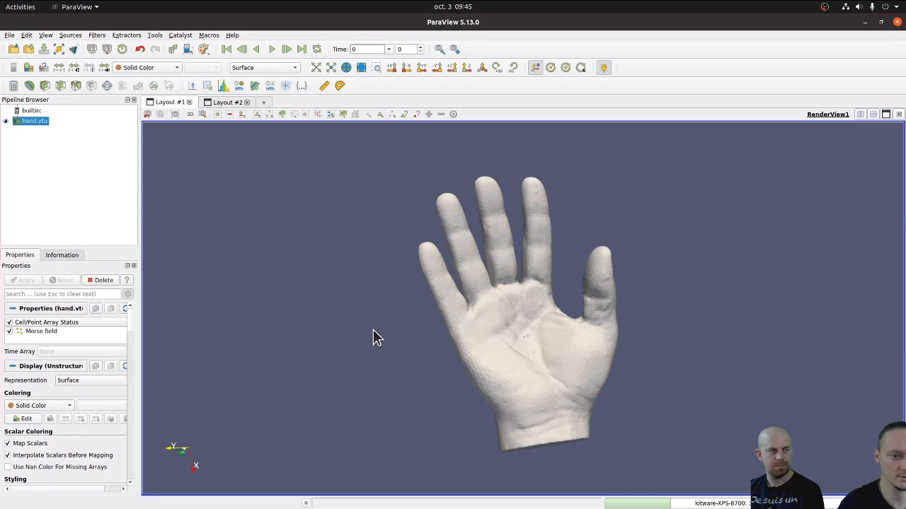
left_click_drag(374, 337, 481, 318)
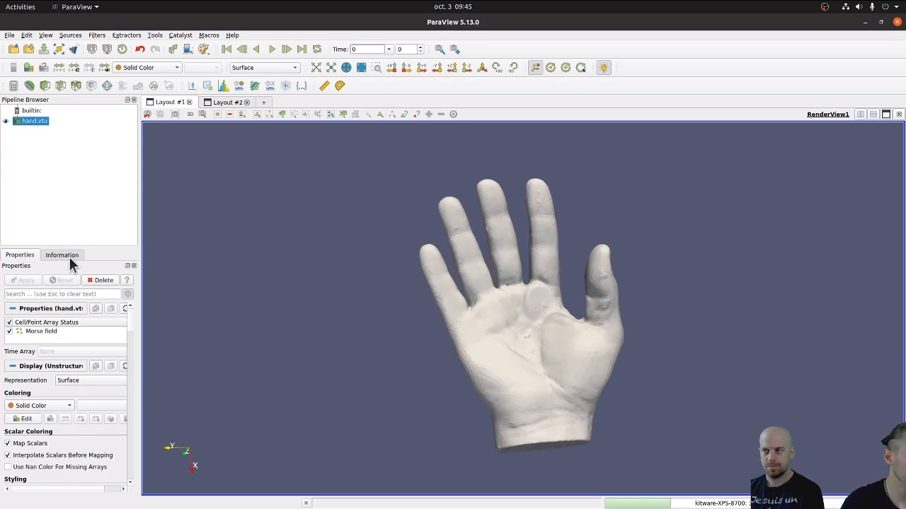
Step: Add a TTK ManifoldCheck filter to the hand mesh and apply it
key("ctrl+space")
type("manif")
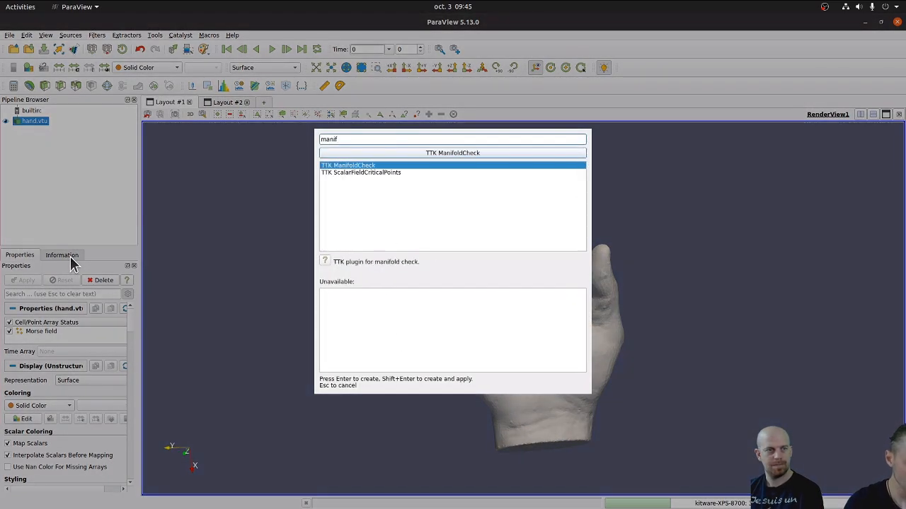
key("Return")
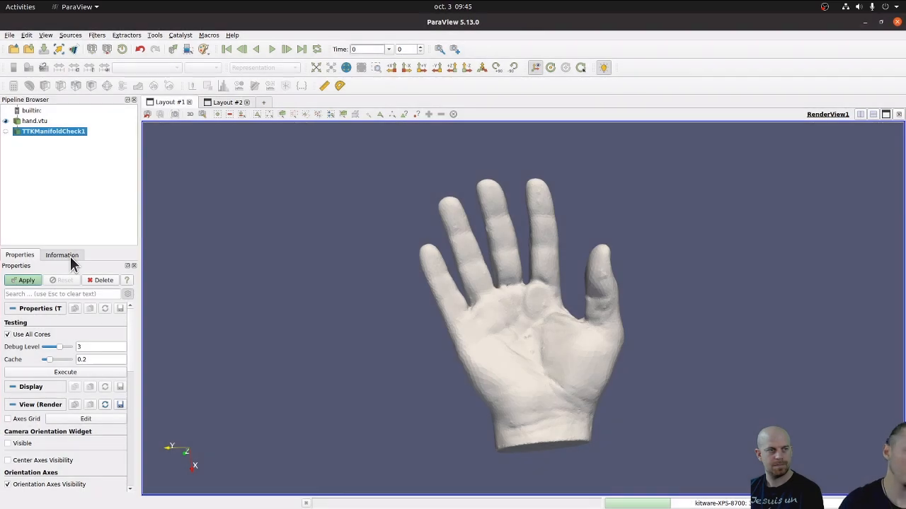
left_click(22, 283)
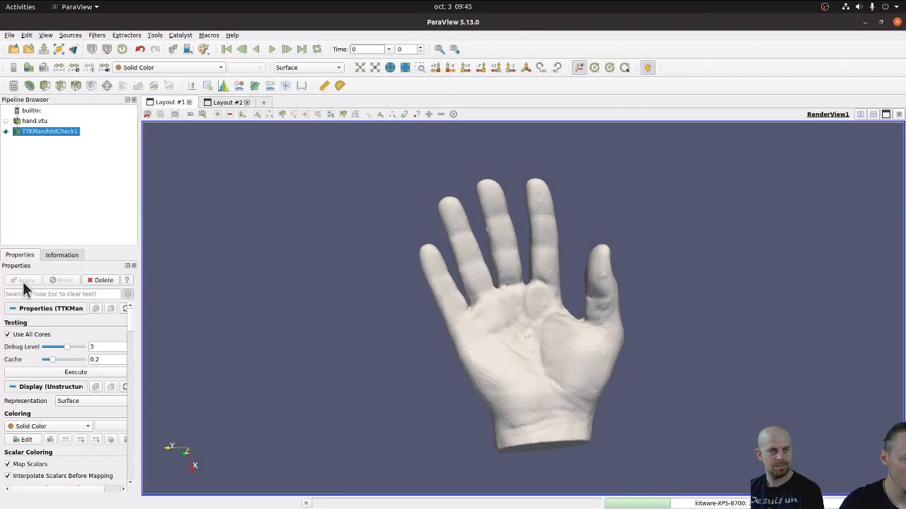
Step: Color the hand's manifold check by the VertexLinkComponentNumber point array and examine the palm for non-manifold vertices
left_click(129, 71)
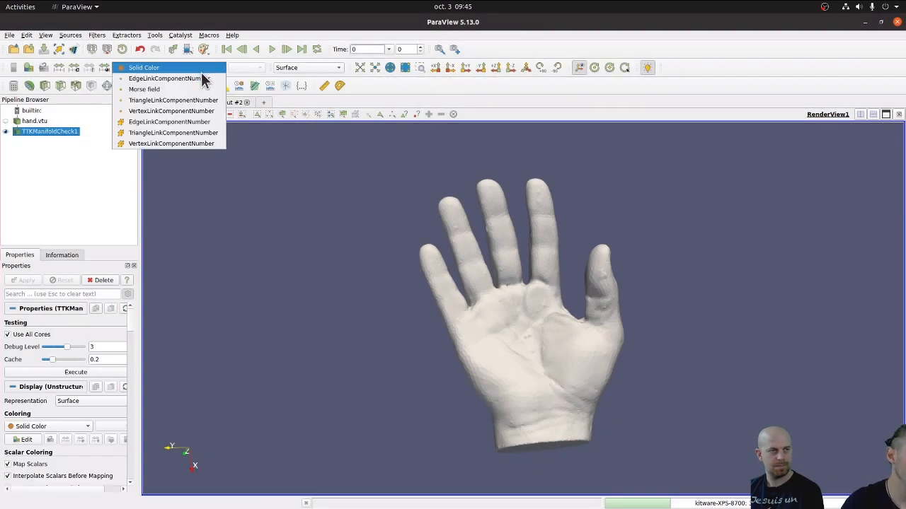
left_click(188, 111)
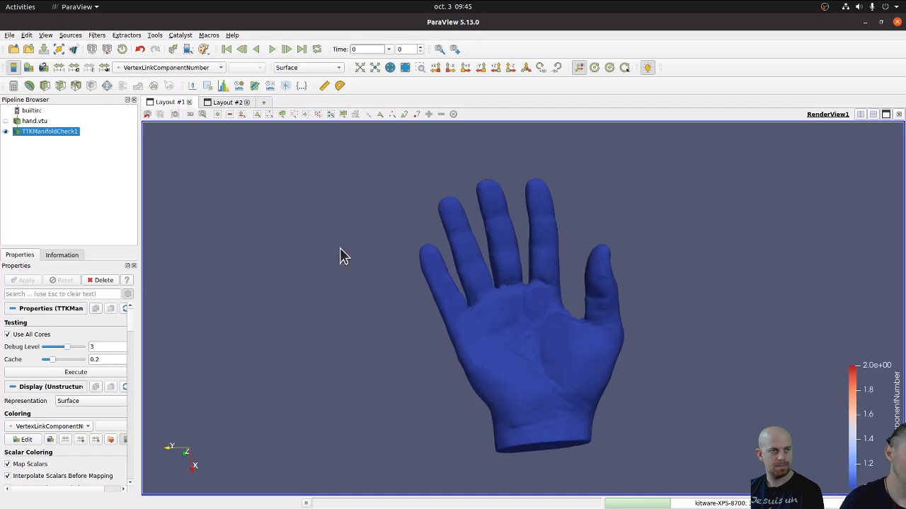
left_click_drag(515, 347, 495, 307)
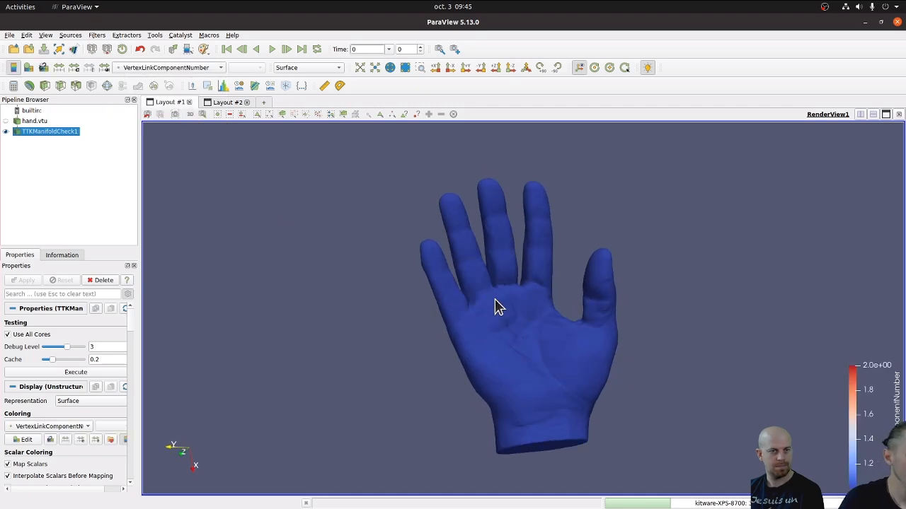
left_click_drag(471, 354, 512, 395)
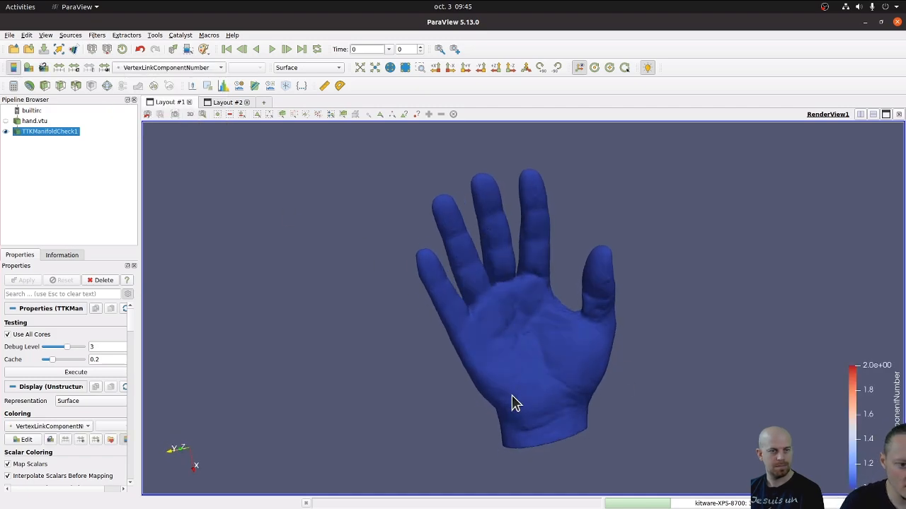
Step: Rescale the VertexLinkComponentNumber colors to the data range and check the hand again for non-manifold vertices
left_click(57, 68)
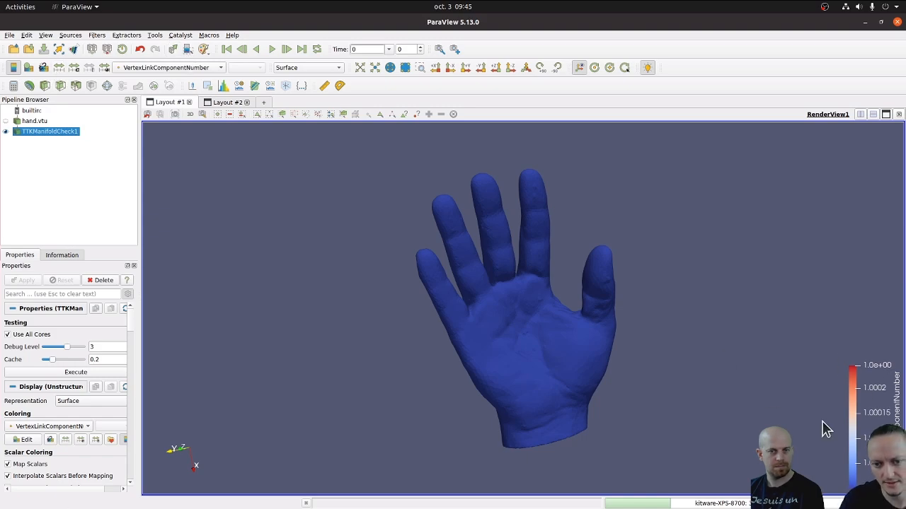
left_click_drag(514, 367, 520, 343)
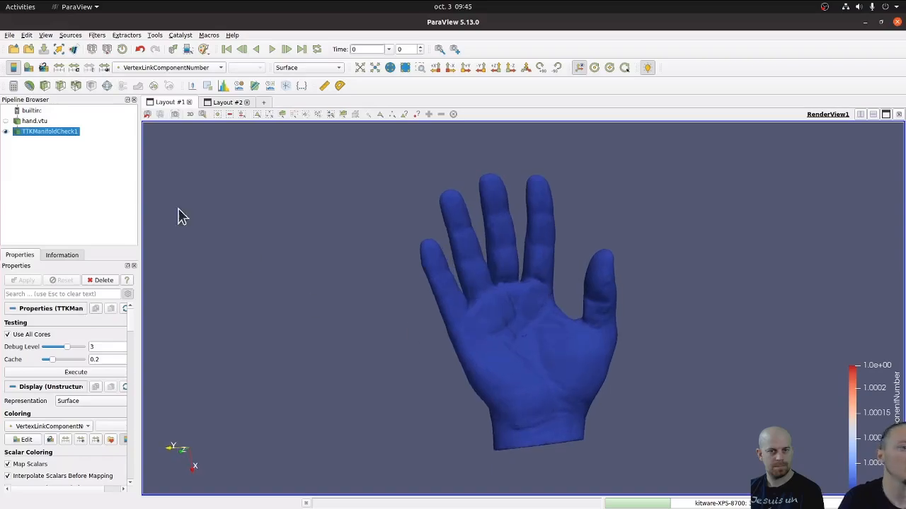
left_click(139, 68)
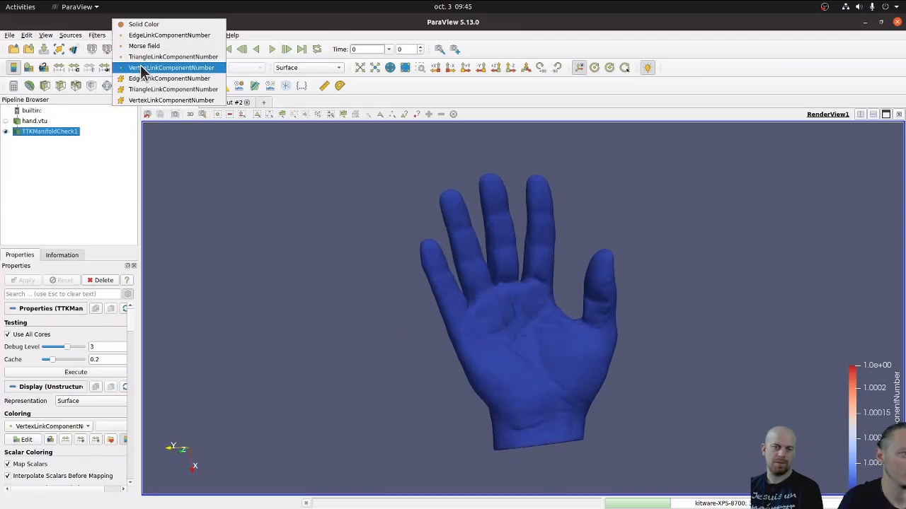
left_click(142, 68)
left_click_drag(509, 285, 502, 304)
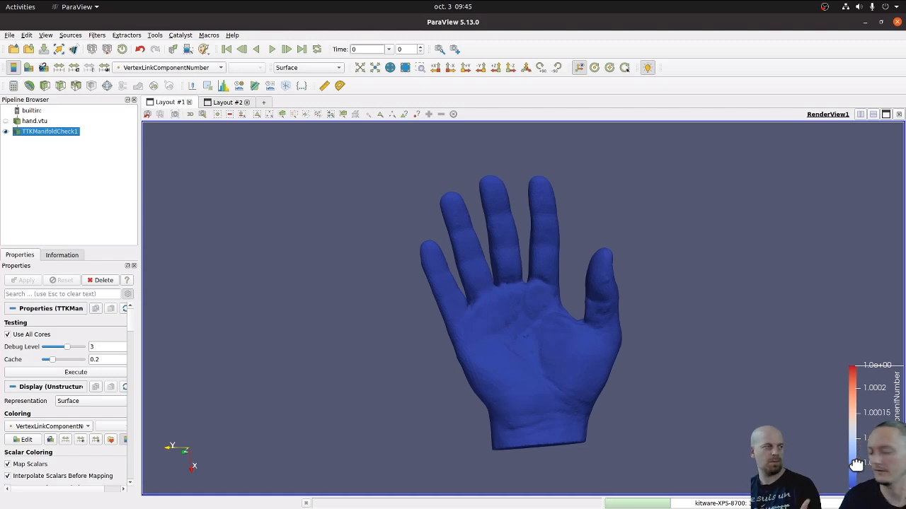
left_click_drag(558, 371, 539, 370)
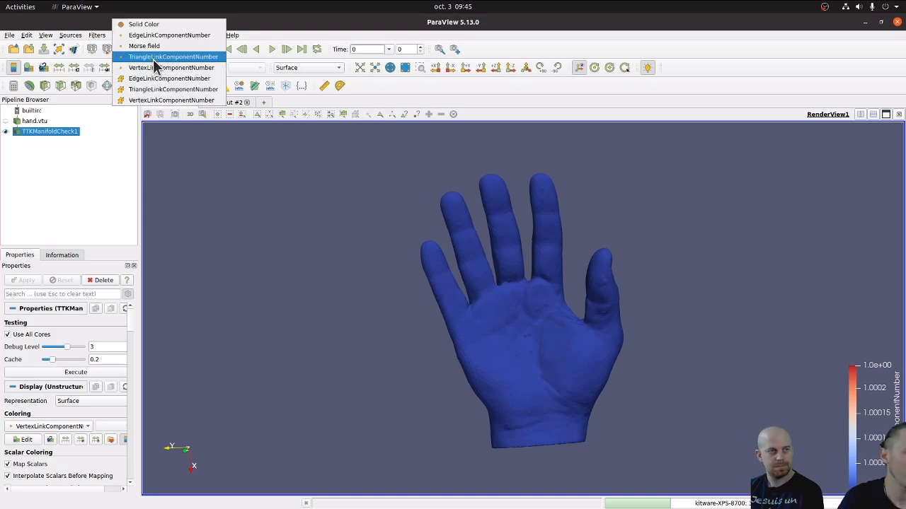
Step: Color the hand's manifold check by the EdgeLinkComponentNumber point array and examine the highlighted spot at the base of the palm up close
left_click(161, 35)
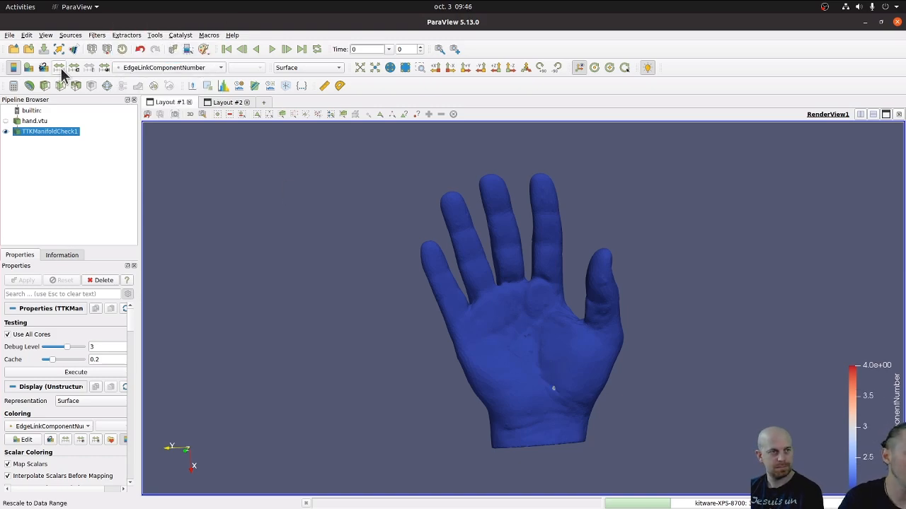
left_click_drag(509, 348, 527, 353)
middle_click_drag(532, 363, 455, 262)
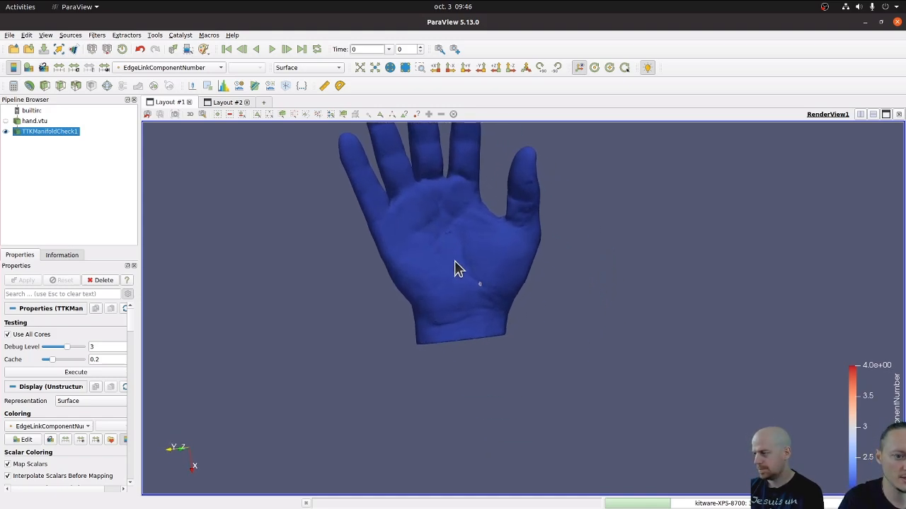
right_click_drag(487, 304, 512, 404)
middle_click_drag(399, 247, 464, 287)
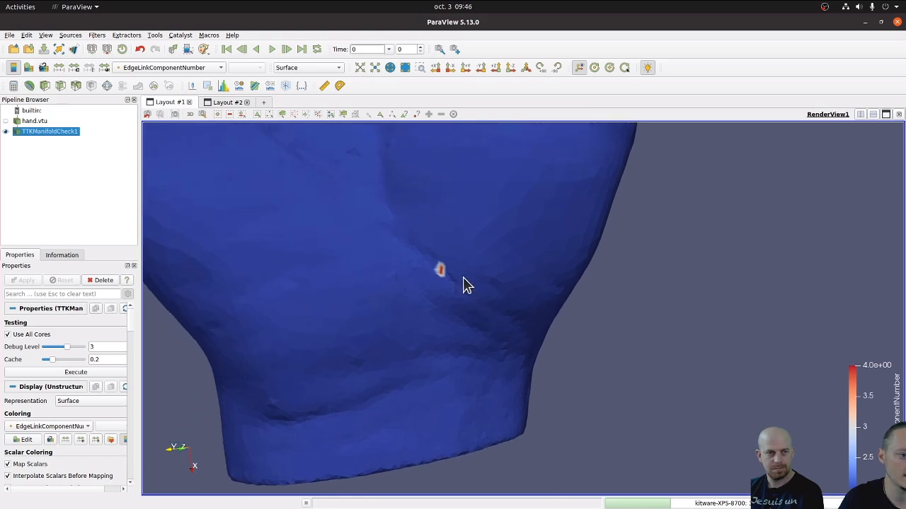
right_click_drag(456, 273, 462, 339)
middle_click_drag(398, 249, 507, 309)
right_click_drag(468, 242, 461, 302)
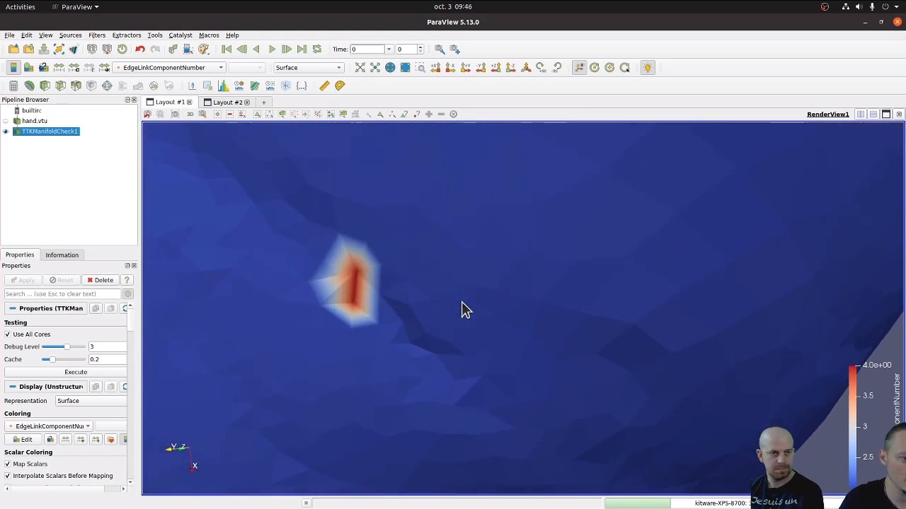
middle_click_drag(461, 301, 489, 285)
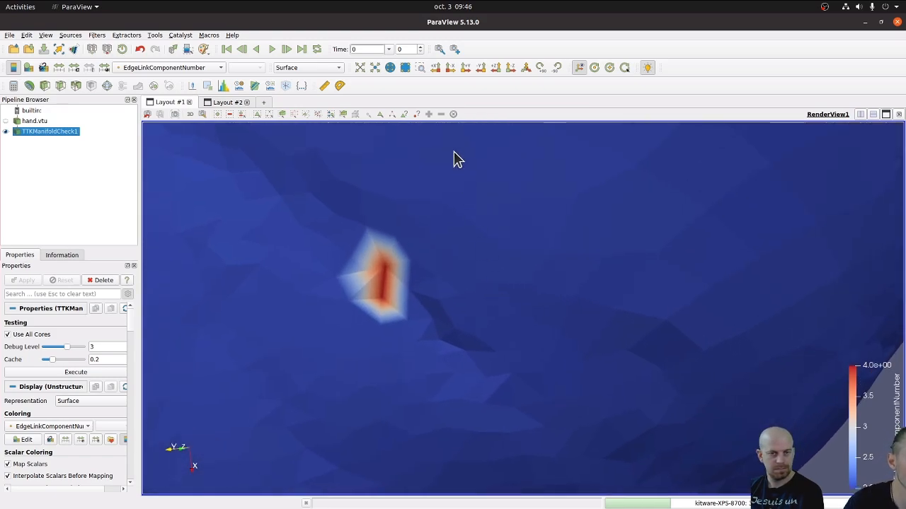
left_click(380, 115)
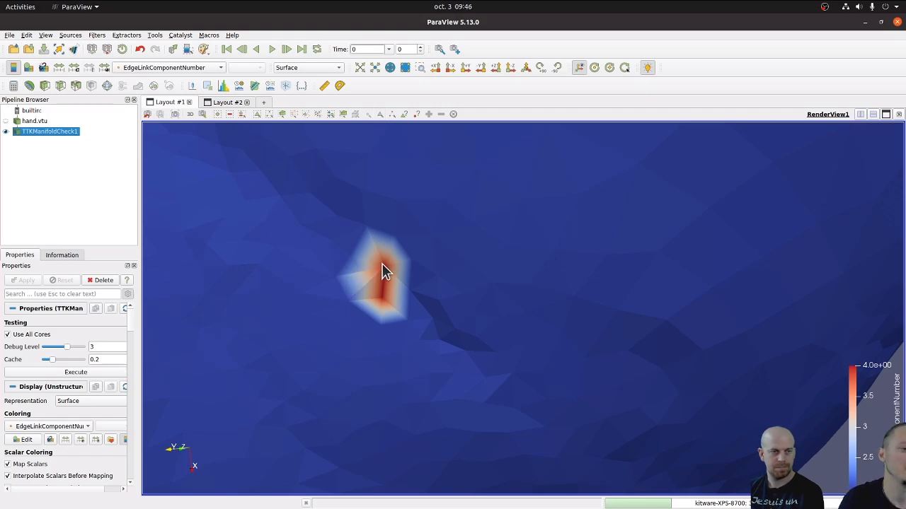
Step: Bring the lower palm and wrist around the highlighted spot into view and show the Find Data panel
scroll(382, 272, "down", 10)
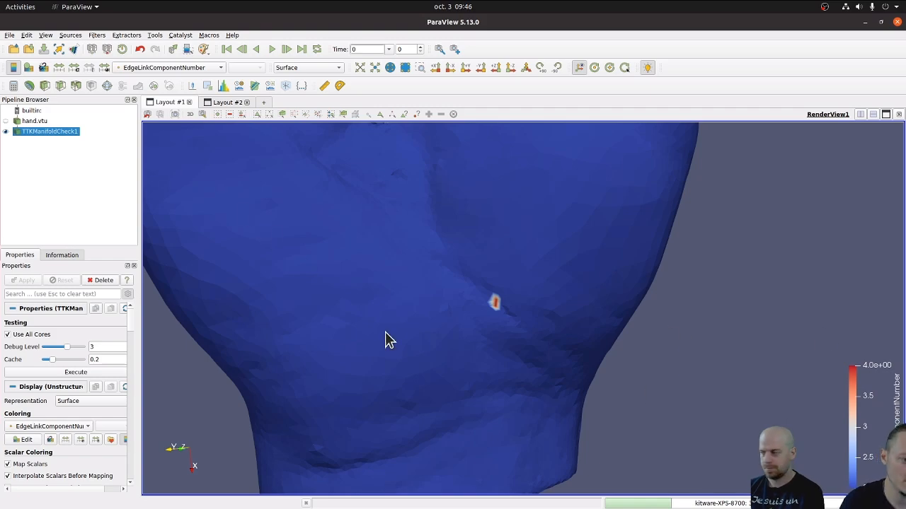
left_click_drag(387, 339, 366, 338)
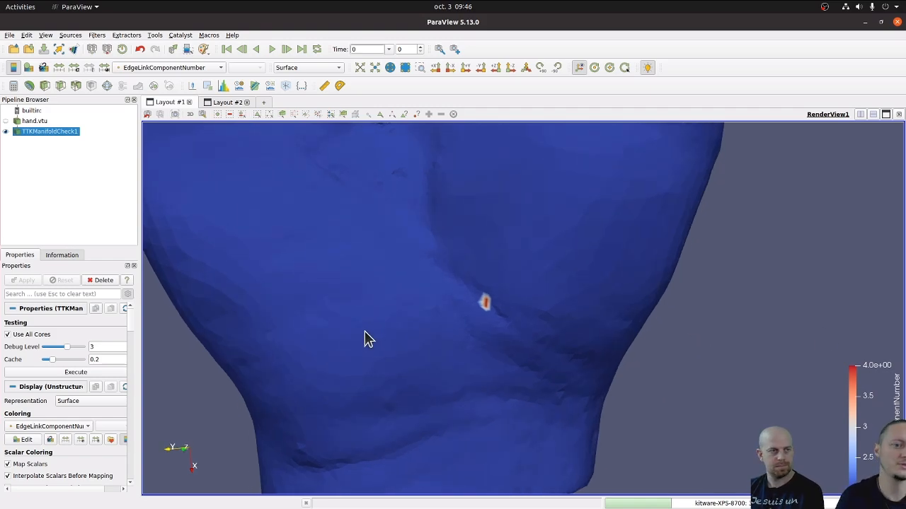
left_click(27, 35)
mouse_move(45, 36)
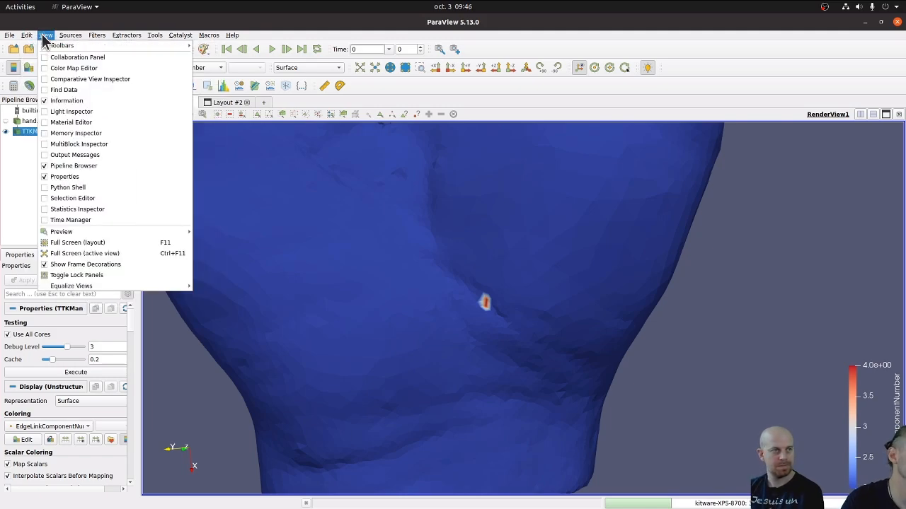
left_click(74, 90)
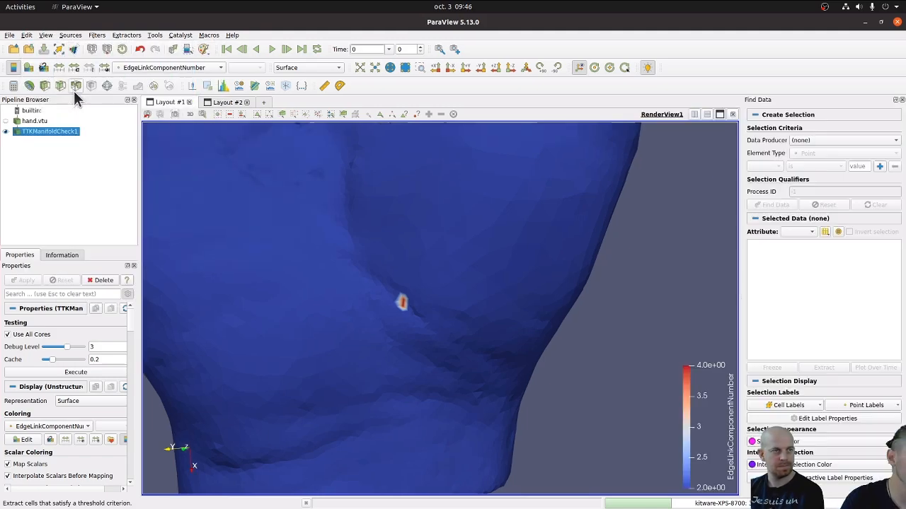
Step: Select the cells of TTKManifoldCheck1 whose EdgeLinkComponentNumber is >= 3 with a Find Data query
left_click(838, 141)
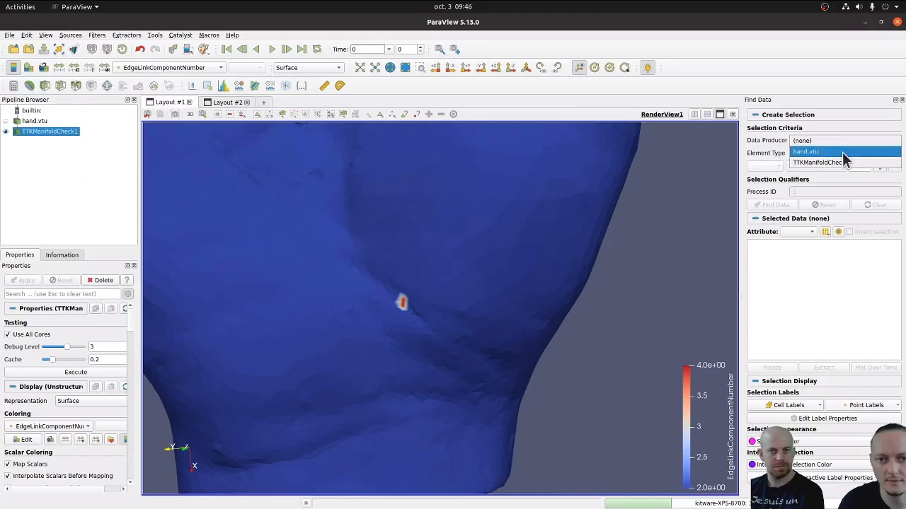
left_click(839, 164)
left_click(836, 153)
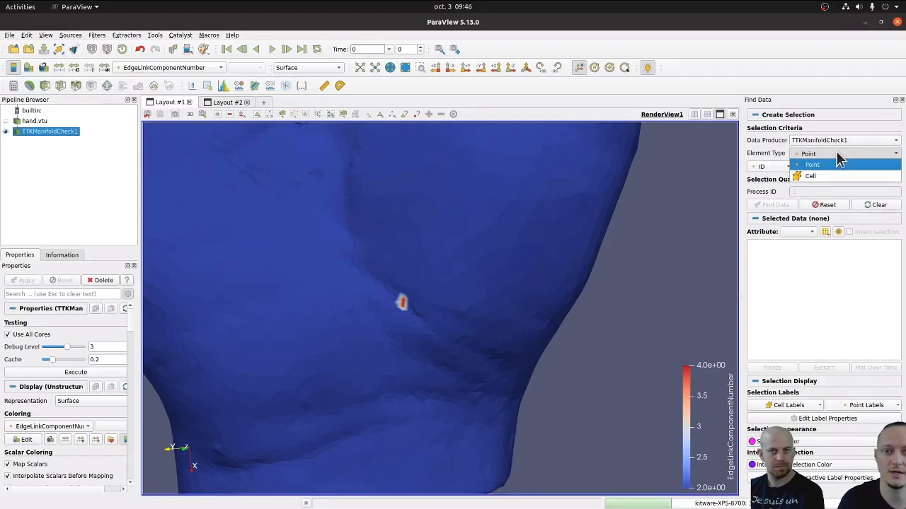
left_click(829, 174)
left_click(814, 169)
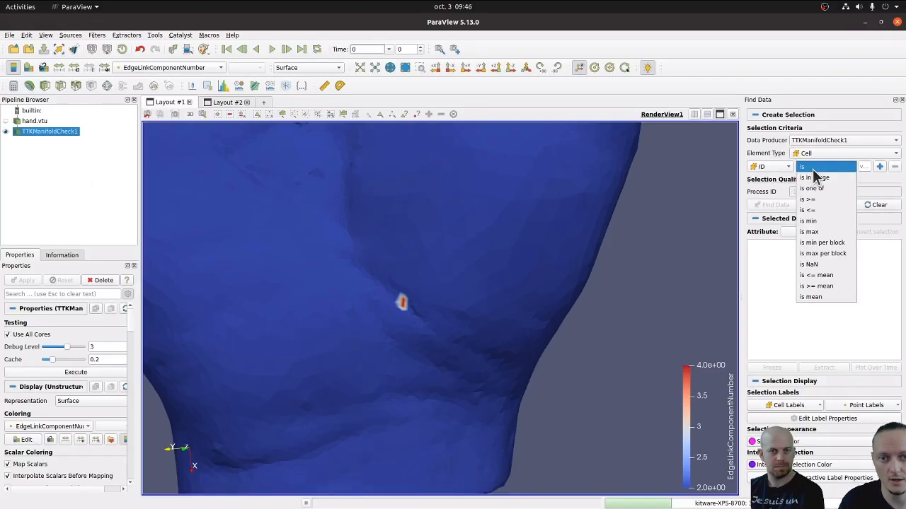
left_click(786, 167)
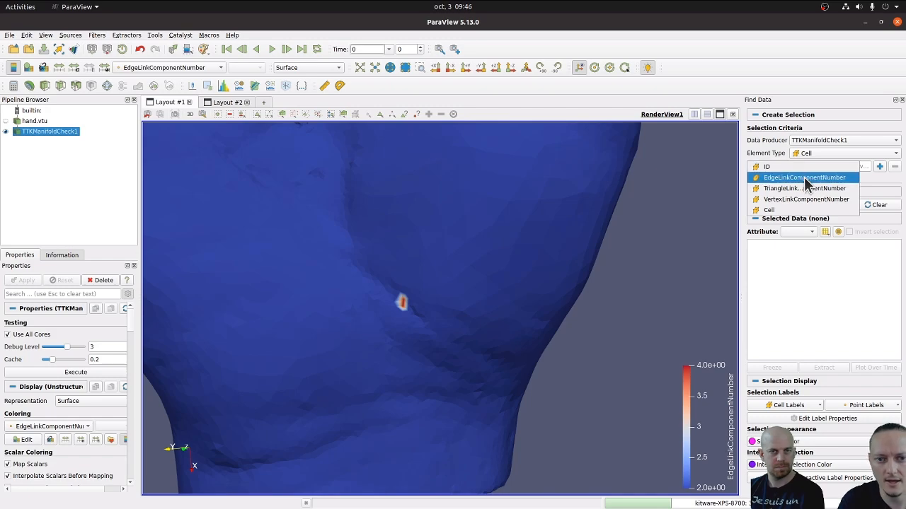
left_click(807, 179)
left_click(826, 165)
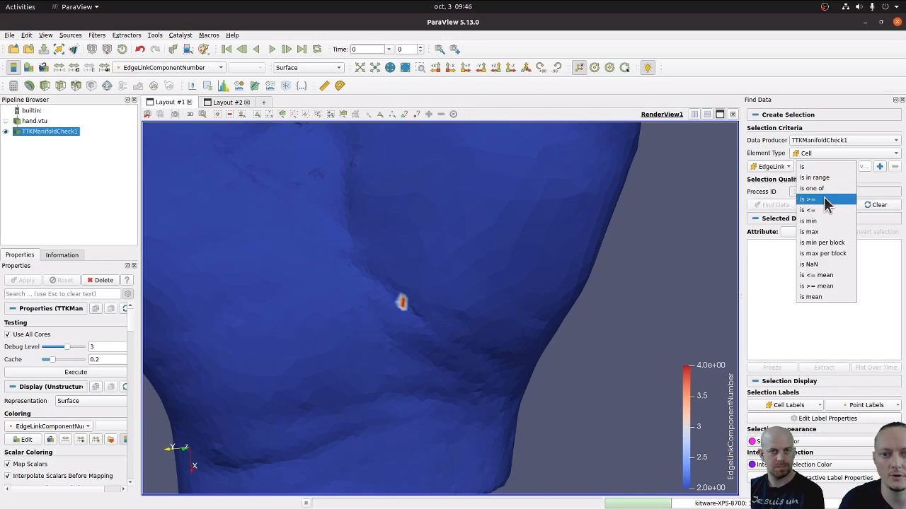
left_click(823, 198)
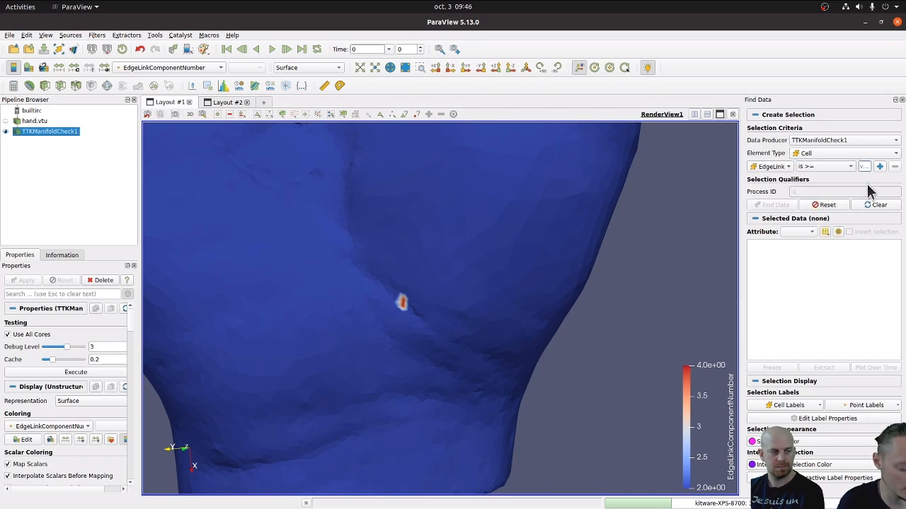
type("3")
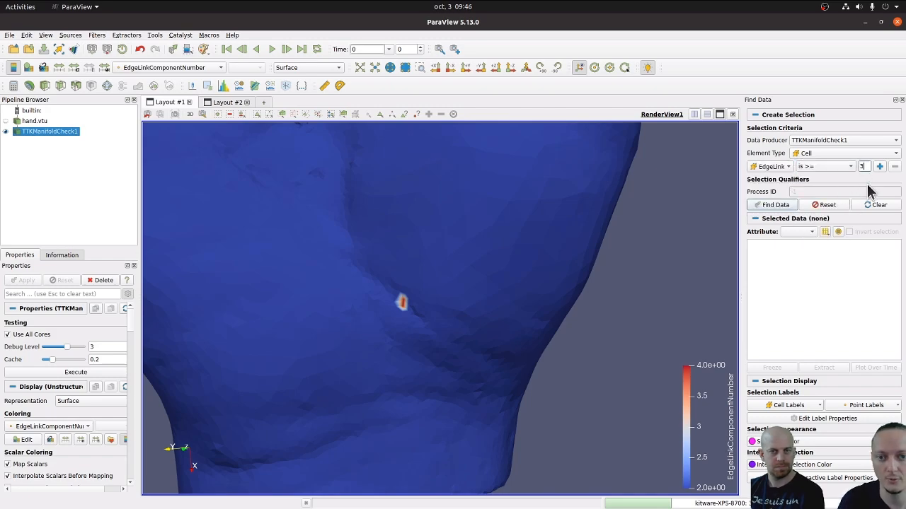
left_click(779, 206)
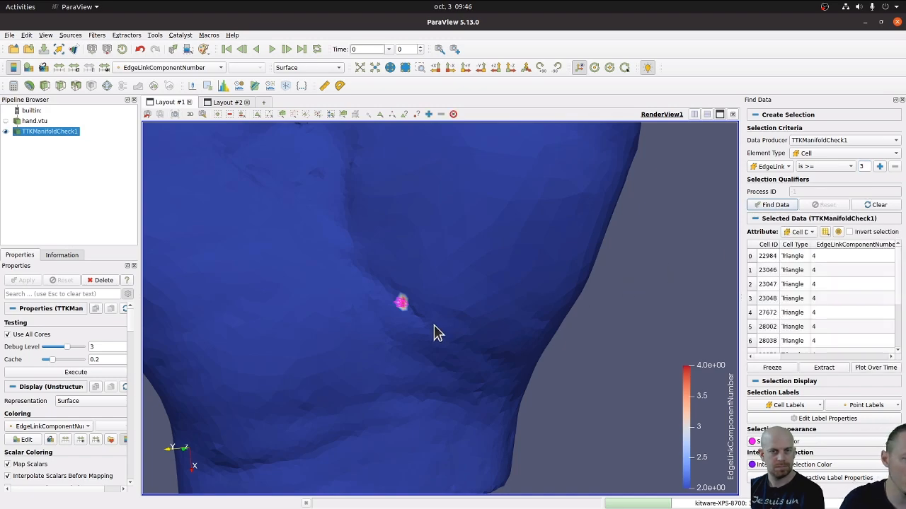
Step: Set the manifold check's opacity to 0.4 and examine the selected non-manifold cells on the palm and around the wrist
scroll(414, 324, "up", 5)
scroll(226, 280, "down", 5)
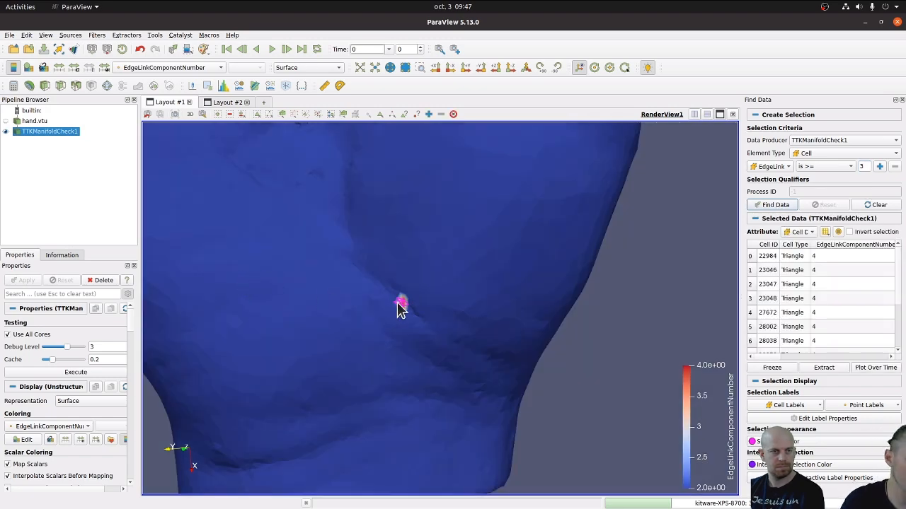
scroll(44, 370, "down", 4)
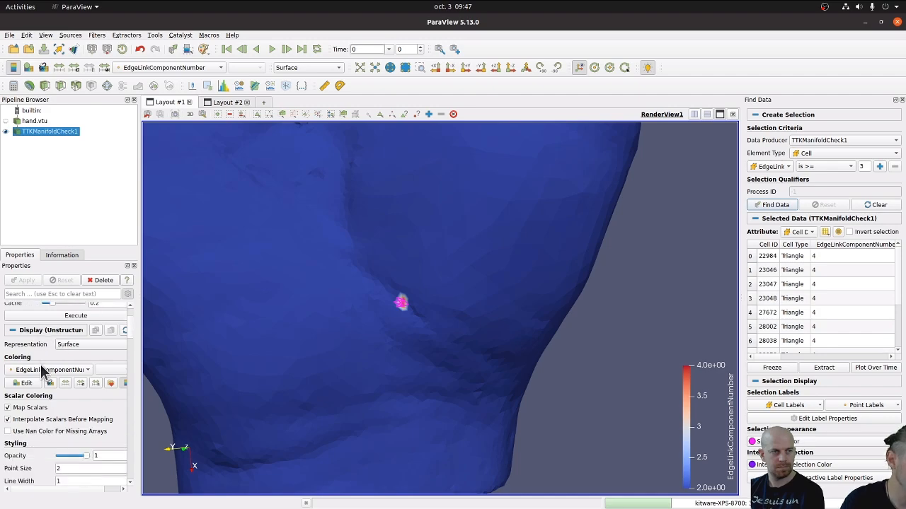
left_click(72, 403)
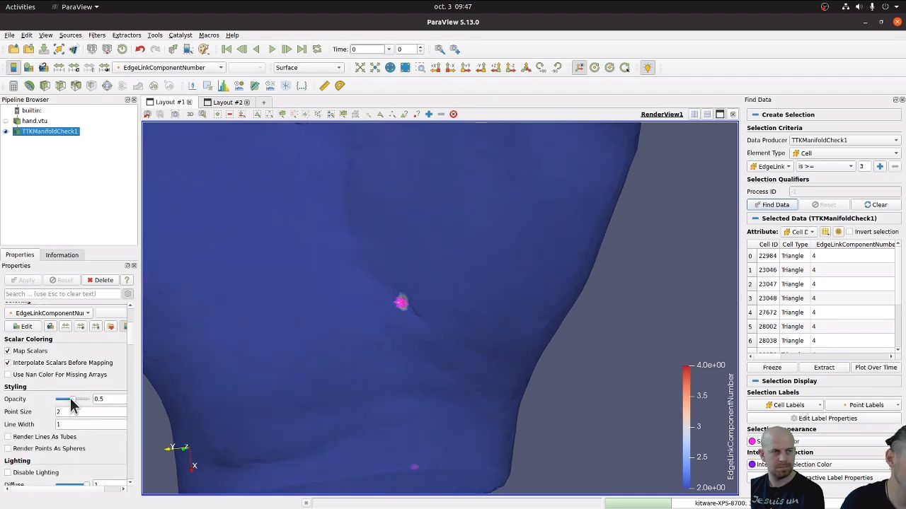
scroll(317, 360, "down", 5)
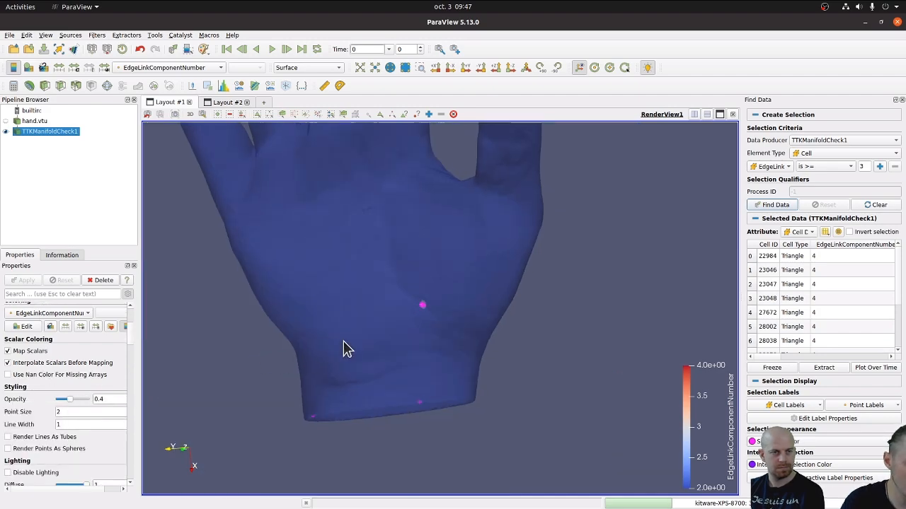
left_click_drag(363, 336, 471, 289)
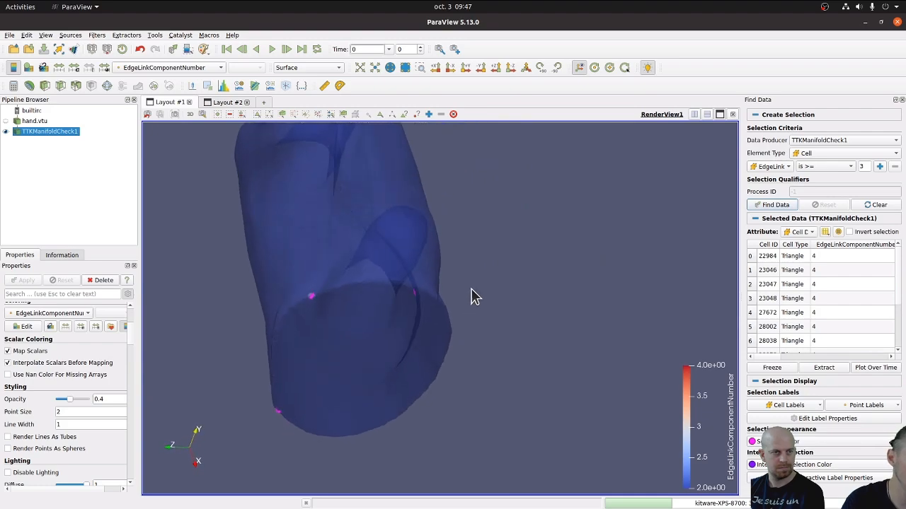
left_click_drag(285, 409, 346, 330)
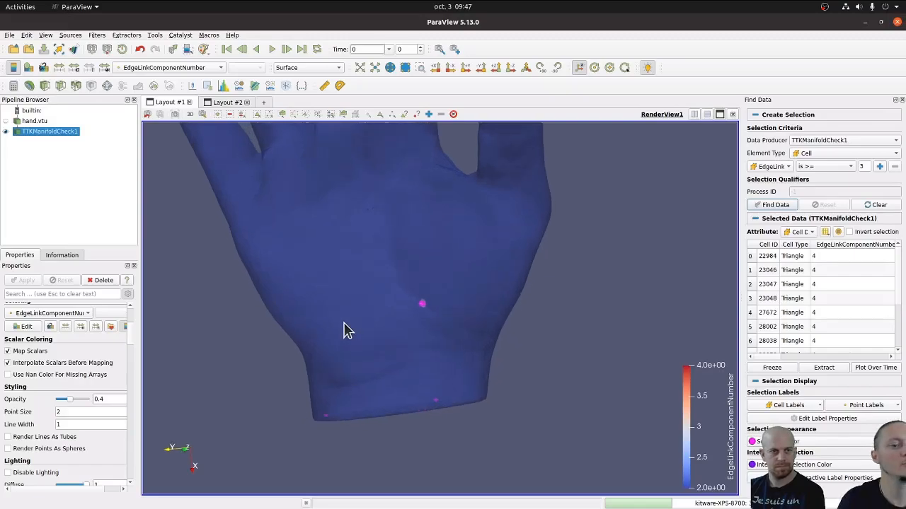
left_click_drag(368, 275, 392, 289)
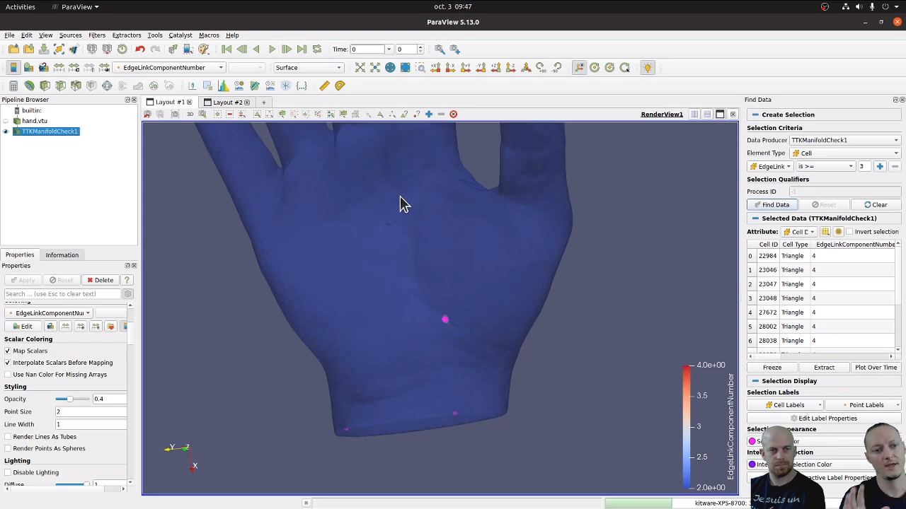
Step: Extract the hand mesh without the non-manifold cells by growing the selection and inverting it, and inspect the palm
left_click(429, 114)
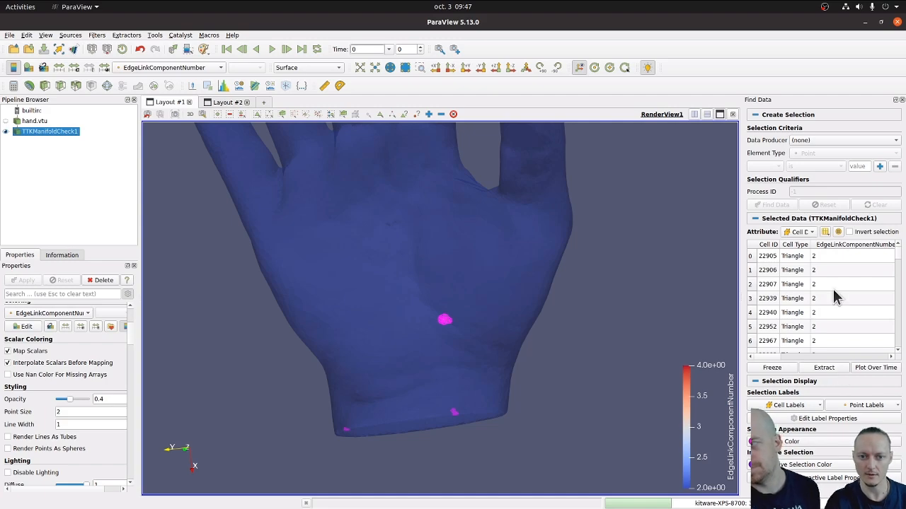
left_click(850, 232)
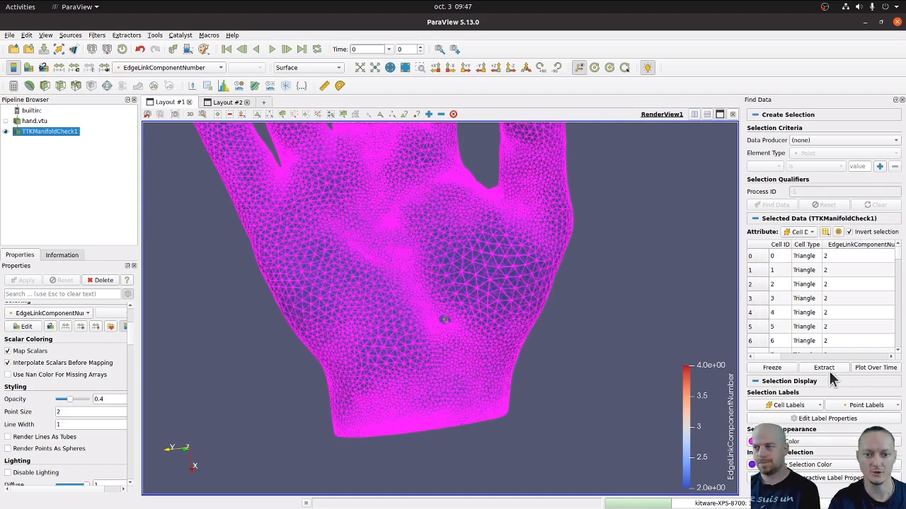
left_click(826, 367)
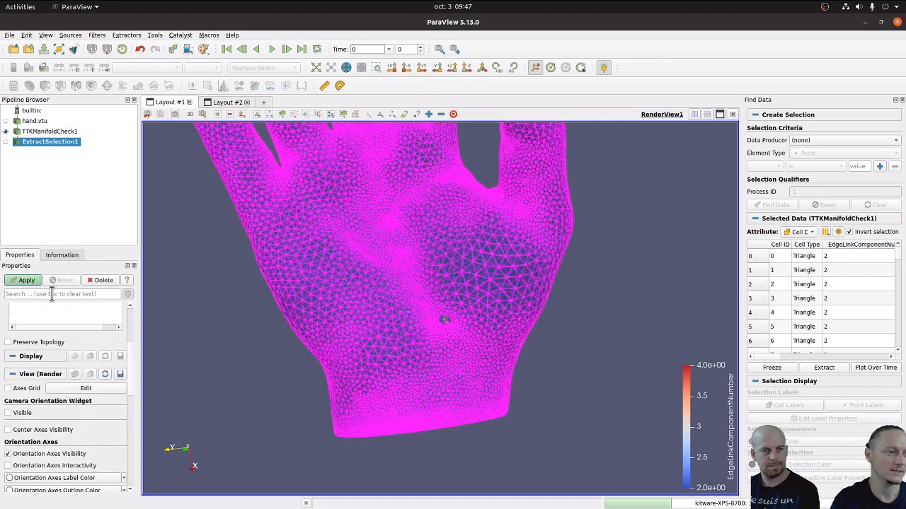
left_click(24, 281)
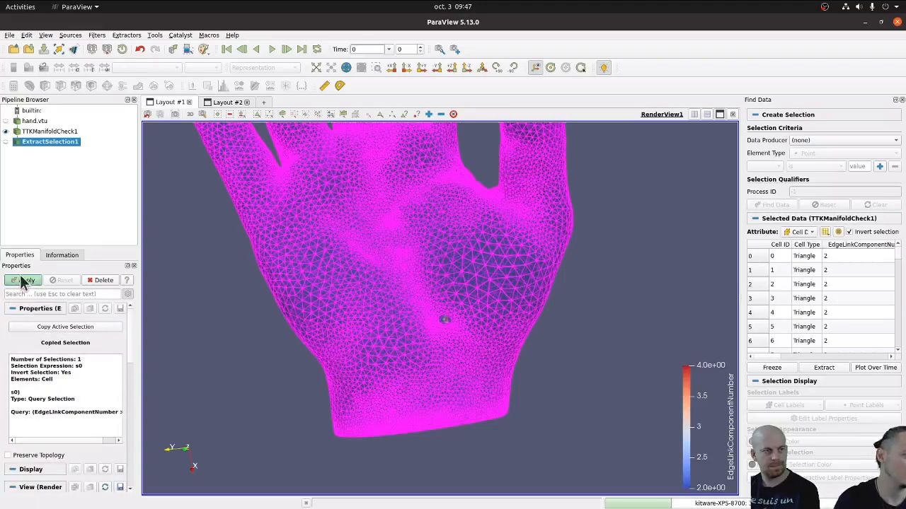
left_click_drag(269, 303, 384, 325)
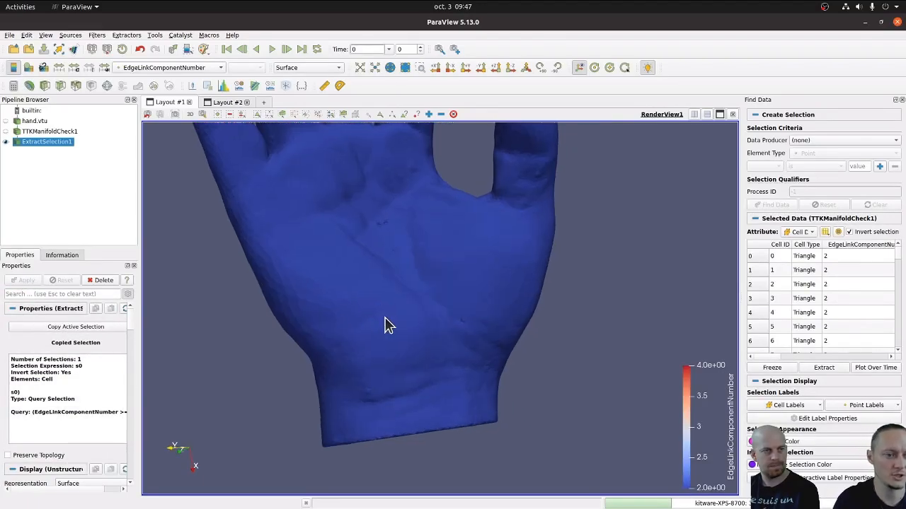
scroll(391, 343, "up", 4)
left_click_drag(396, 372, 469, 328)
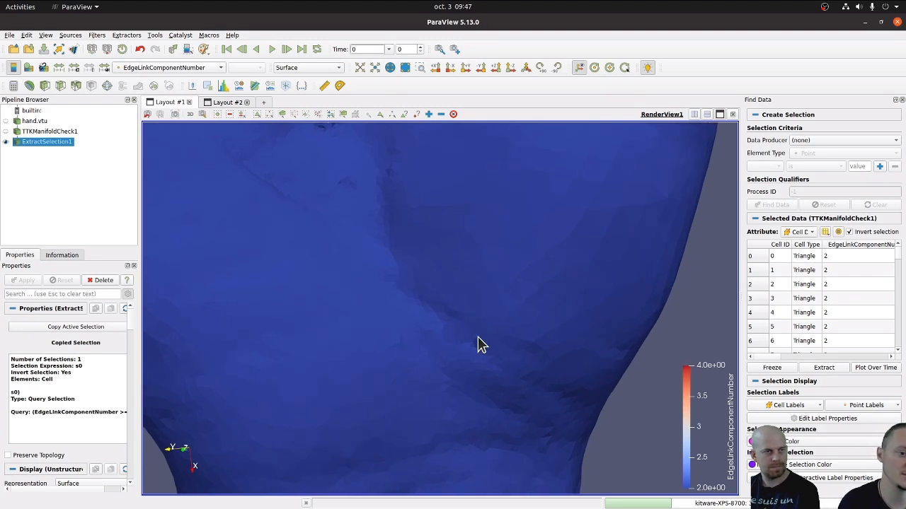
key("ctrl+space")
type("feat")
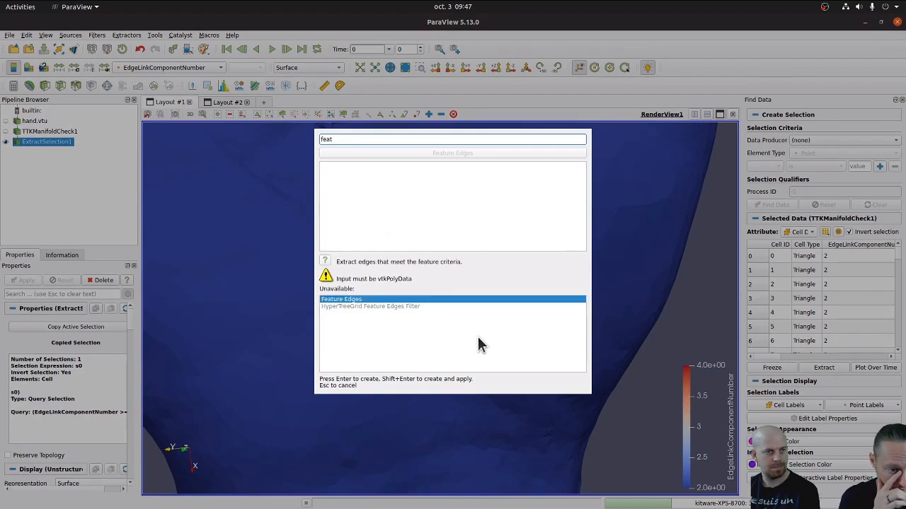
key("Escape")
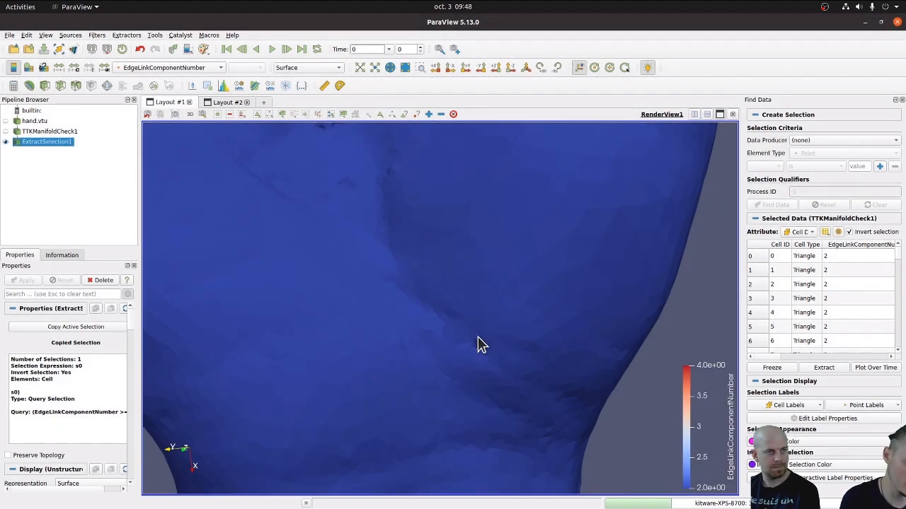
Step: Apply an Extract Surface filter with default settings to the extracted hand mesh
key("ctrl+space")
type("surf")
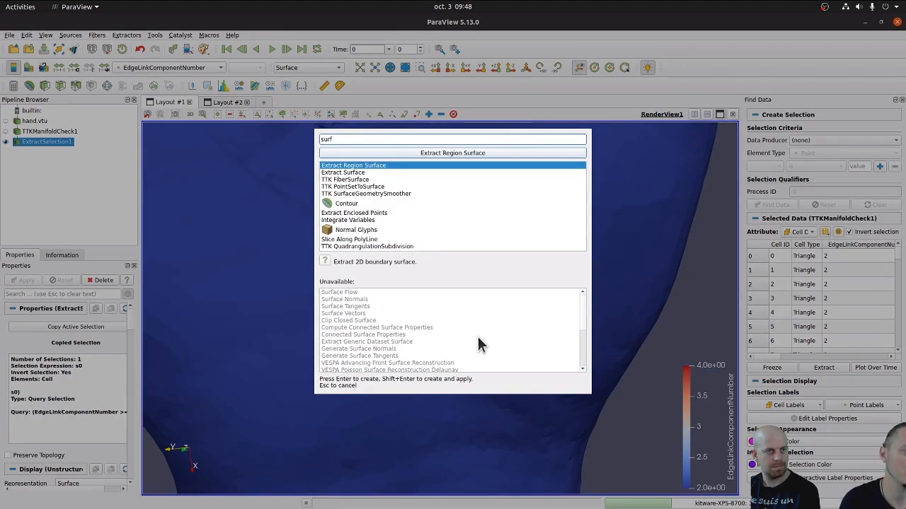
key("Down")
key("Return")
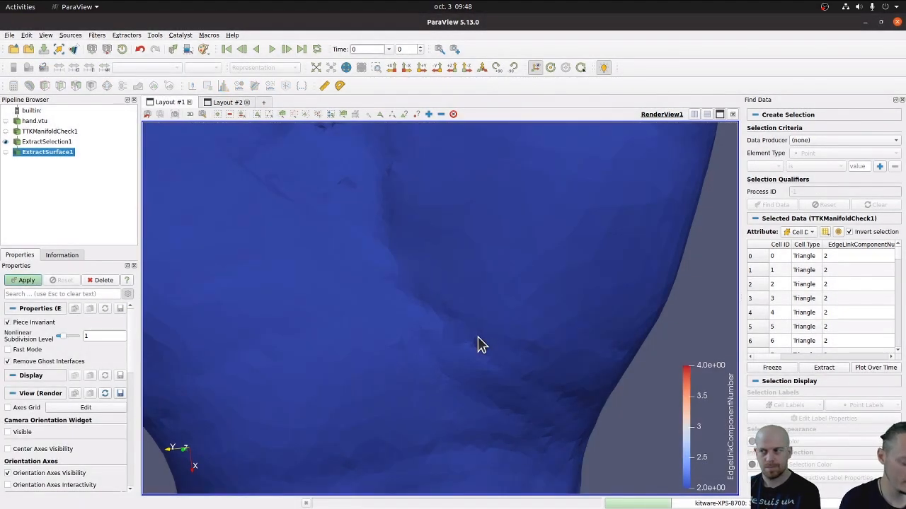
left_click(26, 281)
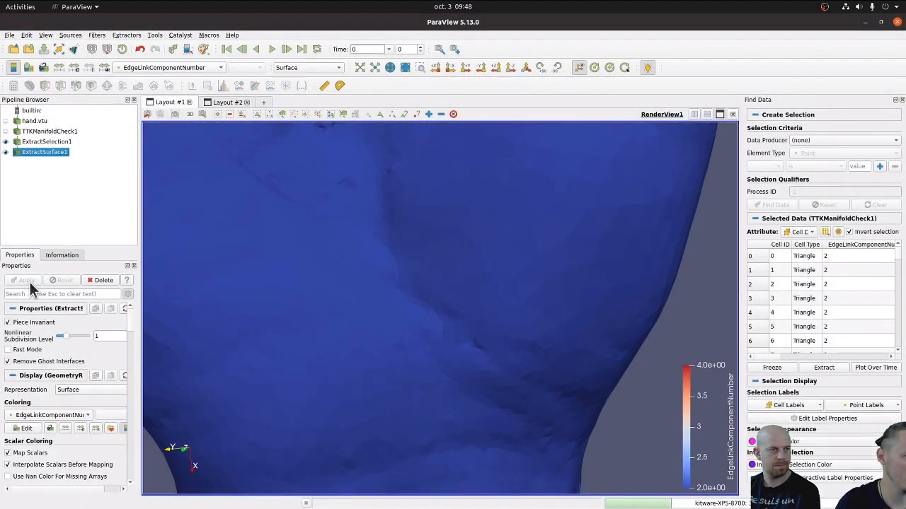
Step: Apply a Feature Edges filter to the extracted surface with only Boundary Edges enabled
key("ctrl+space")
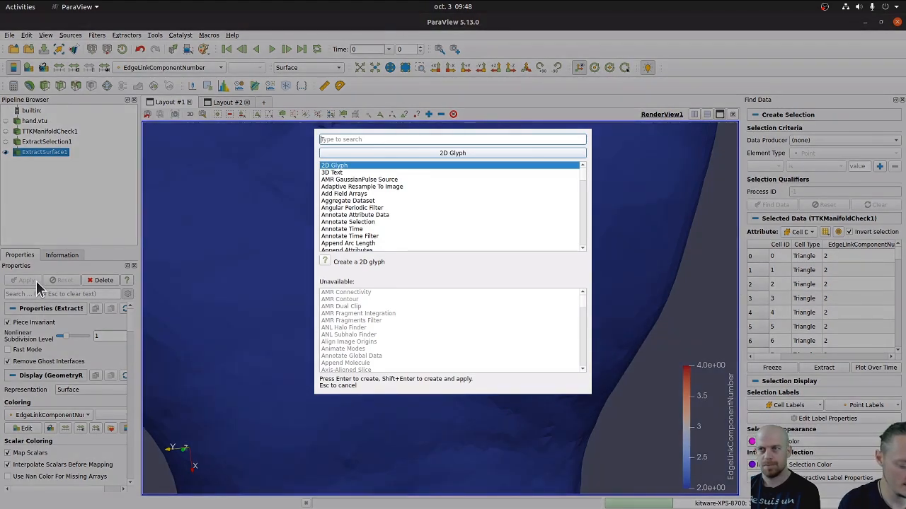
type("feat")
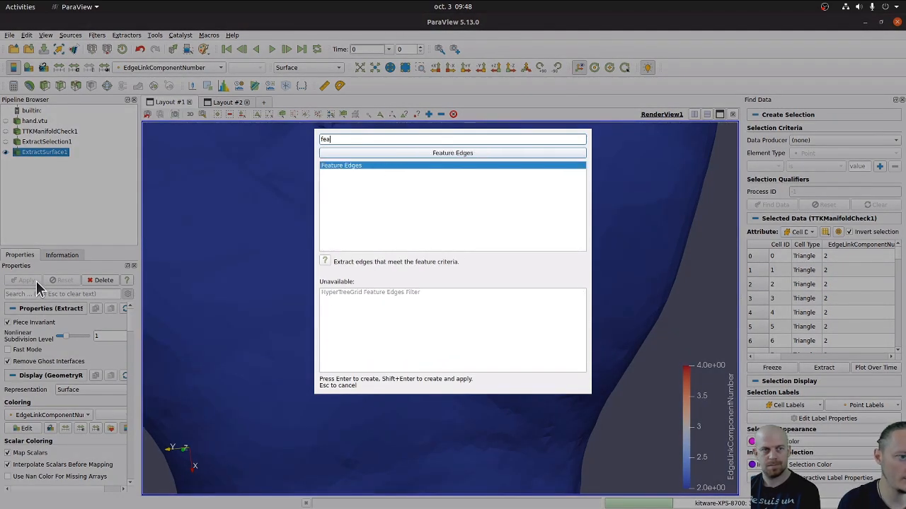
key("Return")
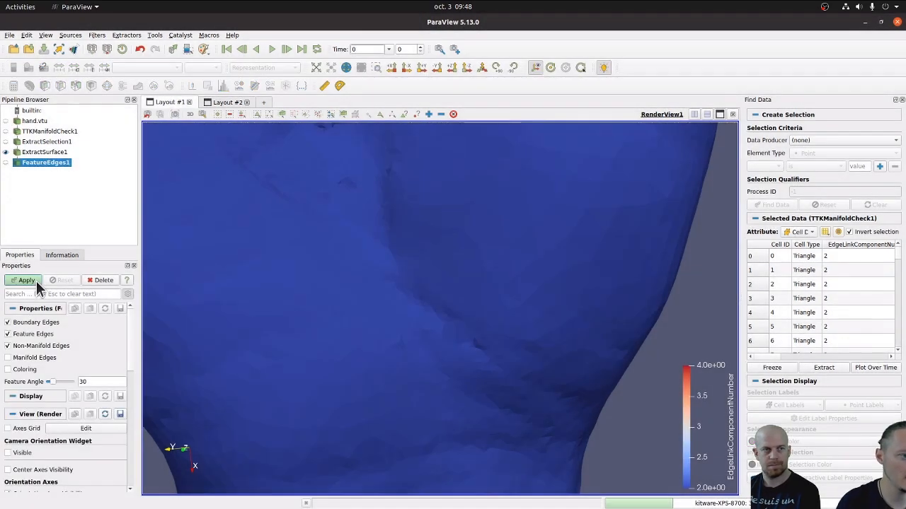
left_click(8, 334)
left_click(8, 346)
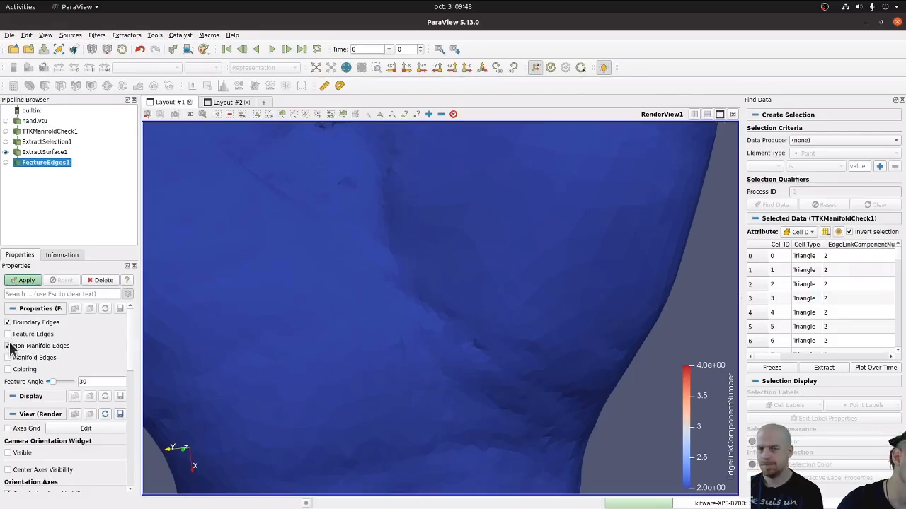
left_click(26, 281)
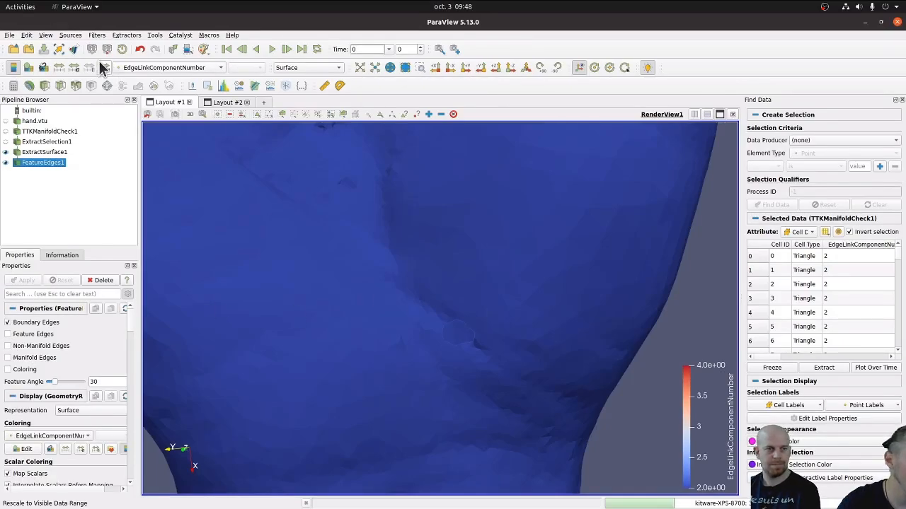
Step: Show the boundary edges in Solid Color to examine the hole outlines on the hand, and delete the Feature Edges filter
left_click(150, 68)
left_click(150, 65)
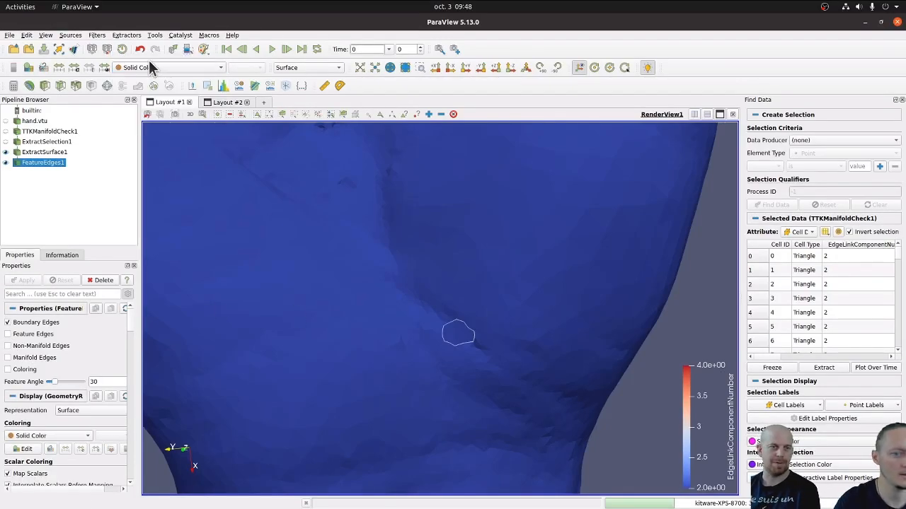
scroll(465, 352, "down", 5)
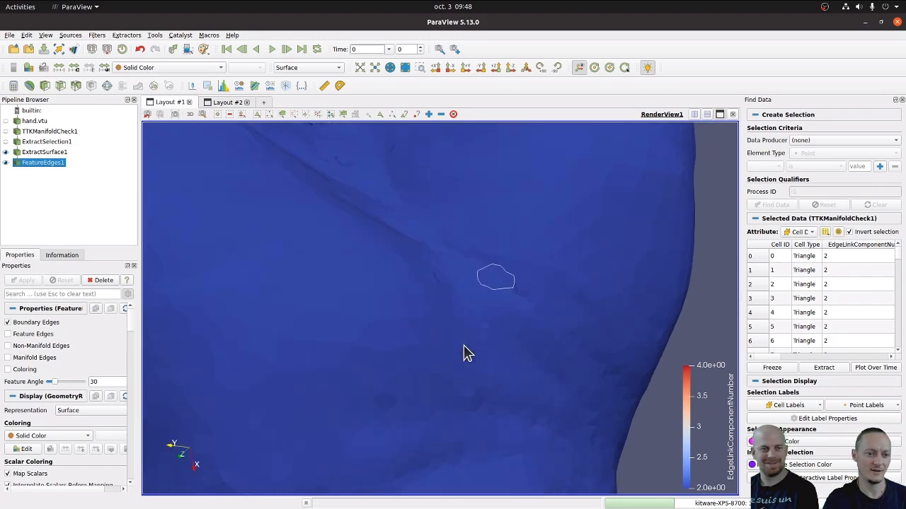
mouse_move(446, 328)
left_mouse_down()
mouse_move(502, 304)
mouse_move(523, 277)
mouse_move(457, 319)
mouse_move(462, 290)
mouse_move(427, 365)
mouse_move(455, 337)
mouse_move(439, 345)
mouse_move(446, 312)
left_mouse_up()
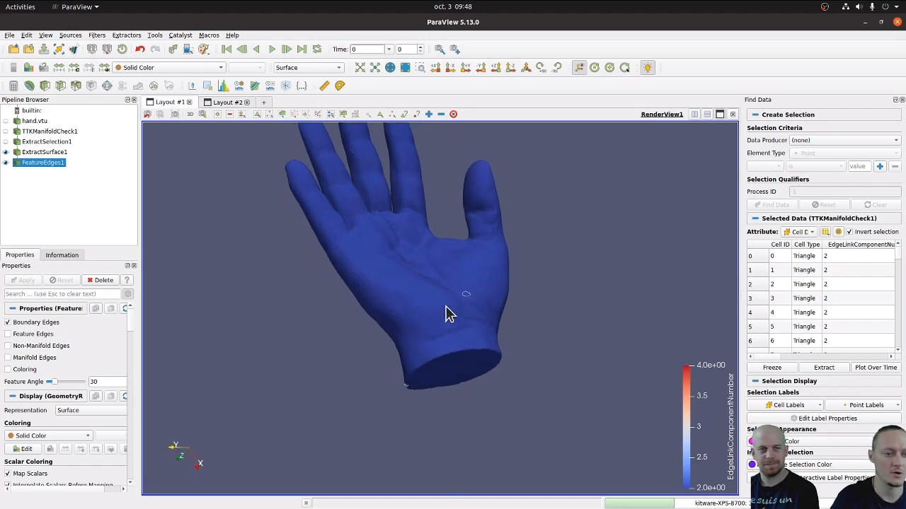
left_click(101, 282)
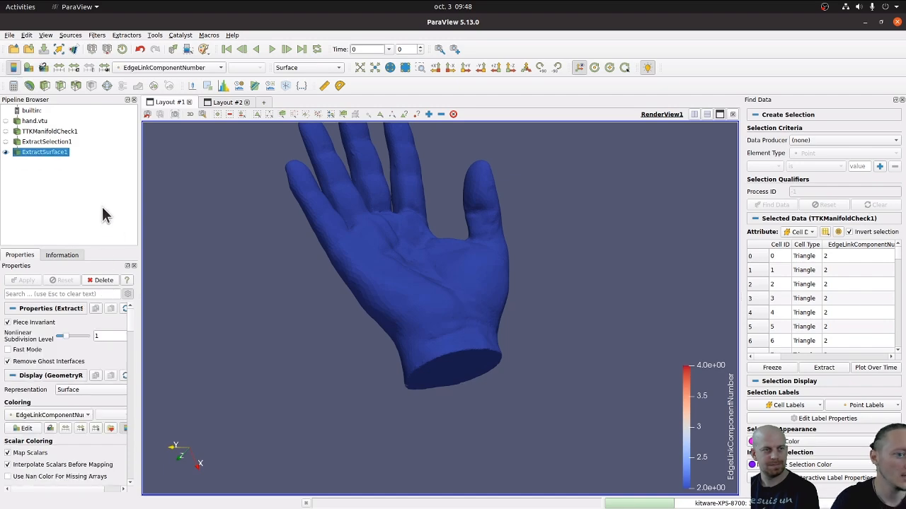
Step: Run a VESPA Mesh Checker filter on the extracted hand surface with Check Watertight enabled and Check Intersect disabled
left_click_drag(431, 267, 467, 314)
scroll(460, 319, "up", 5)
scroll(451, 316, "down", 4)
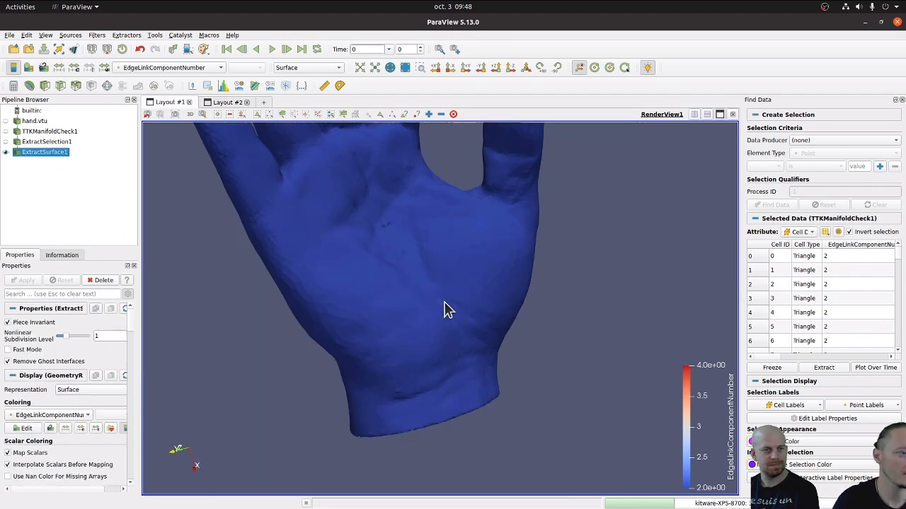
left_click_drag(436, 280, 386, 322)
scroll(402, 322, "down", 5)
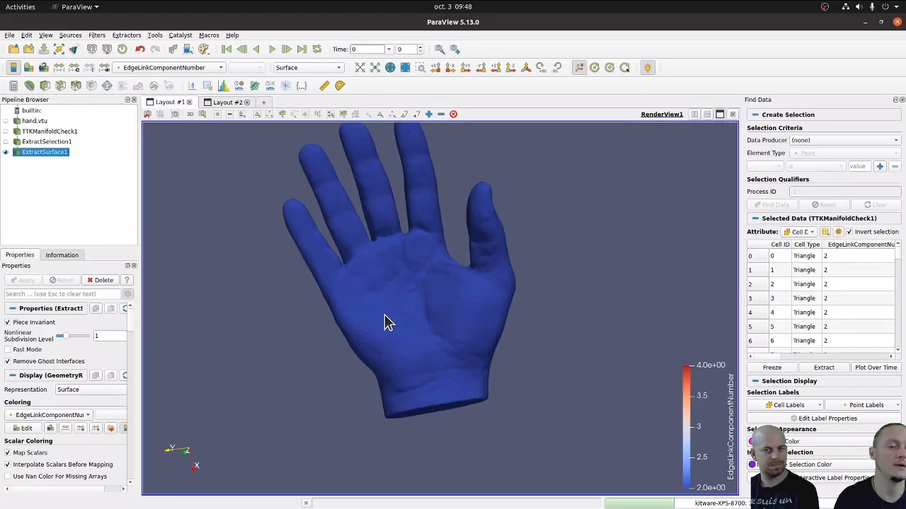
key("ctrl+space")
type("v")
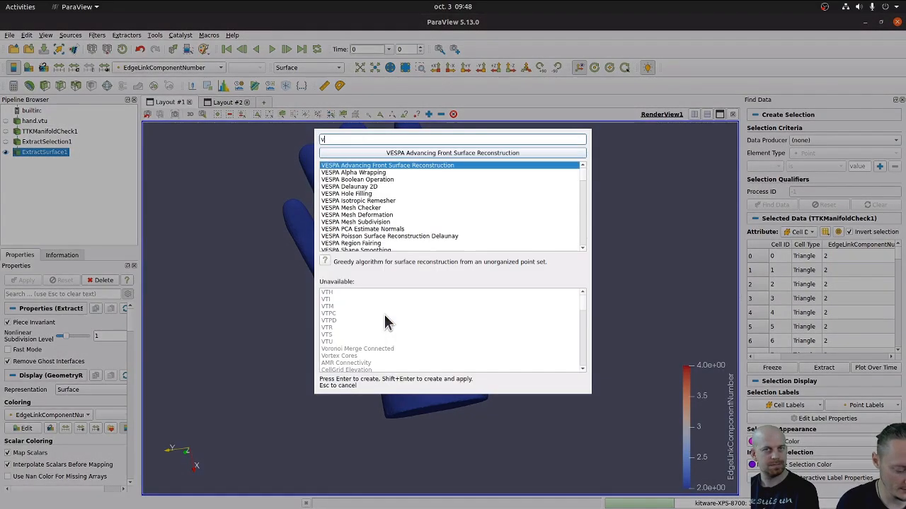
type("espa mes")
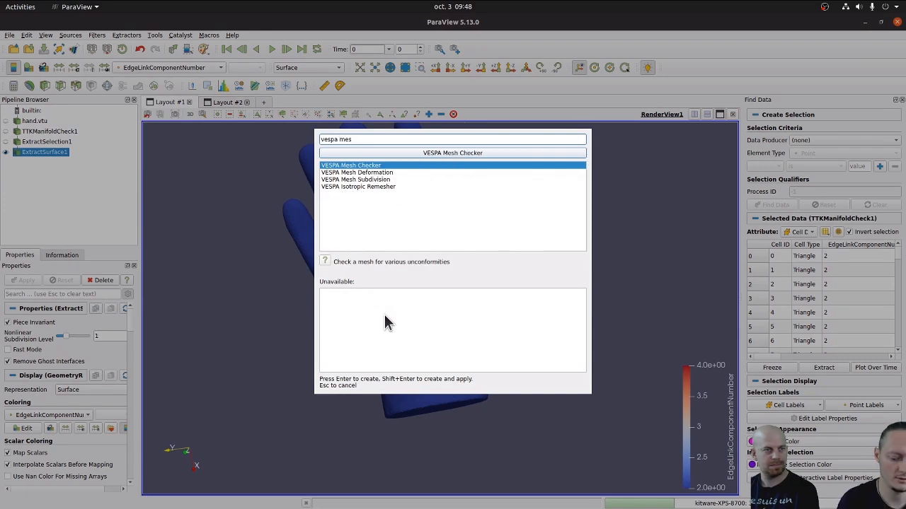
key("Return")
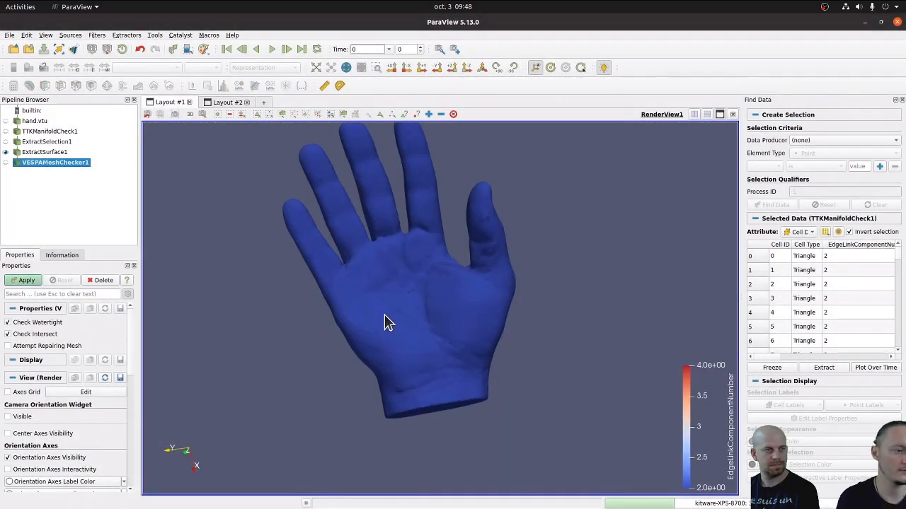
left_click(8, 334)
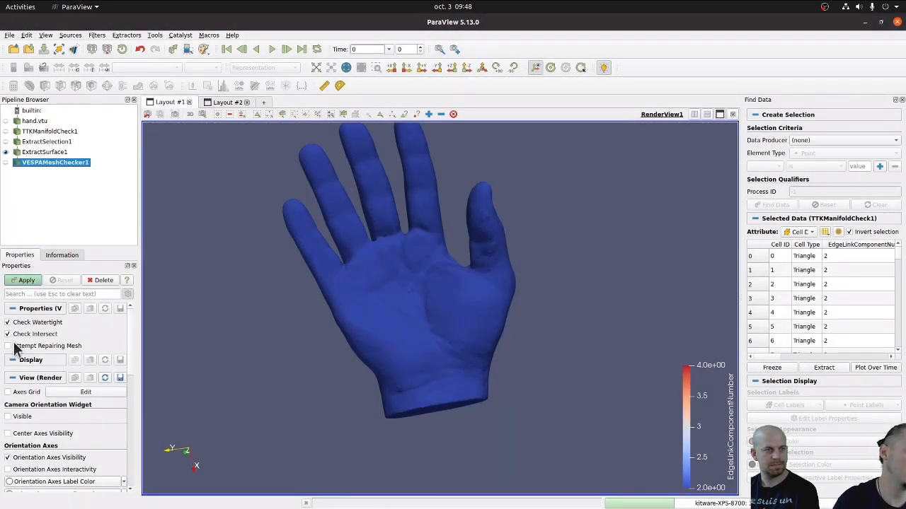
left_click(8, 334)
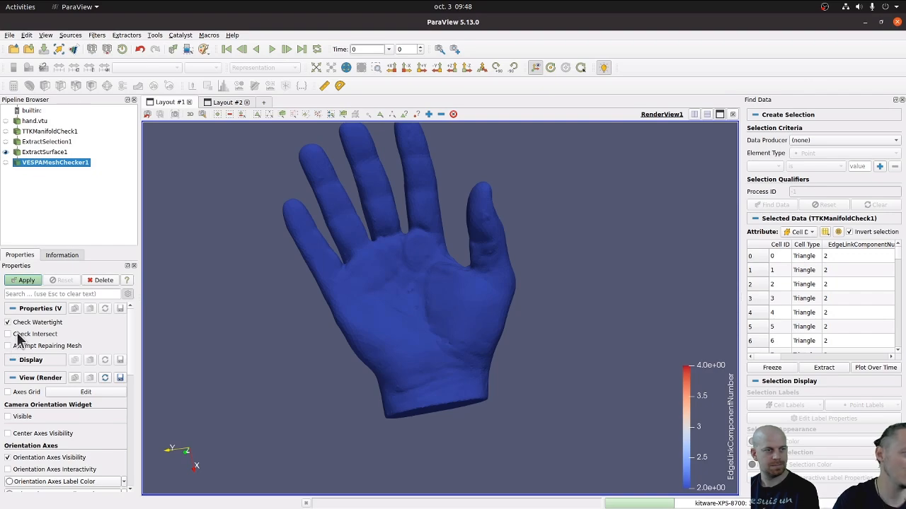
left_click(26, 281)
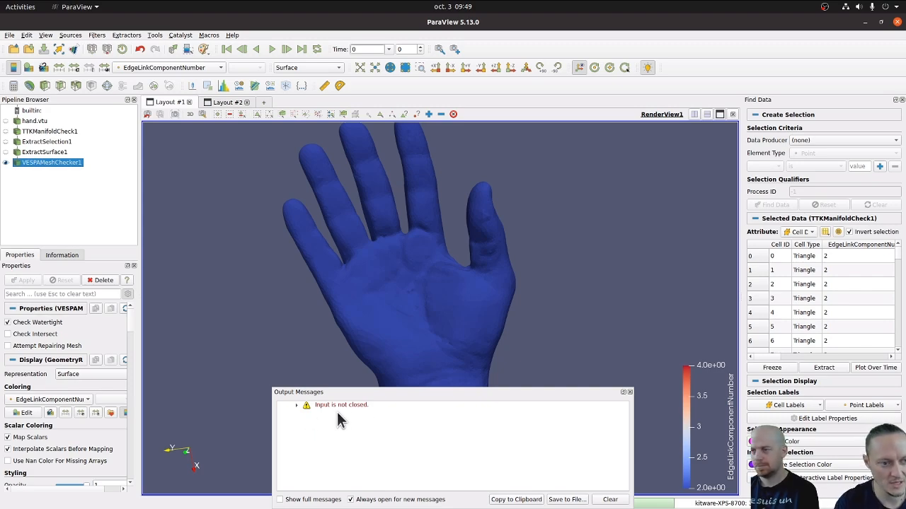
left_click(629, 392)
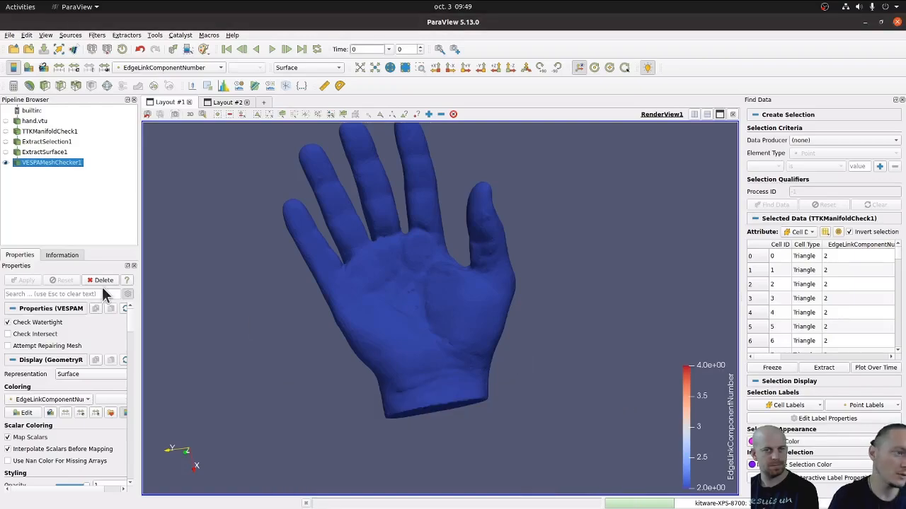
Step: Enable Attempt Repairing Mesh on the mesh checker and apply the filter again
left_click_drag(319, 312, 376, 312)
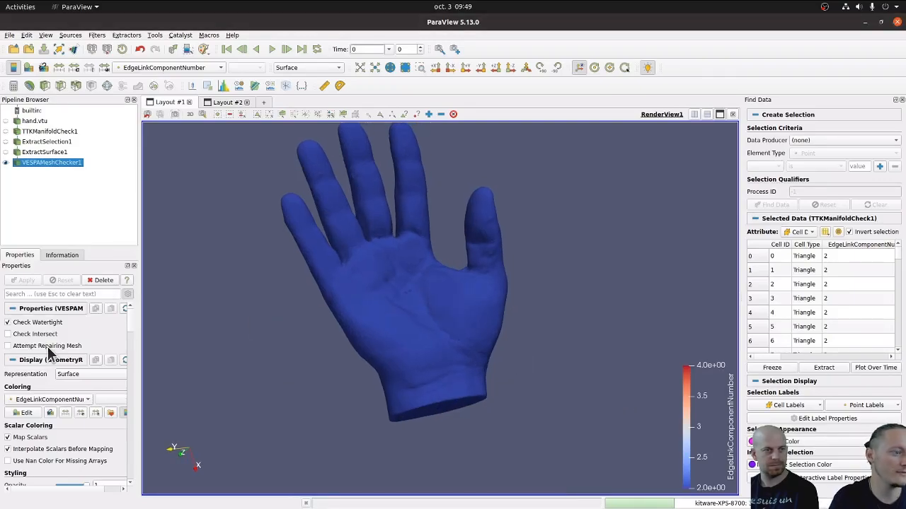
left_click(8, 346)
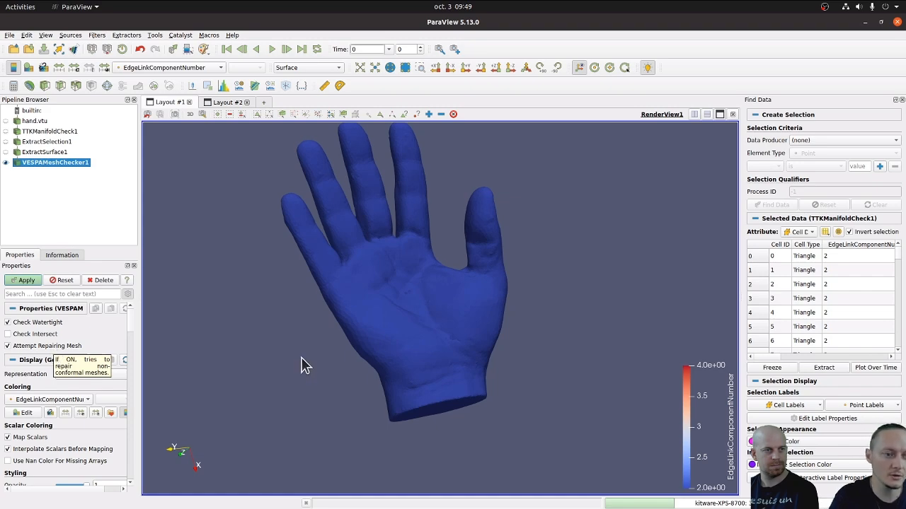
left_click_drag(301, 358, 279, 363)
left_click(26, 281)
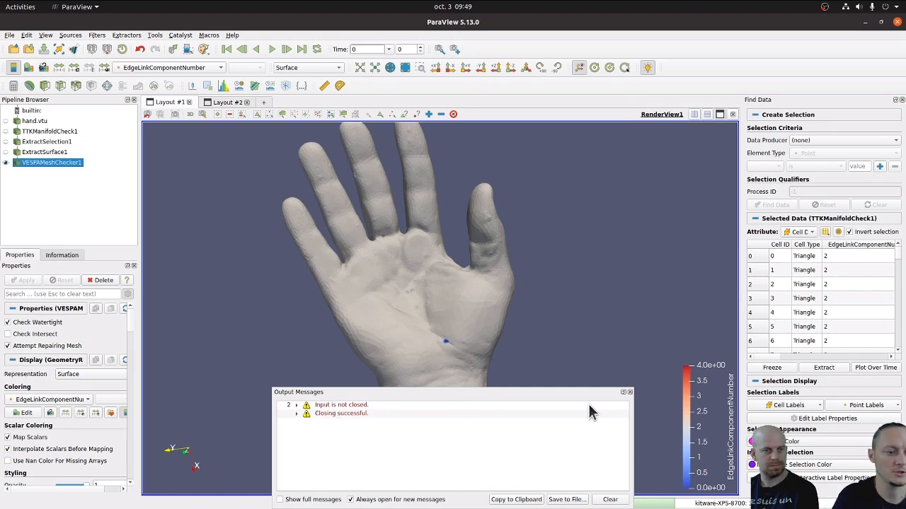
left_click(630, 392)
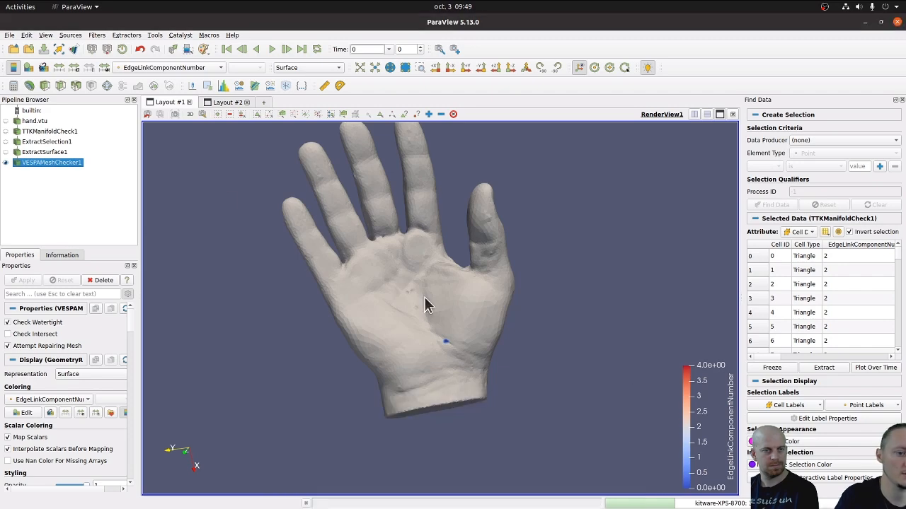
Step: Show the repaired hand in Solid Color to examine the filled hole near the wrist, and delete the VESPA Mesh Checker filter
left_click(147, 67)
left_click(152, 56)
left_click_drag(409, 308, 413, 325)
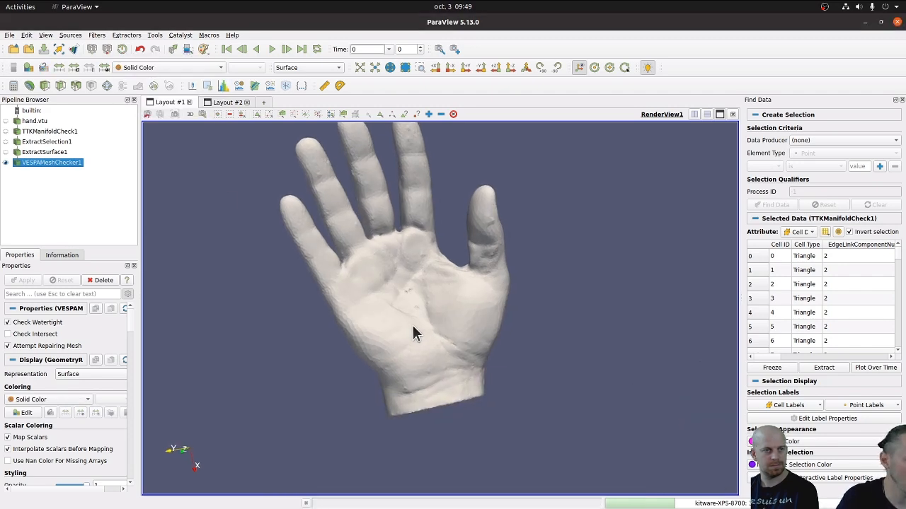
right_click_drag(443, 350, 439, 496)
middle_click_drag(432, 401, 404, 212)
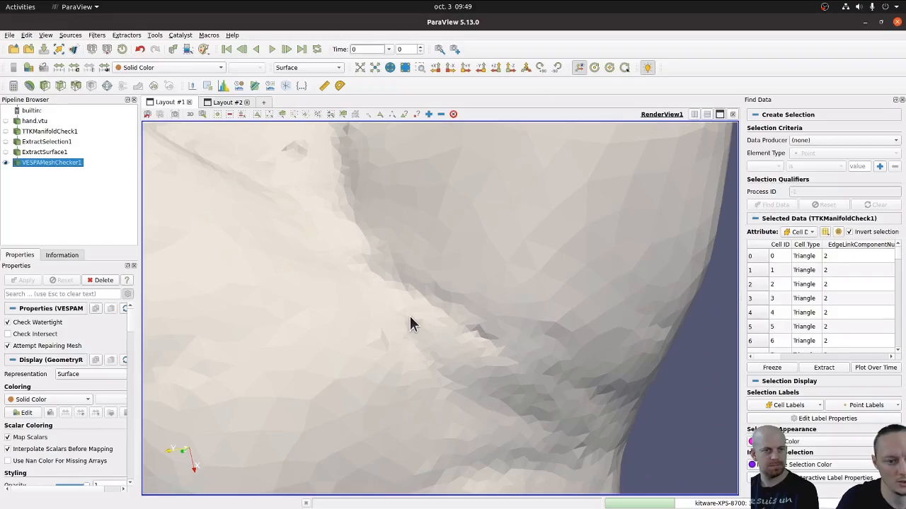
left_click(102, 281)
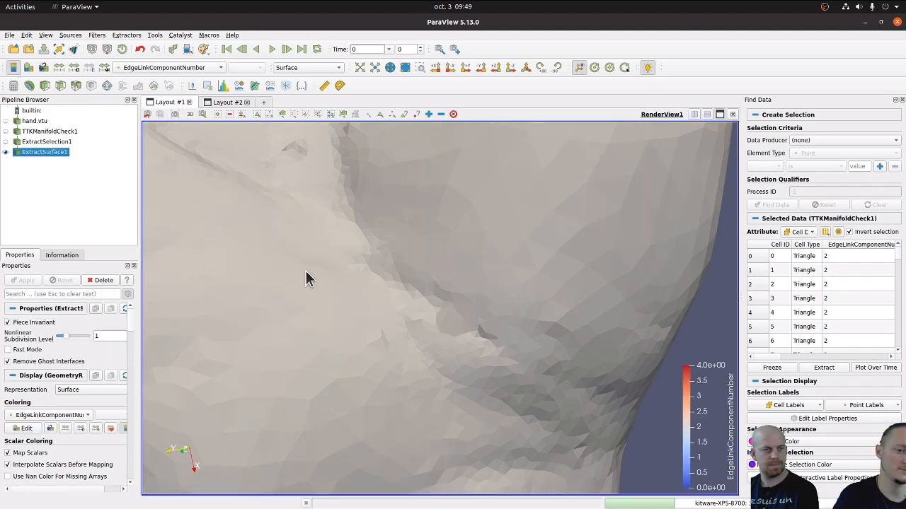
Step: Apply a VESPA Hole Filling filter with default settings to the extracted hand surface
scroll(306, 271, "down", 10)
scroll(350, 273, "up", 3)
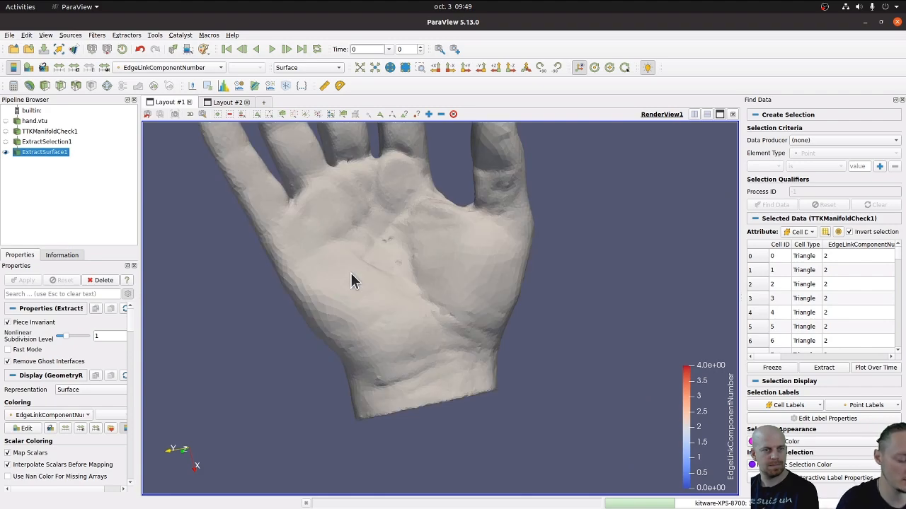
key("ctrl+space")
type("vespa")
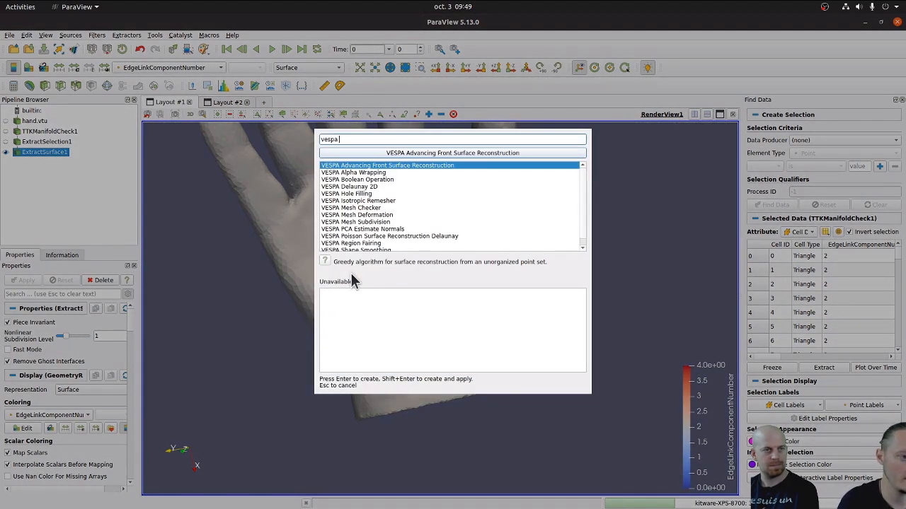
type(" hol")
key("Return")
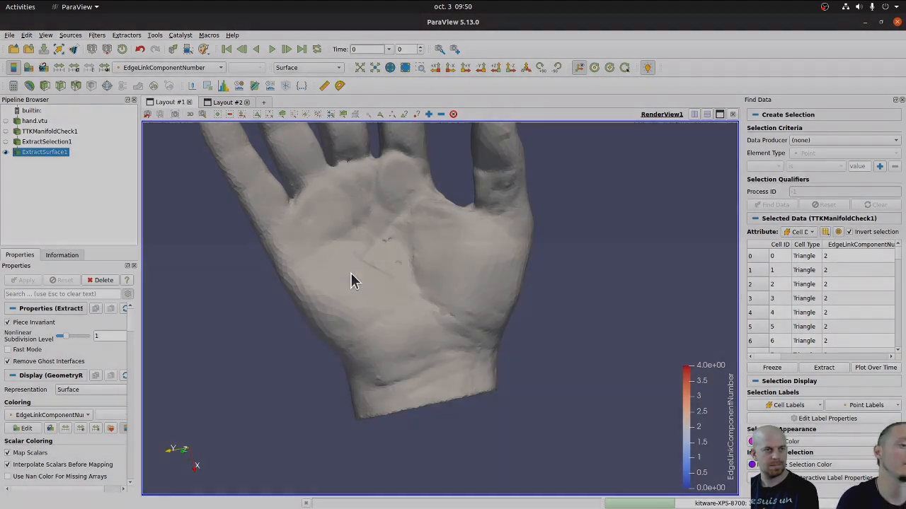
left_click_drag(378, 250, 393, 244)
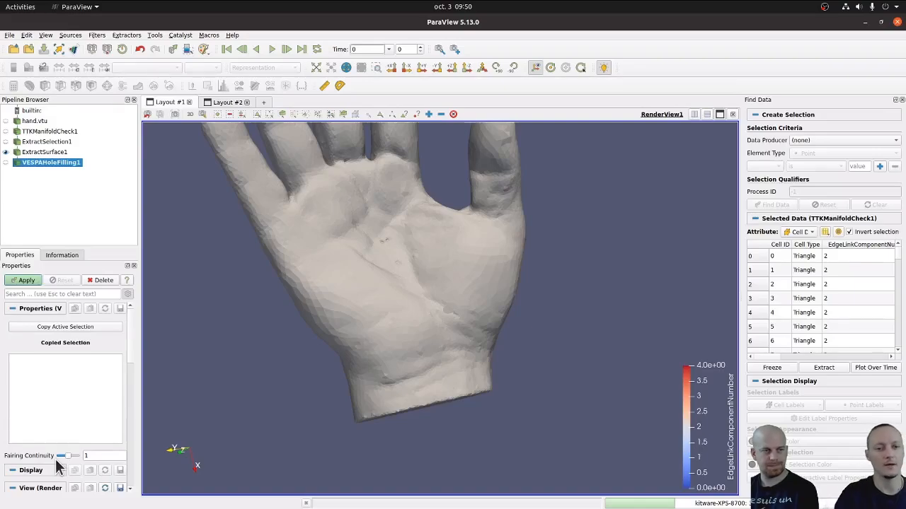
left_click(28, 279)
left_click_drag(420, 314, 418, 324)
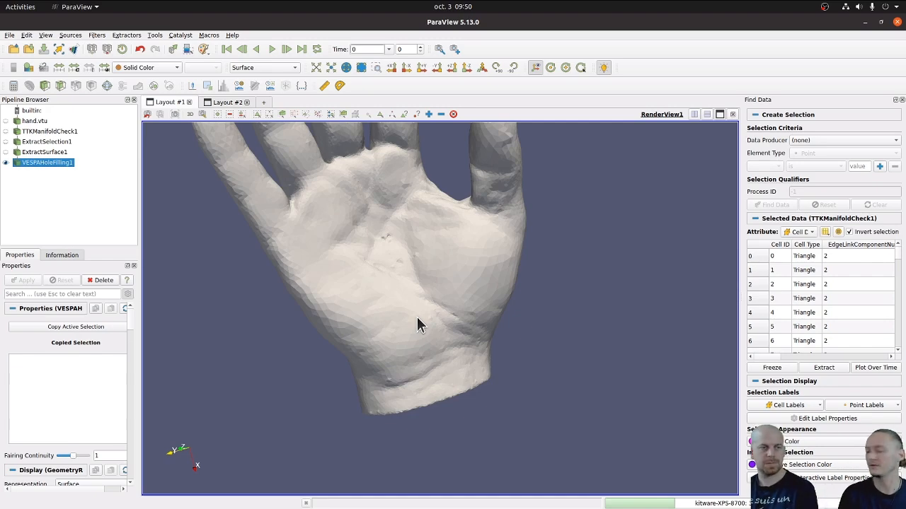
Step: Set the hole filling's Fairing Continuity to 2 and reapply the filter
left_click_drag(412, 332, 388, 346)
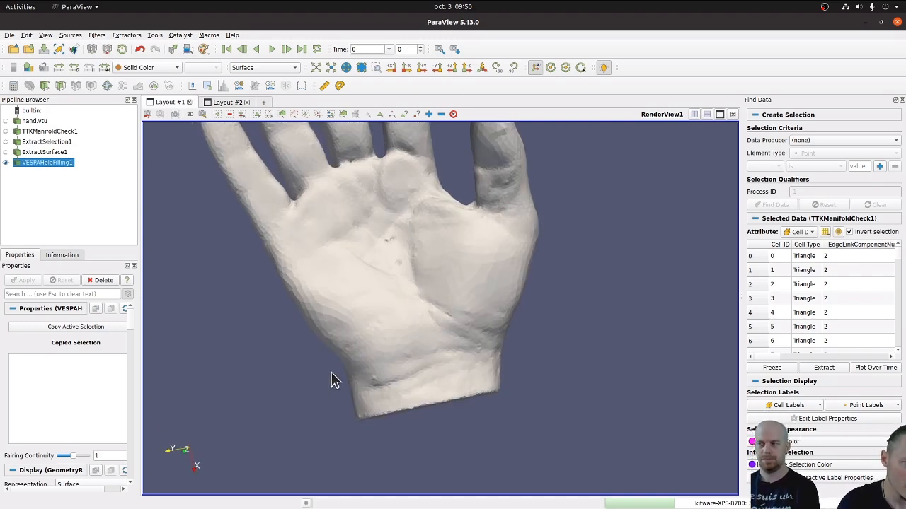
left_click_drag(330, 372, 394, 310)
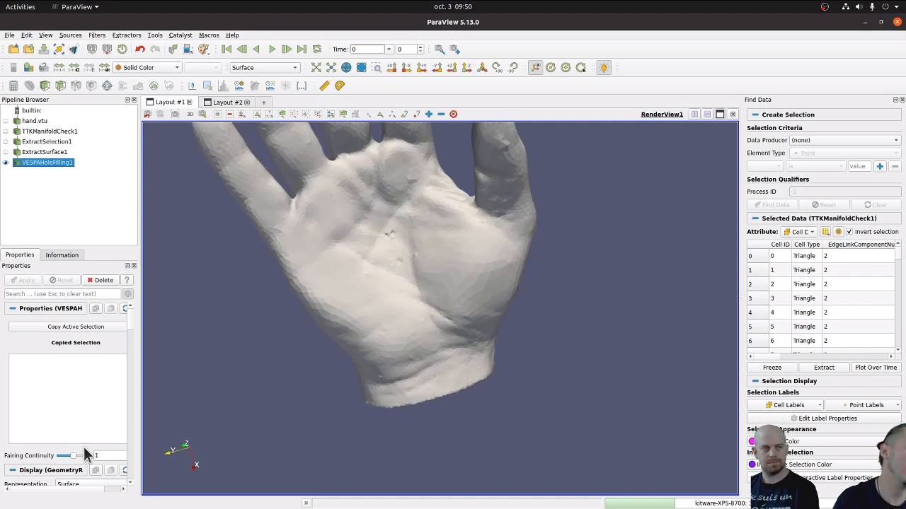
left_click_drag(76, 462, 86, 460)
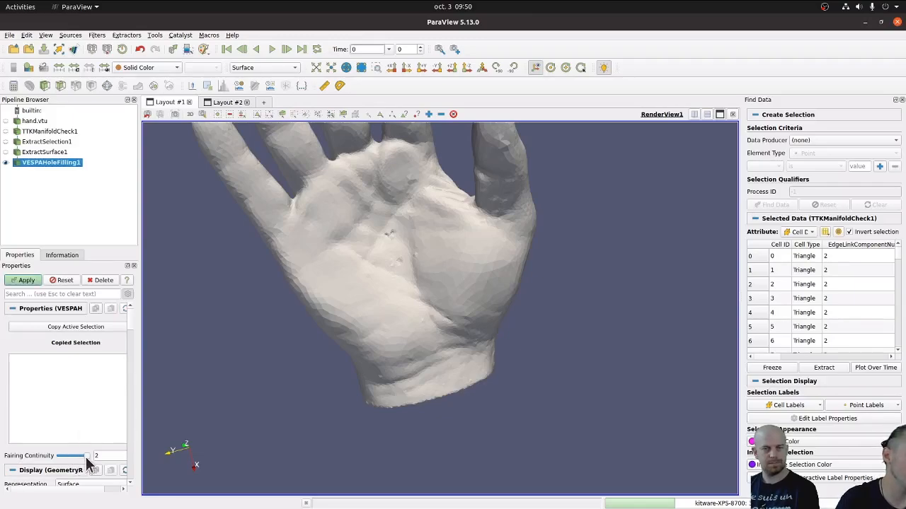
left_click(31, 281)
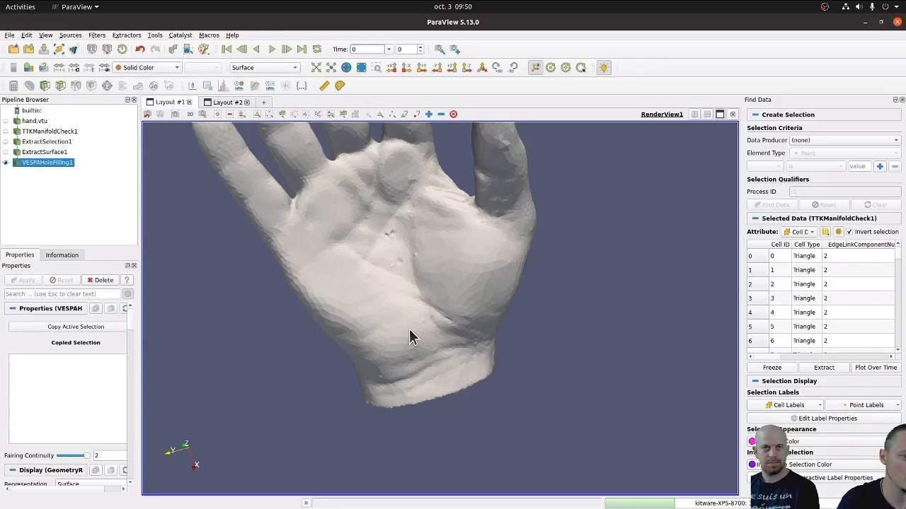
Step: Examine the hole-filled hand from several angles, checking the palm and the closed wrist opening
left_click_drag(410, 329, 421, 316)
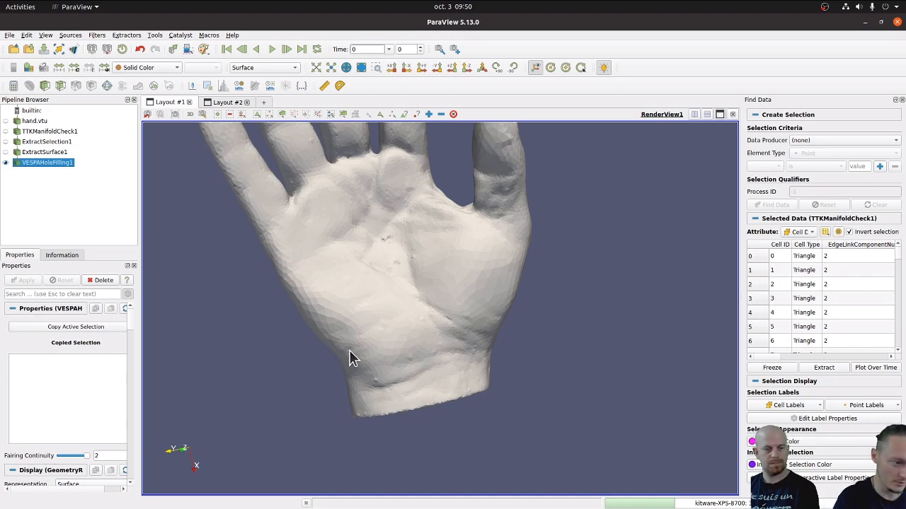
left_click_drag(385, 340, 382, 325)
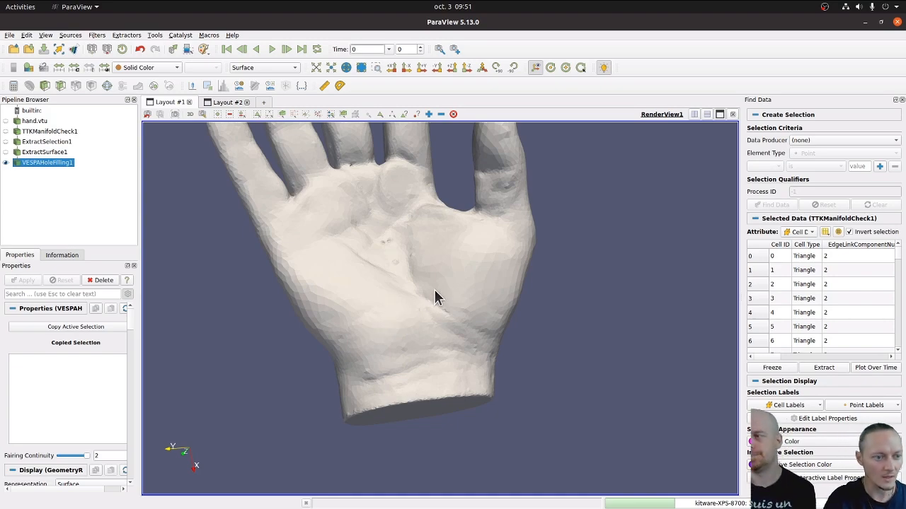
left_click_drag(412, 259, 362, 266)
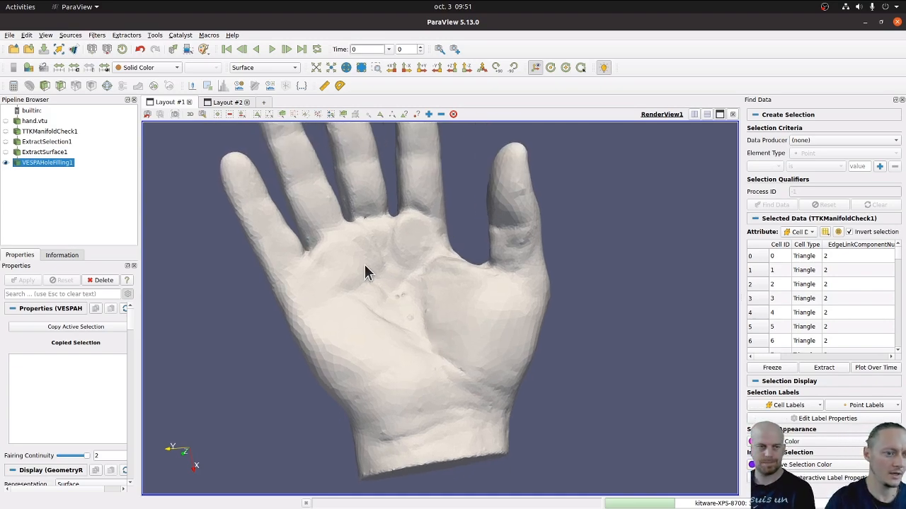
scroll(390, 273, "down", 5)
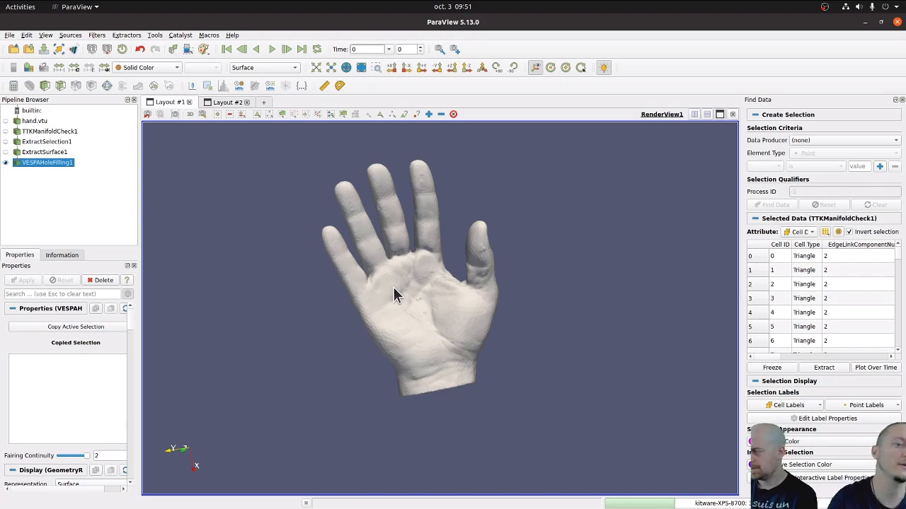
left_click_drag(393, 287, 394, 289)
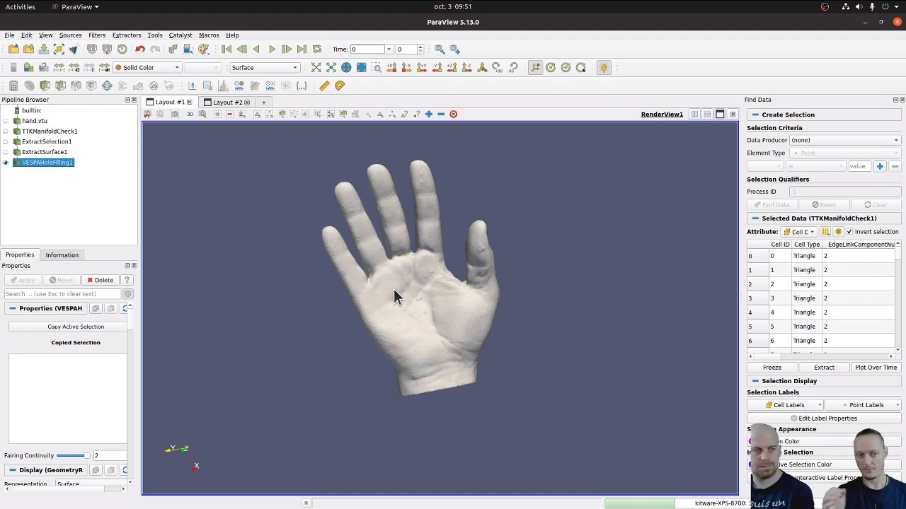
left_click_drag(393, 289, 411, 309)
right_click_drag(411, 309, 410, 208)
scroll(408, 199, "down", 3)
left_click_drag(400, 225, 395, 198)
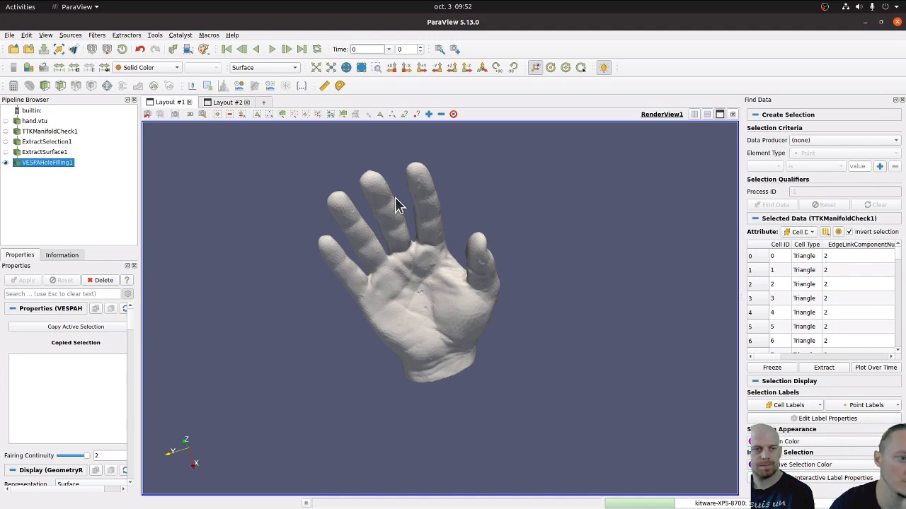
Step: Select a surface cell at the tip of the middle finger and grow the selection into a patch over the fingertip
left_click_drag(394, 198, 427, 186)
middle_click_drag(428, 208, 439, 285)
scroll(437, 286, "up", 10)
left_click_drag(387, 235, 428, 348)
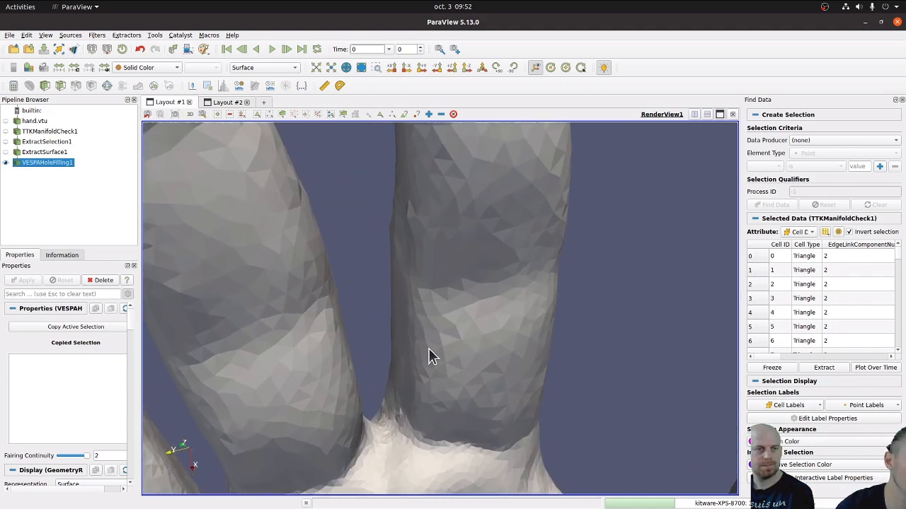
scroll(428, 349, "down", 10)
left_click_drag(356, 315, 358, 321)
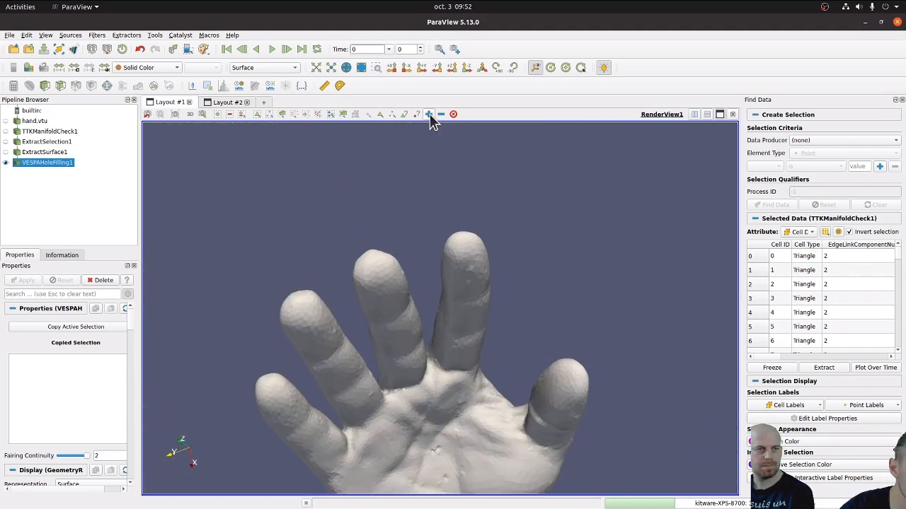
left_click(380, 116)
left_click(368, 261)
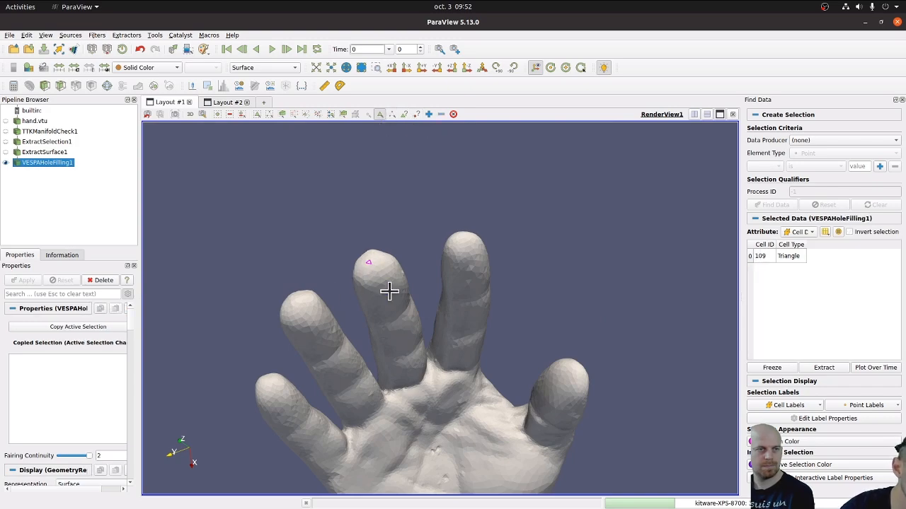
left_click(429, 114)
left_click(429, 114)
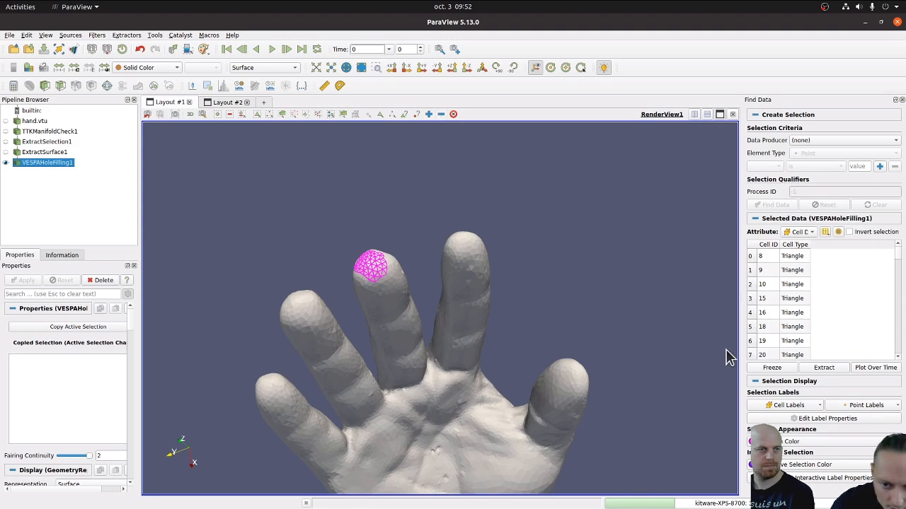
Step: Invert the fingertip selection and extract the rest of the hand, leaving a hole at the middle finger's tip
left_click(849, 232)
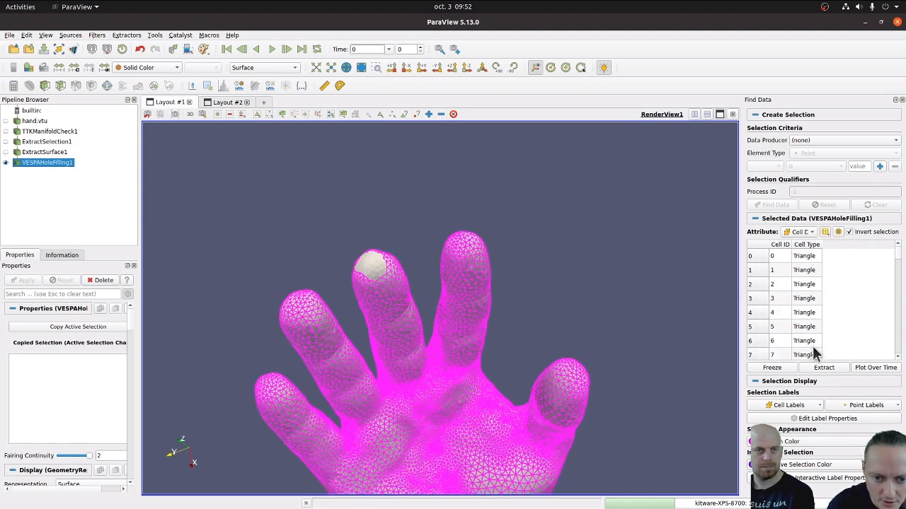
left_click(821, 367)
left_click(21, 280)
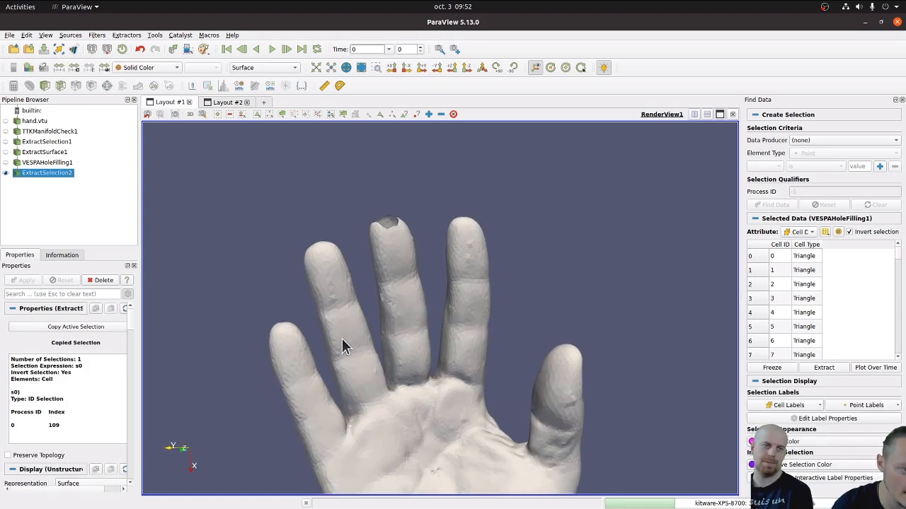
scroll(342, 338, "down", 5)
mouse_move(401, 360)
left_mouse_down()
mouse_move(415, 276)
mouse_move(413, 355)
mouse_move(398, 349)
left_mouse_up()
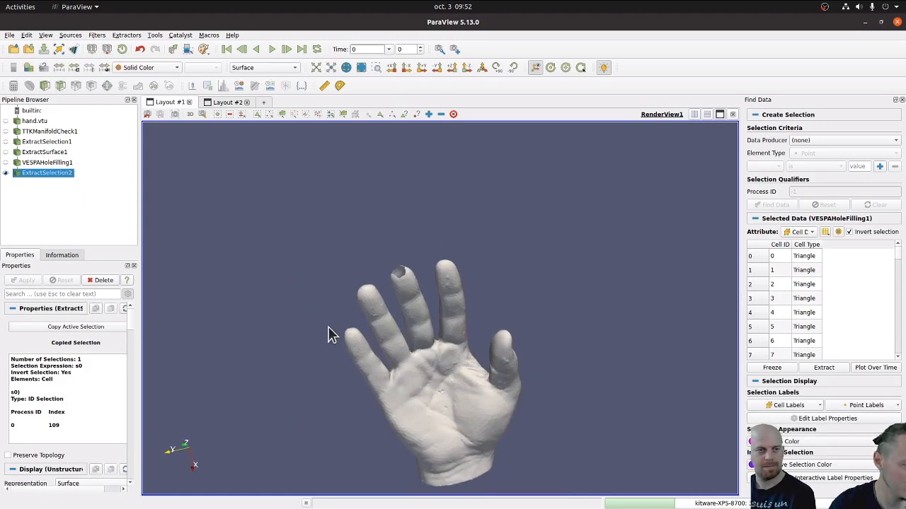
Step: Check the extracted selection's data type and convert it to a polygonal mesh with an Extract Surface filter
left_click(70, 256)
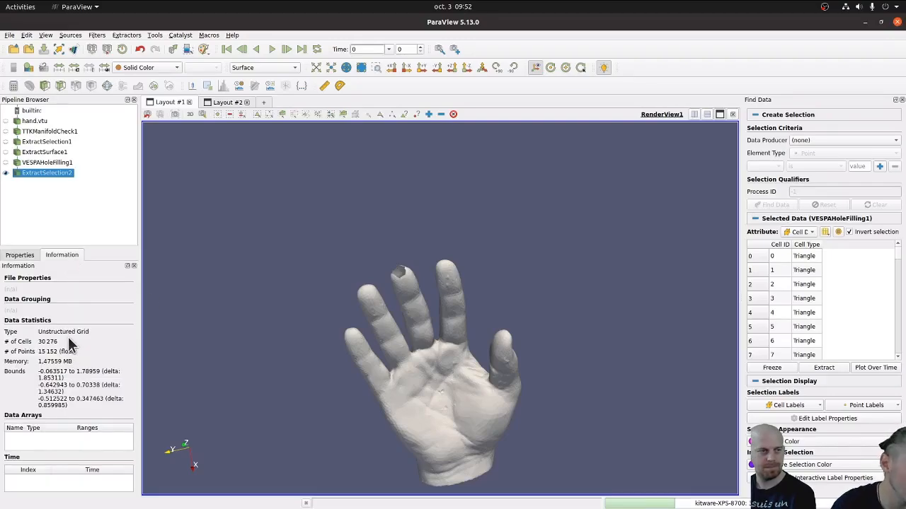
key("ctrl+space")
type("surf")
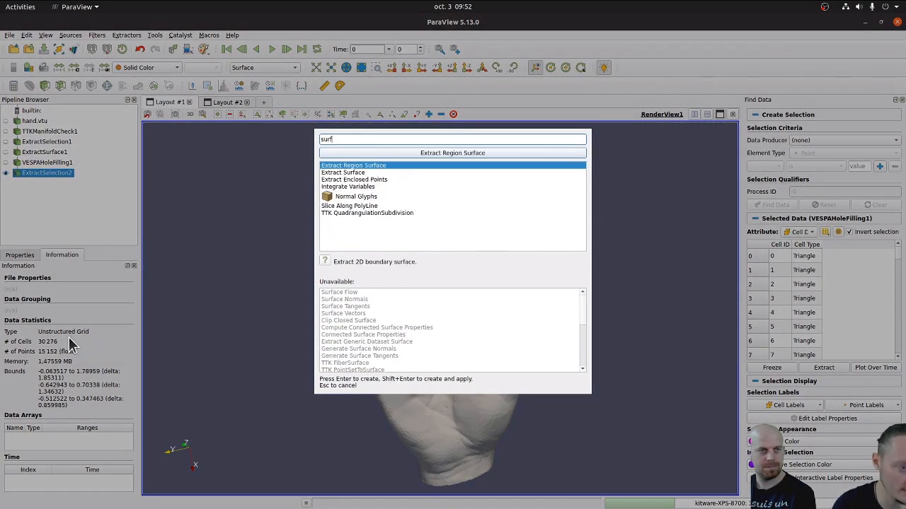
key("Down")
key("Return")
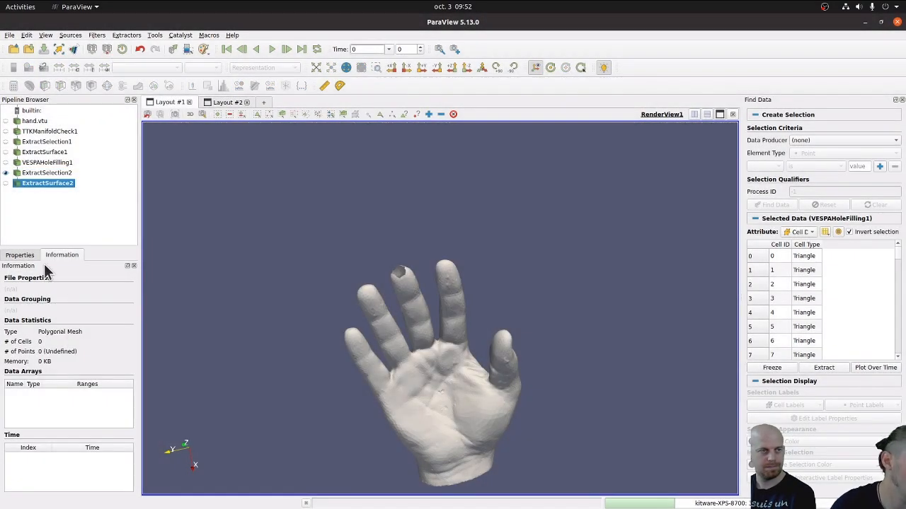
left_click(20, 255)
left_click(32, 279)
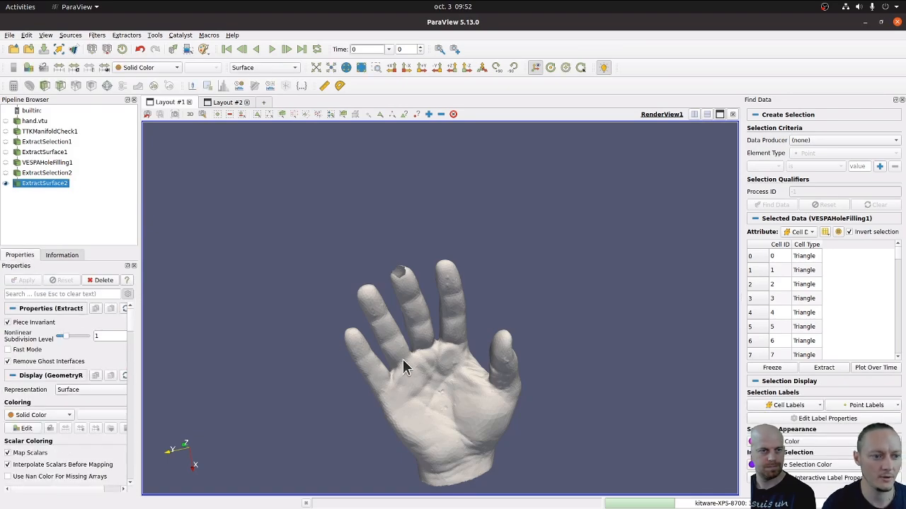
left_click_drag(364, 315, 382, 309)
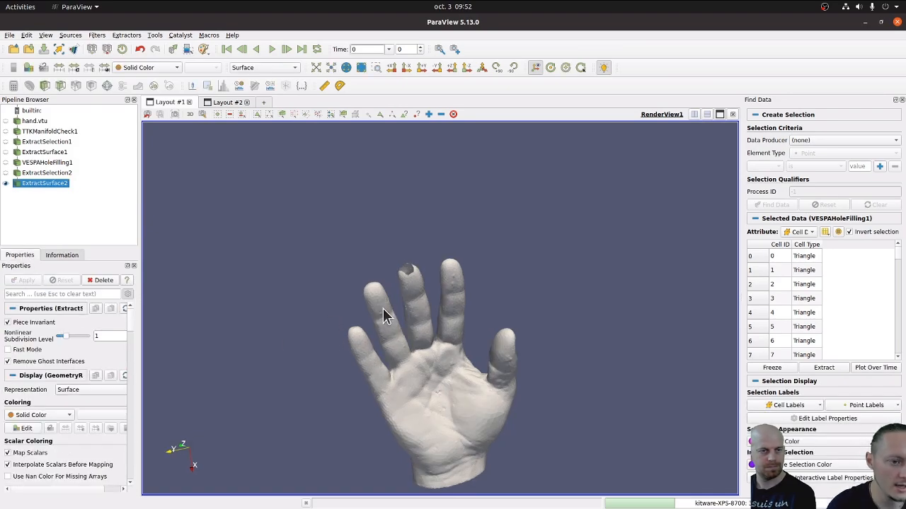
Step: Apply a VESPA Hole Filling filter with Fairing Continuity 0 to the new surface and inspect the filled fingertip
key("ctrl+space")
type("hol")
key("Return")
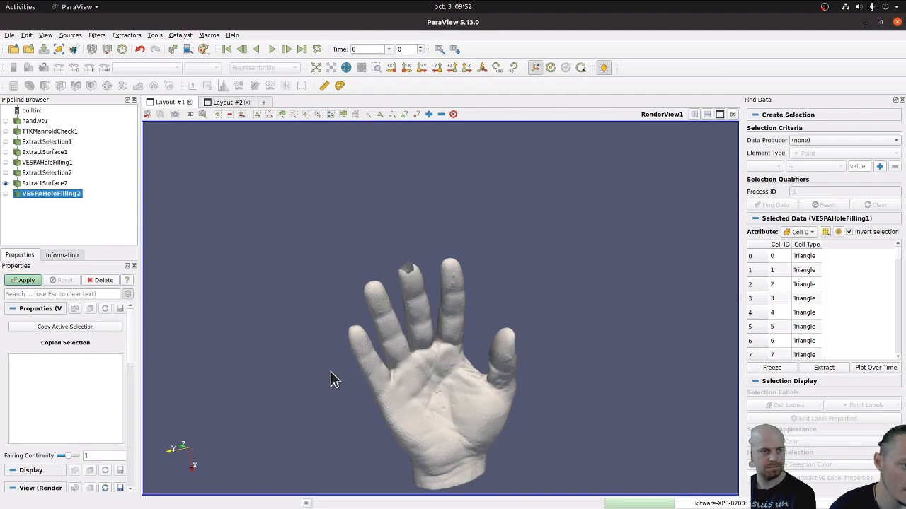
left_click_drag(64, 457, 58, 457)
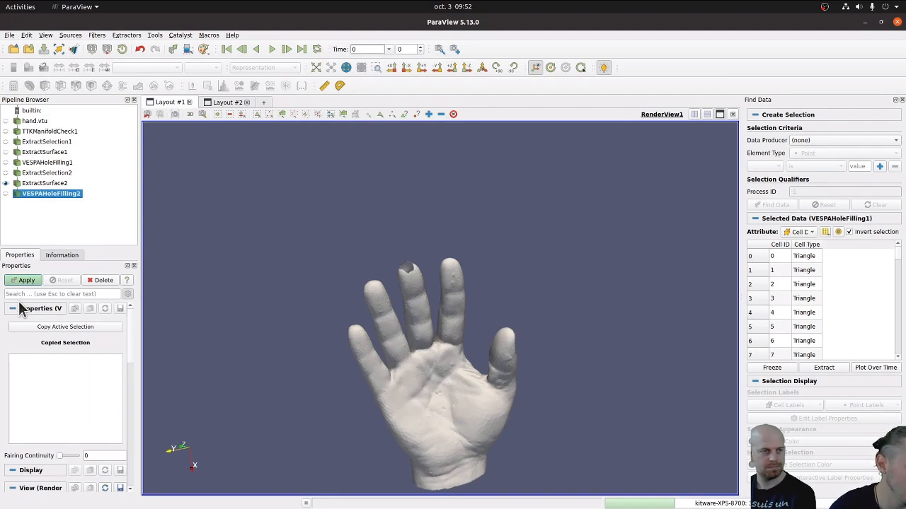
left_click(26, 280)
scroll(433, 287, "up", 3)
scroll(431, 281, "up", 7)
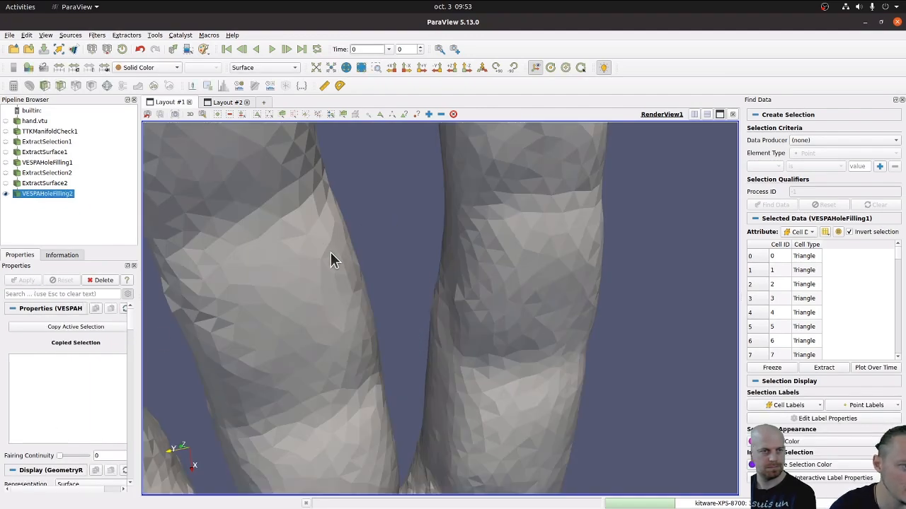
middle_click_drag(330, 252, 479, 410)
scroll(416, 245, "down", 7)
left_click_drag(438, 322, 338, 289)
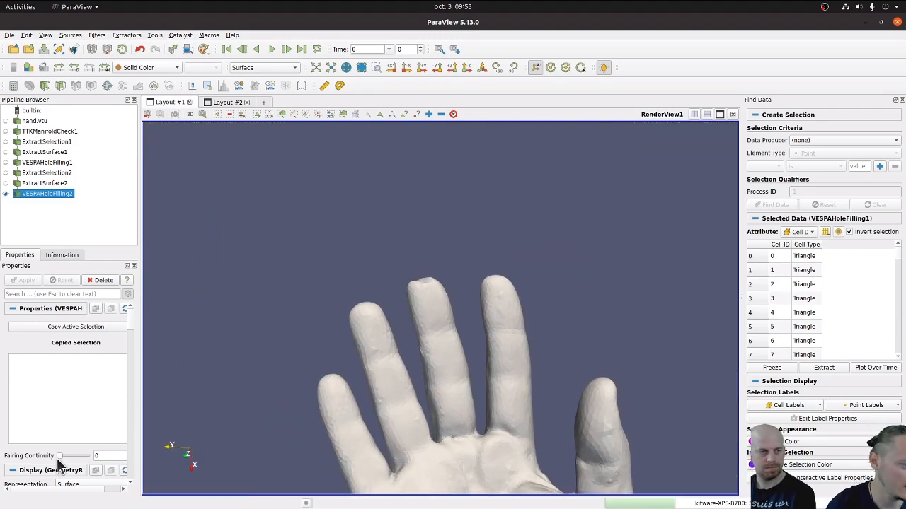
Step: Set the second hole filling's Fairing Continuity to 2, reapply it and check the rebuilt fingertip
left_click_drag(60, 456, 85, 457)
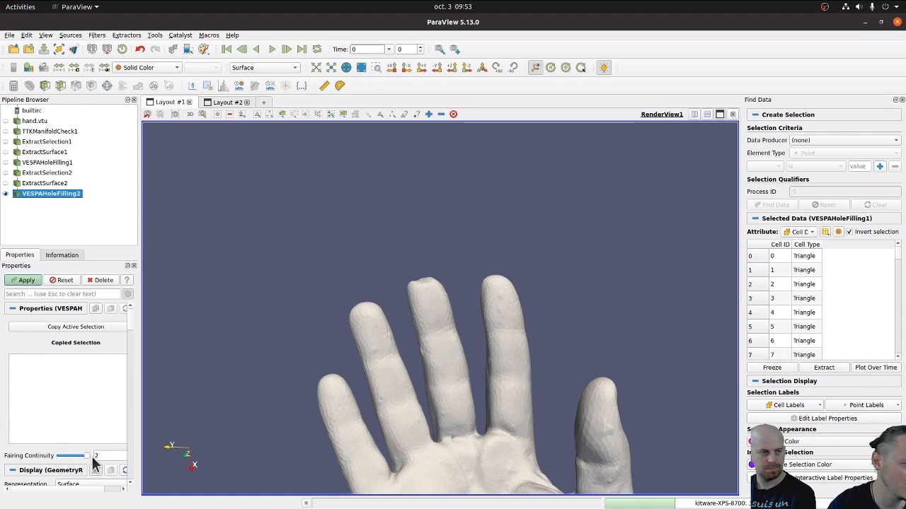
left_click(29, 281)
left_click_drag(386, 302, 400, 312)
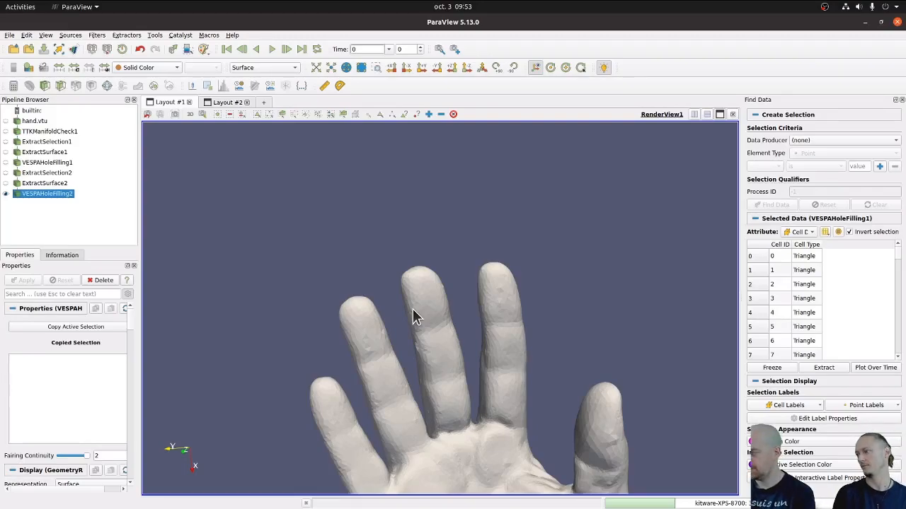
middle_click_drag(437, 368, 424, 309)
scroll(424, 326, "down", 3)
middle_click_drag(441, 402, 428, 374)
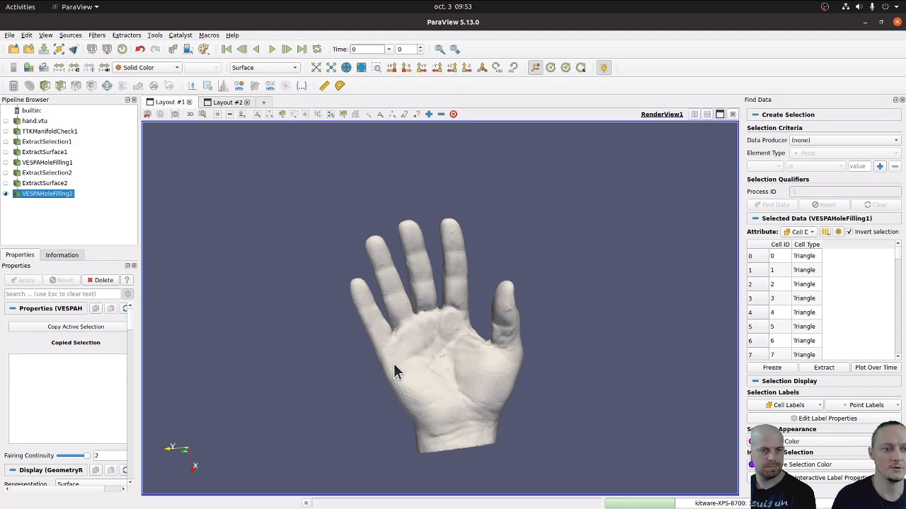
Step: Apply a VESPA Isotropic Remesher with Target Length 0.1 to the hole-filled hand
key("ctrl+space")
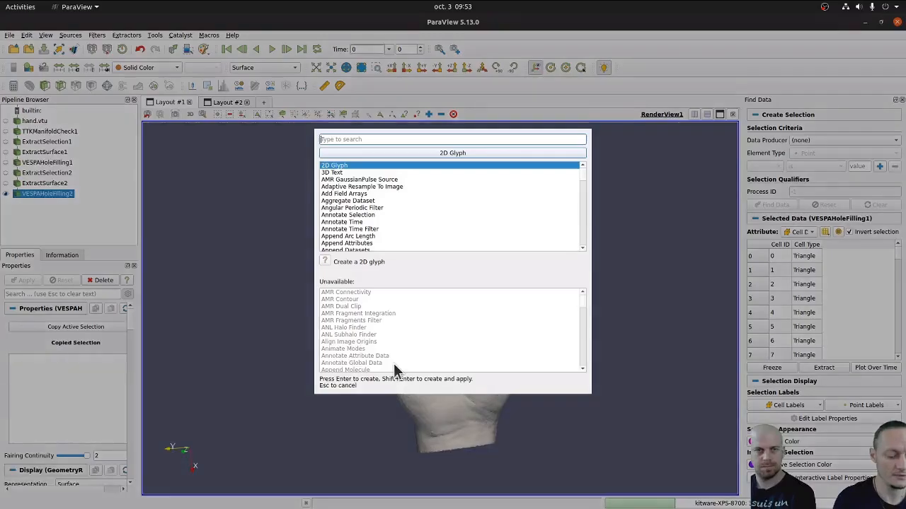
type("iso")
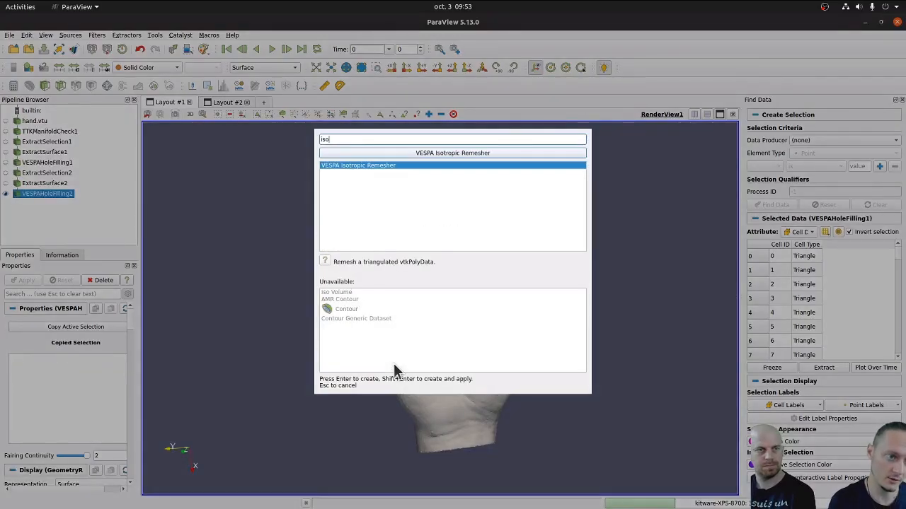
key("Return")
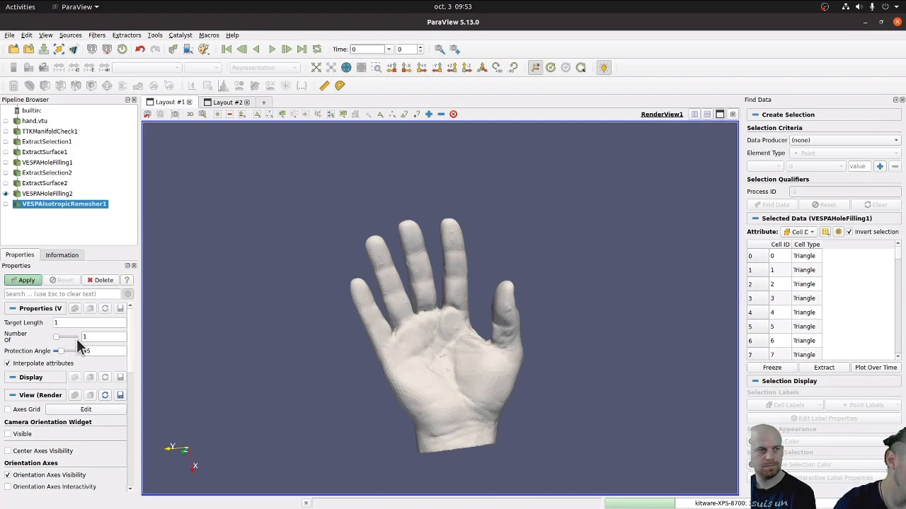
double_click(66, 322)
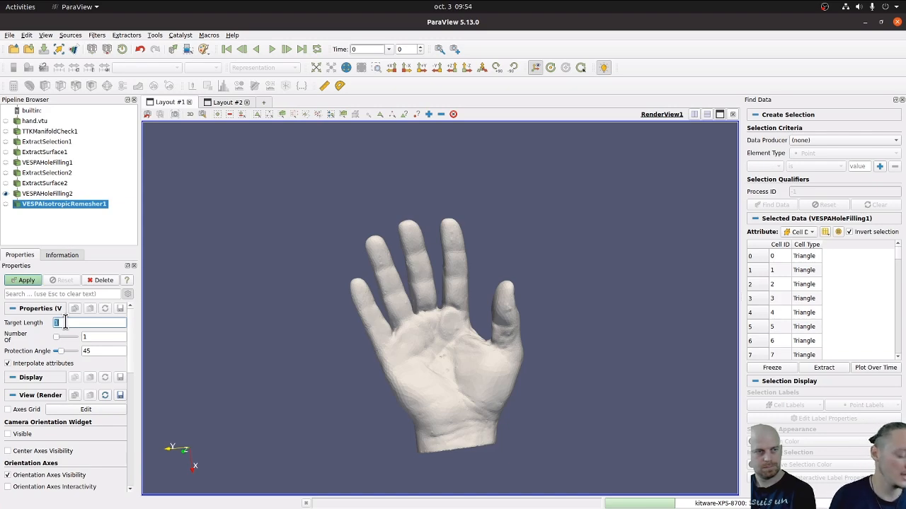
type("0")
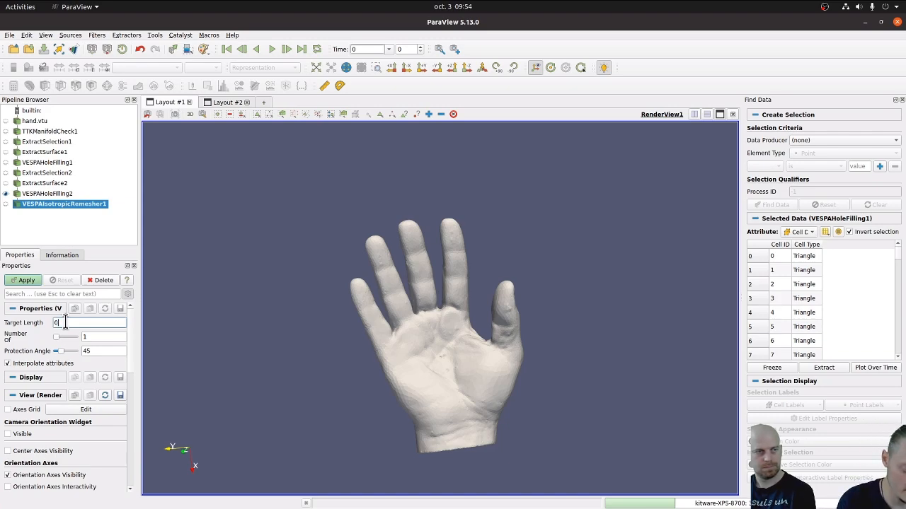
type(".1")
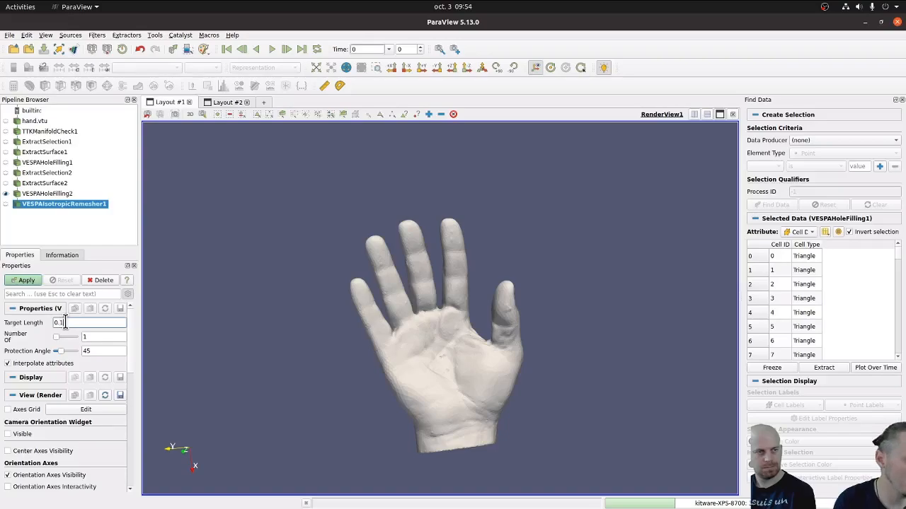
left_click(27, 281)
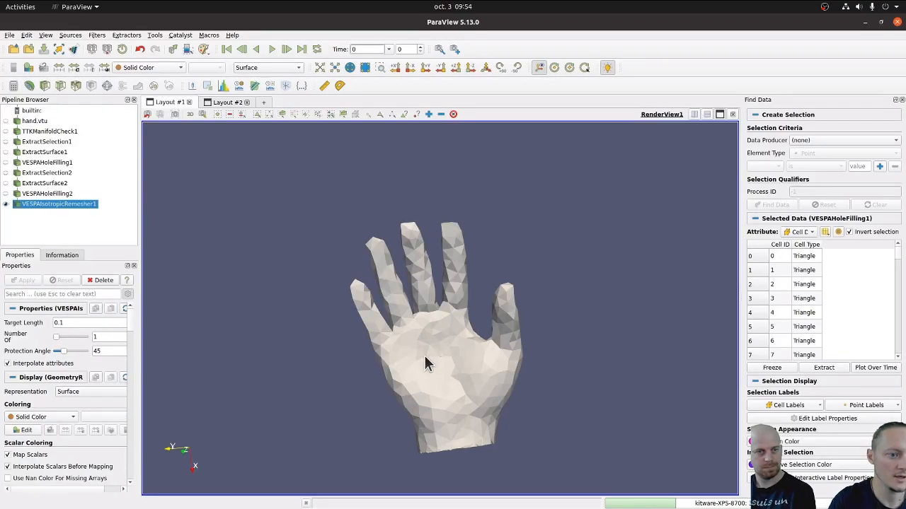
left_click_drag(424, 355, 436, 373)
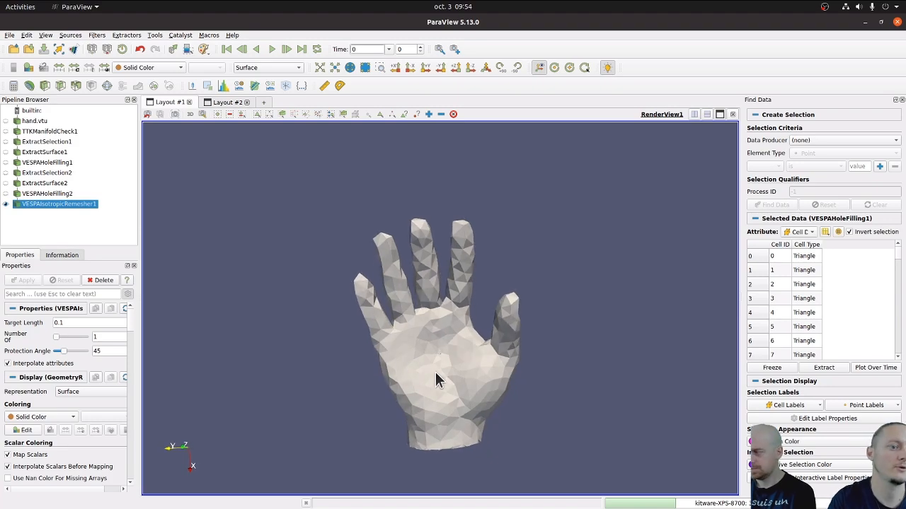
Step: Disable attribute interpolation in the isotropic remesher and reapply the filter
left_click(45, 364)
left_click(26, 281)
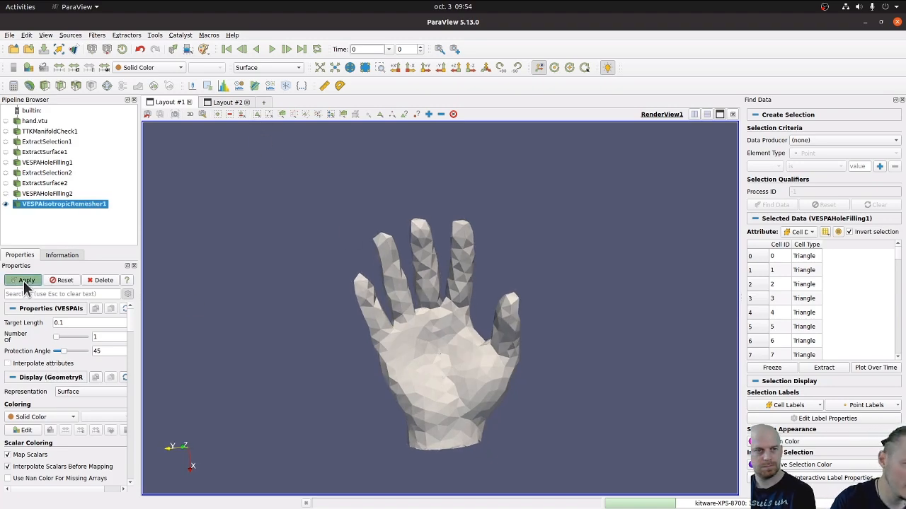
mouse_move(440, 334)
left_mouse_down()
mouse_move(415, 309)
mouse_move(461, 328)
mouse_move(429, 322)
left_mouse_up()
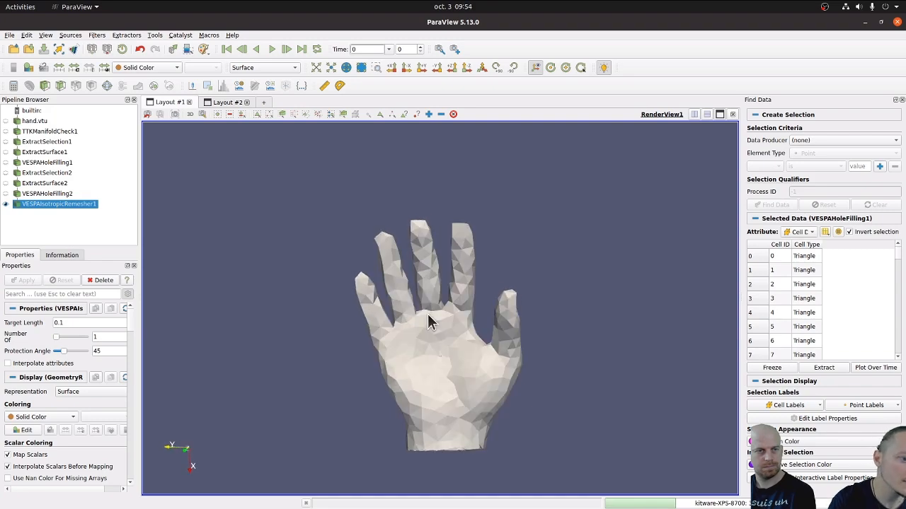
Step: Set the remesher's Target Length to 0.05, reapply it and inspect the finer hand mesh
double_click(79, 323)
left_click(81, 320)
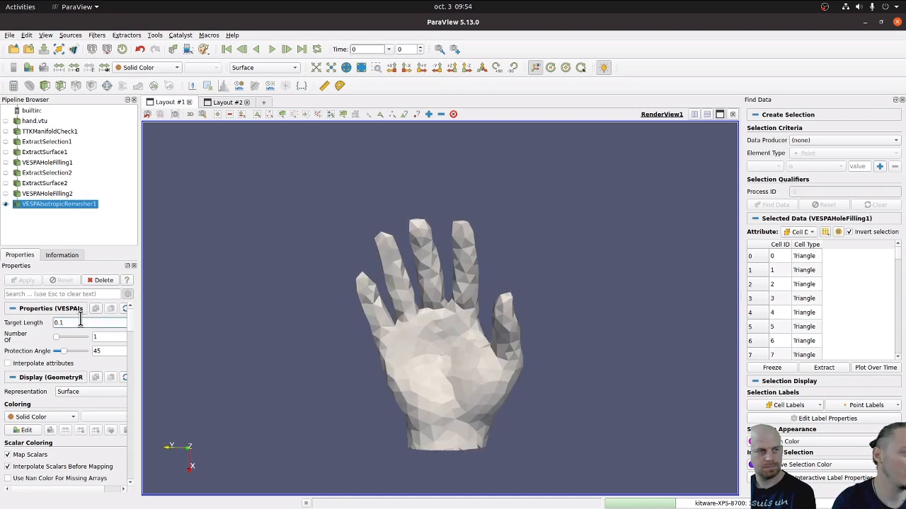
key("BackSpace")
type("05")
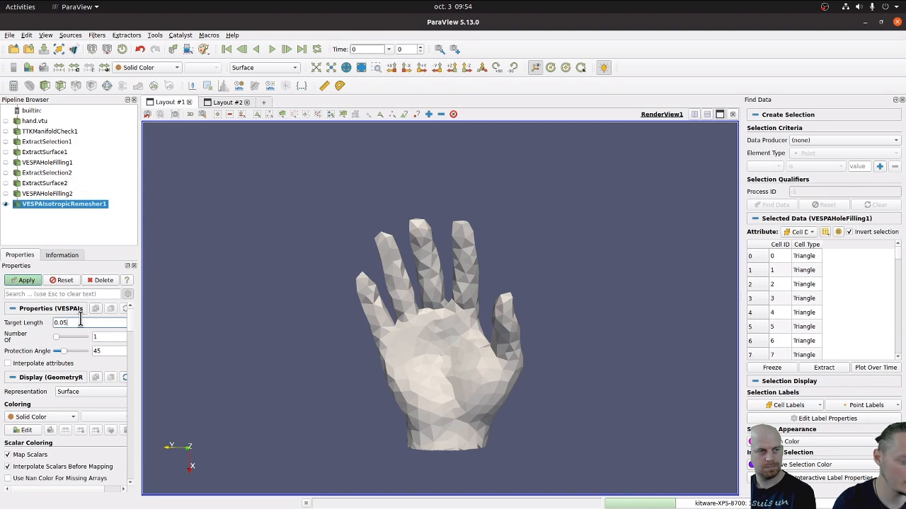
left_click(28, 280)
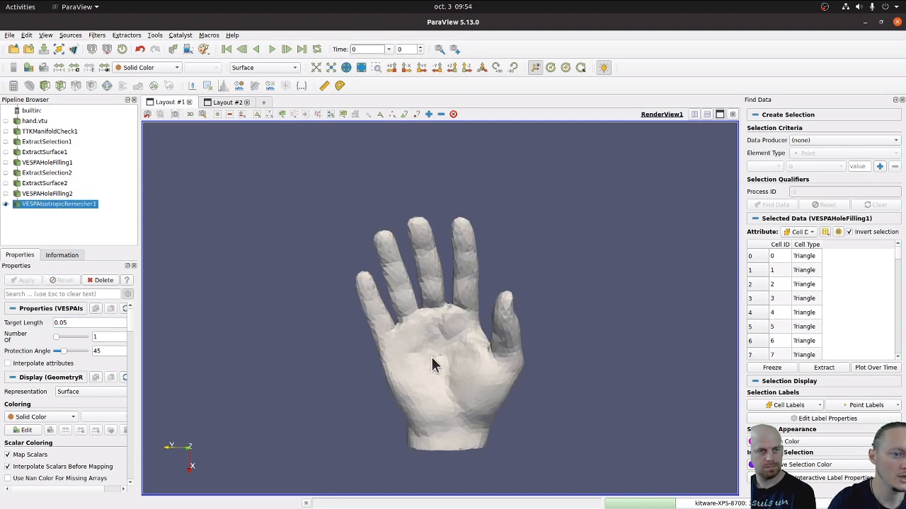
left_click_drag(431, 356, 473, 352)
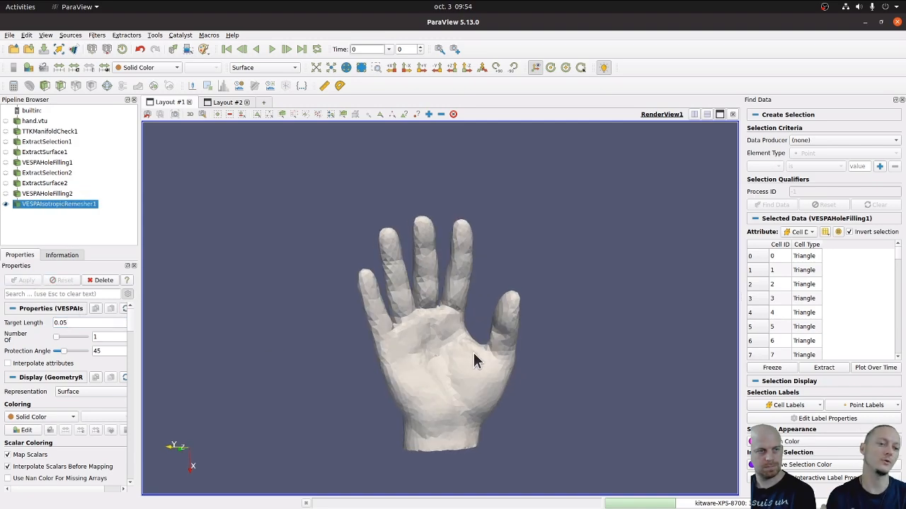
left_click_drag(473, 352, 438, 354)
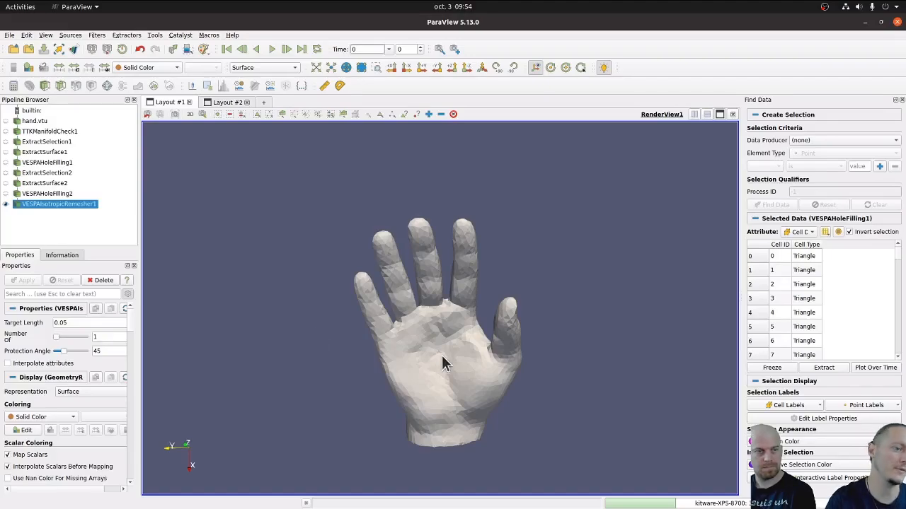
Step: Set the isotropic remesher's Target Length to 0.2 and reapply the filter
double_click(93, 322)
left_click(98, 321)
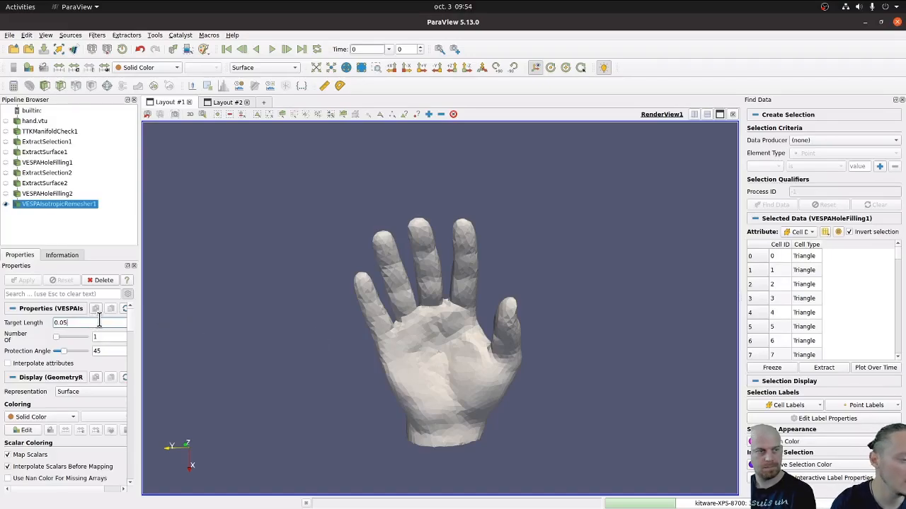
key("BackSpace")
key("BackSpace")
type("2")
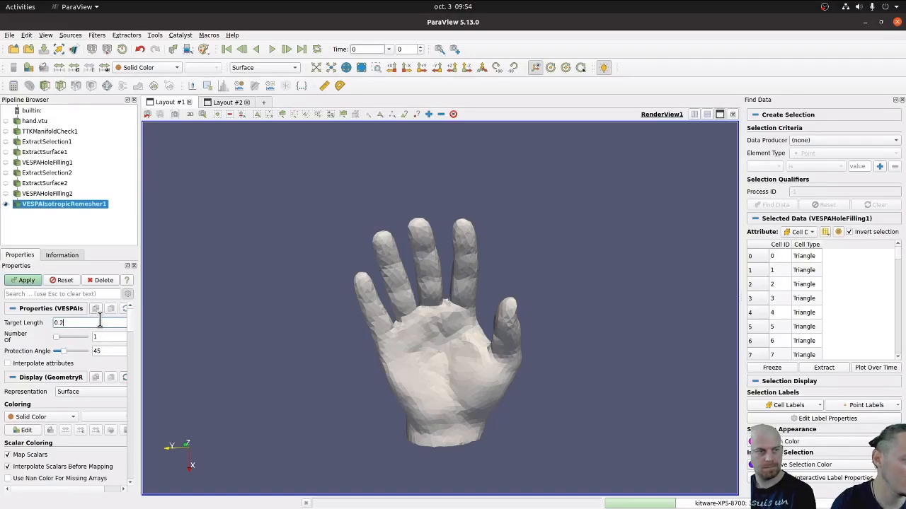
left_click(21, 281)
Step: Display the remeshed hand as Surface With Edges and examine its triangles up close
left_click(264, 67)
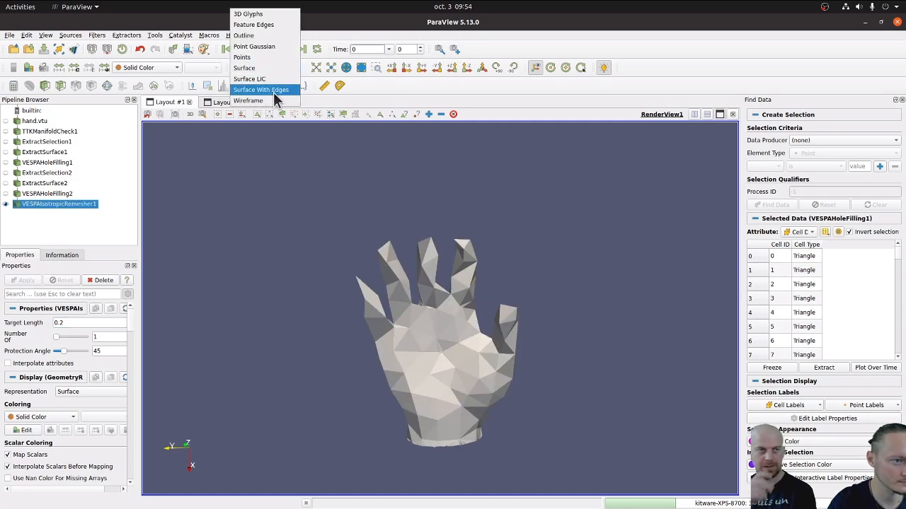
left_click(273, 91)
scroll(460, 368, "up", 5)
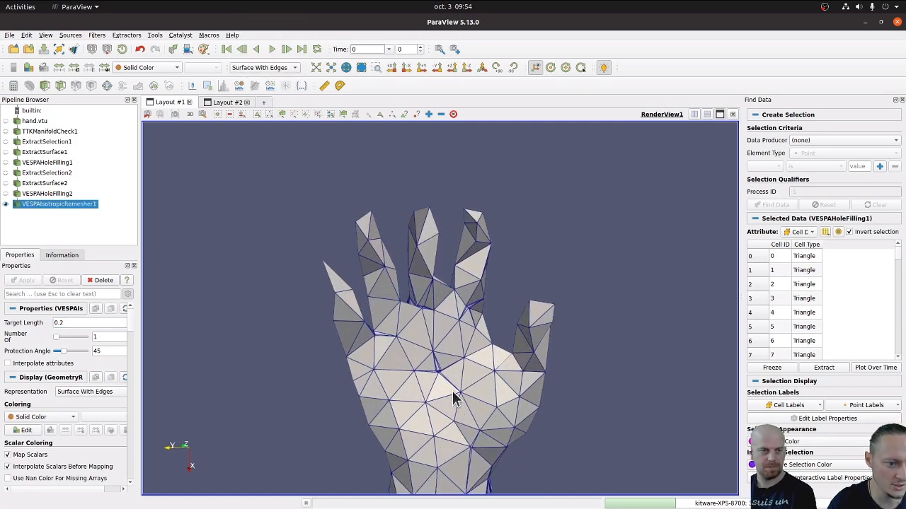
scroll(444, 332, "up", 1)
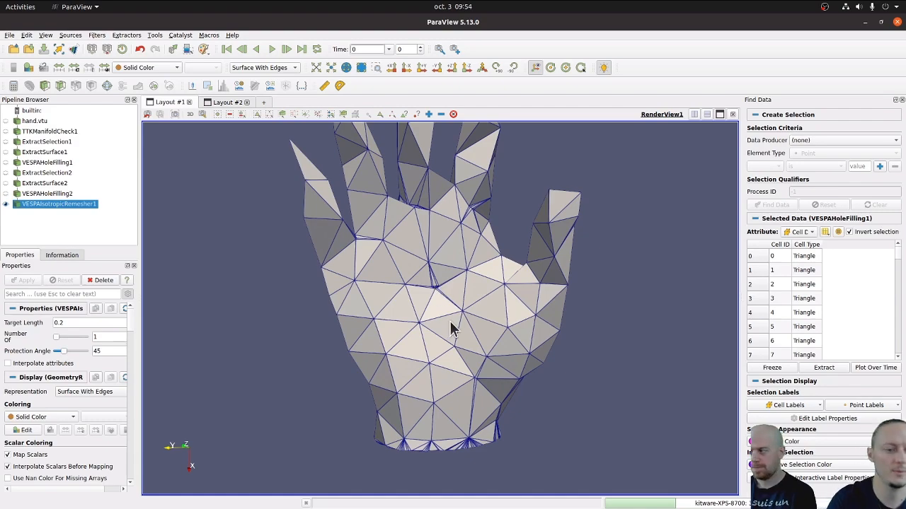
Step: Set the isotropic remesher's Protection Angle to 153 and reapply the filter to the hand
scroll(453, 323, "up", 10)
scroll(416, 225, "down", 12)
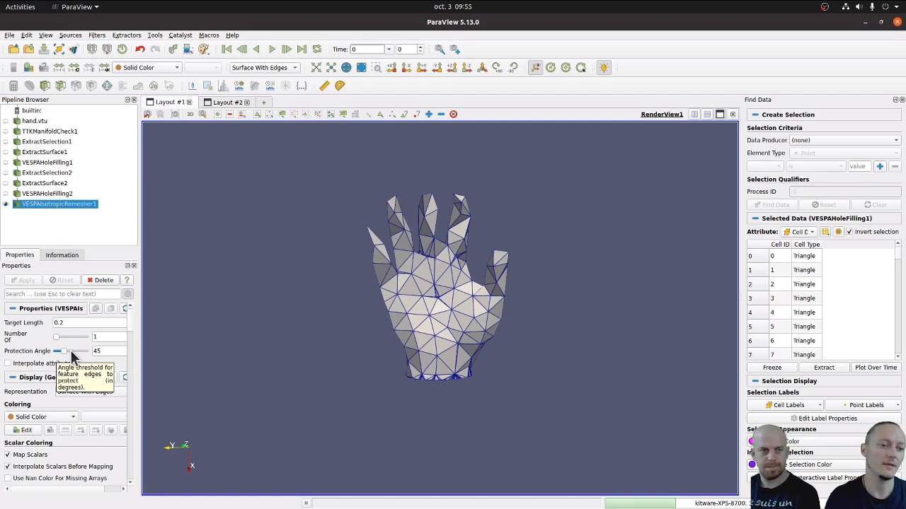
left_click_drag(71, 352, 77, 350)
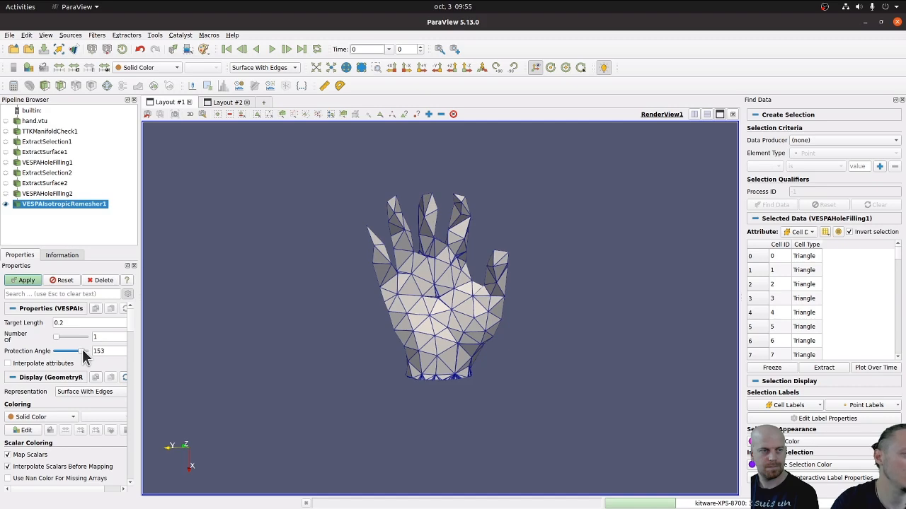
left_click(26, 280)
mouse_move(450, 330)
left_mouse_down()
mouse_move(462, 297)
mouse_move(446, 345)
mouse_move(433, 333)
left_mouse_up()
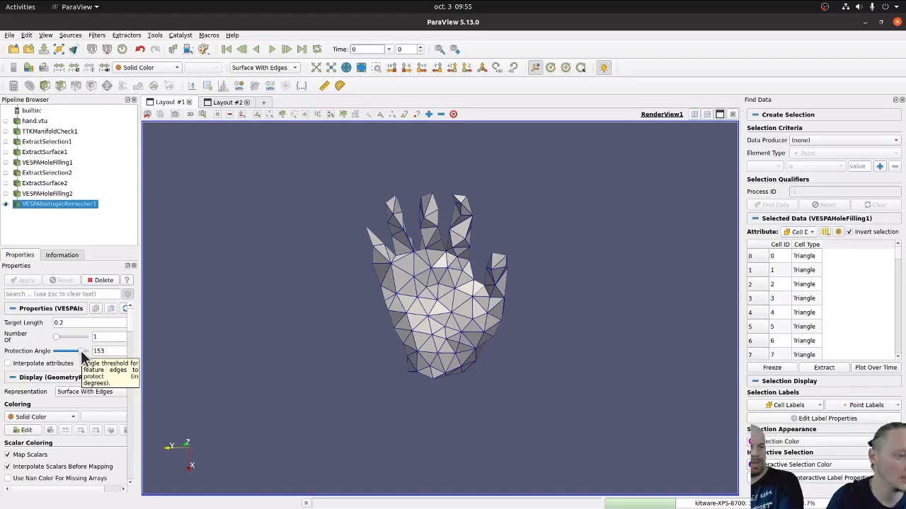
Step: Set the remesher's Protection Angle to 0, reapply the filter and inspect the resulting hand mesh
left_click_drag(82, 352, 54, 357)
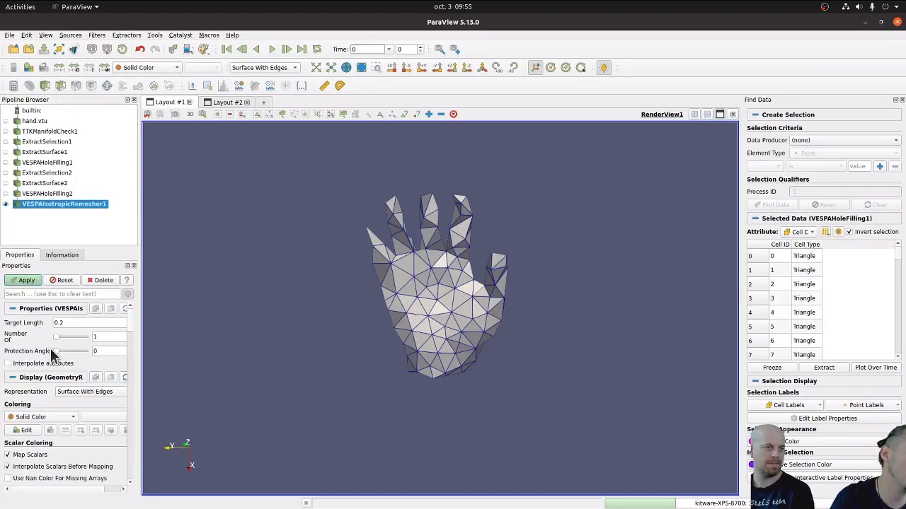
left_click(28, 277)
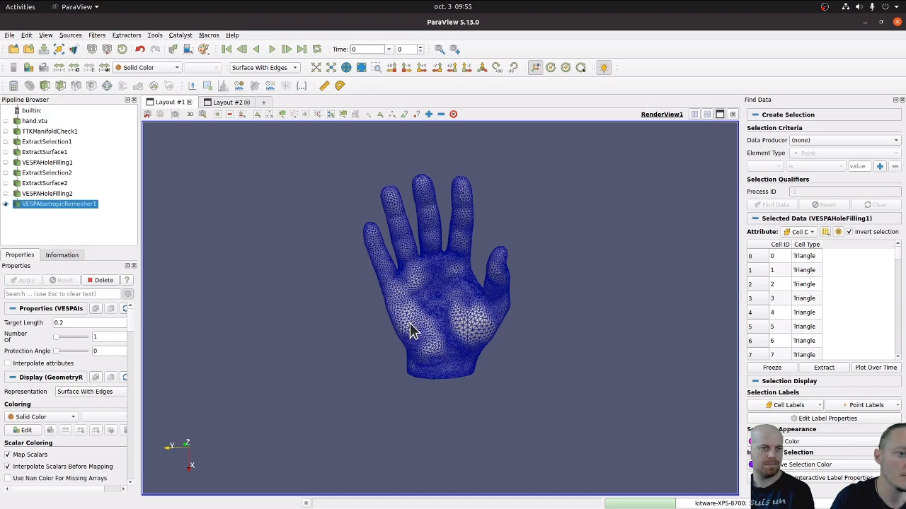
left_click_drag(412, 330, 451, 283)
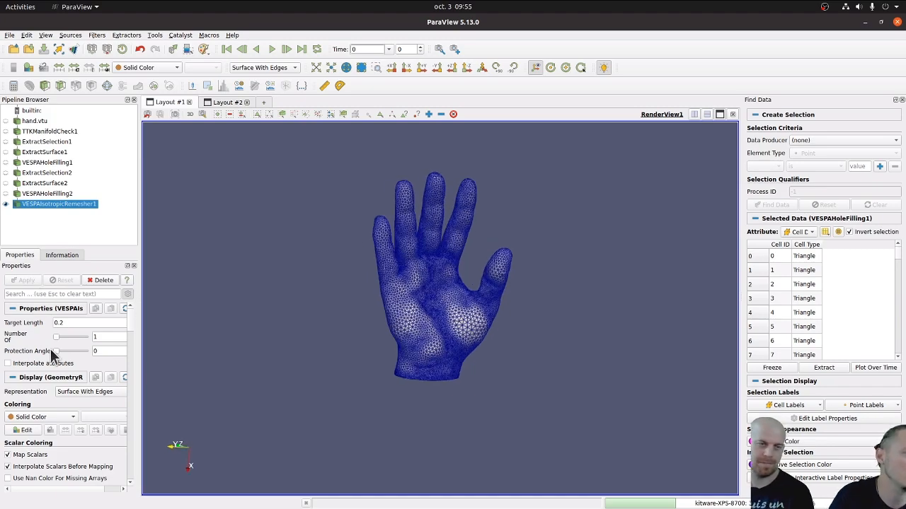
Step: Set the isotropic remesher's Protection Angle to 136.8 and reapply the filter
left_click_drag(56, 352, 79, 352)
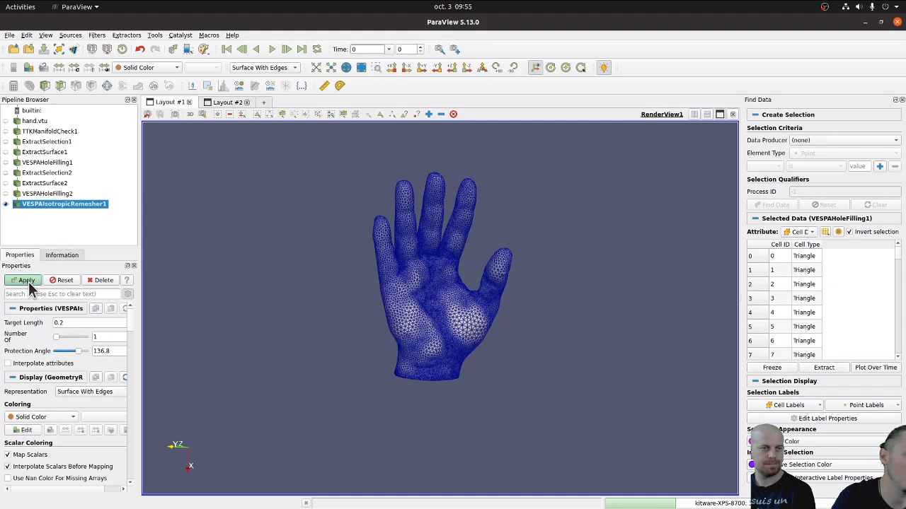
left_click(27, 281)
left_click_drag(213, 374, 326, 328)
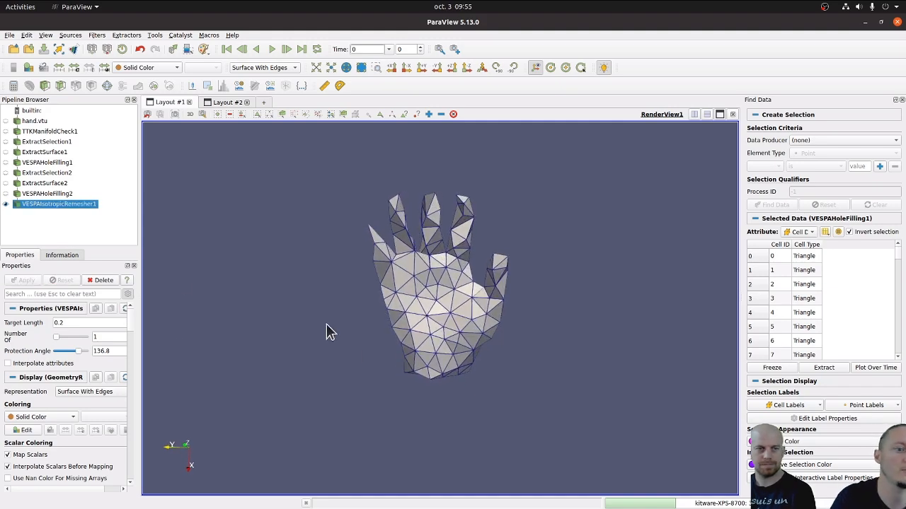
Step: Set the remesher's Target Length to 0.01, reapply the filter and examine the hand's triangles up close
double_click(64, 322)
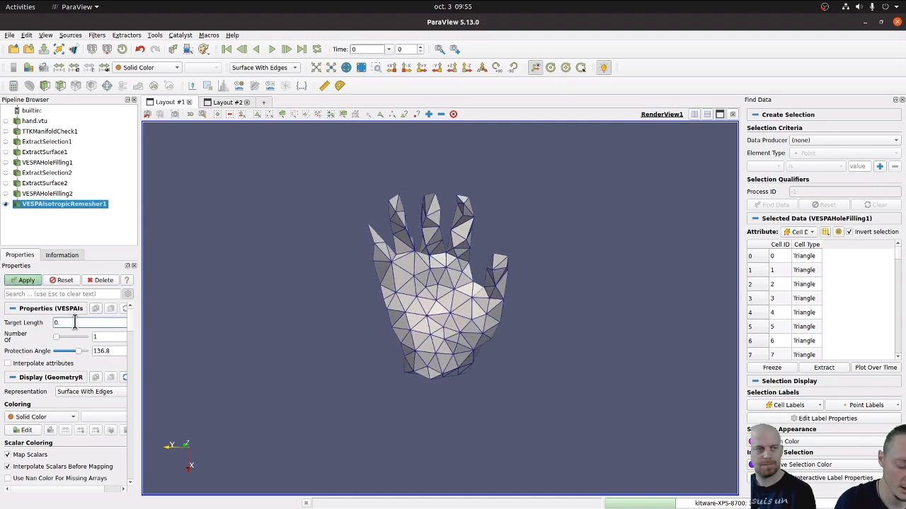
type("01")
left_click(28, 281)
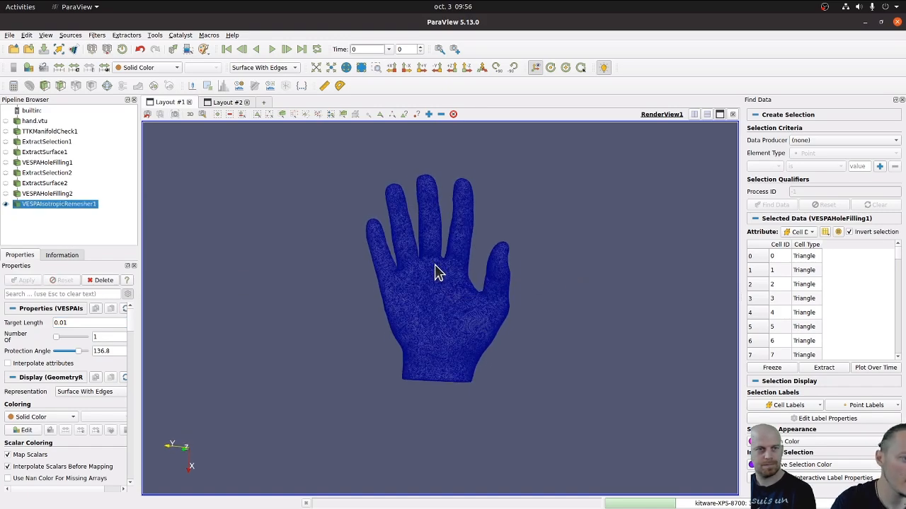
scroll(434, 273, "up", 8)
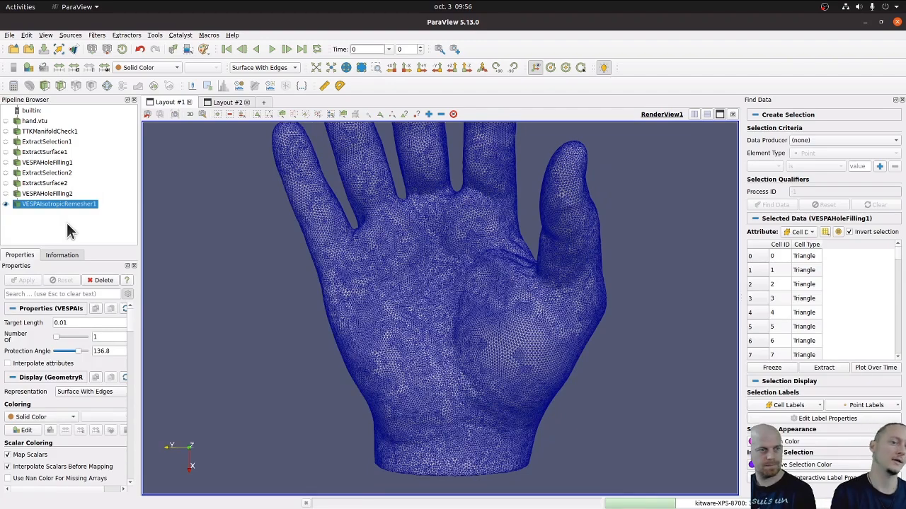
Step: Delete the isotropic remesher and add a VESPA Alpha Wrapping filter to the second hole-filling result
left_click(101, 280)
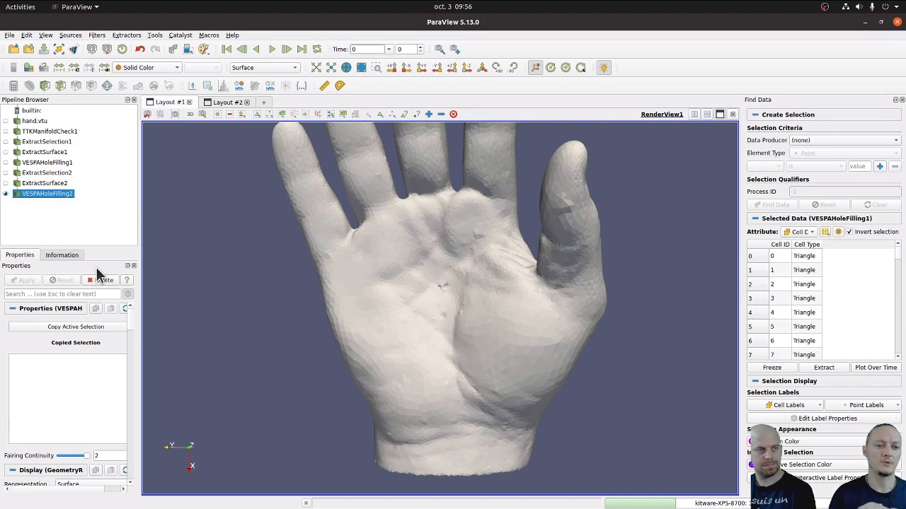
key("ctrl+space")
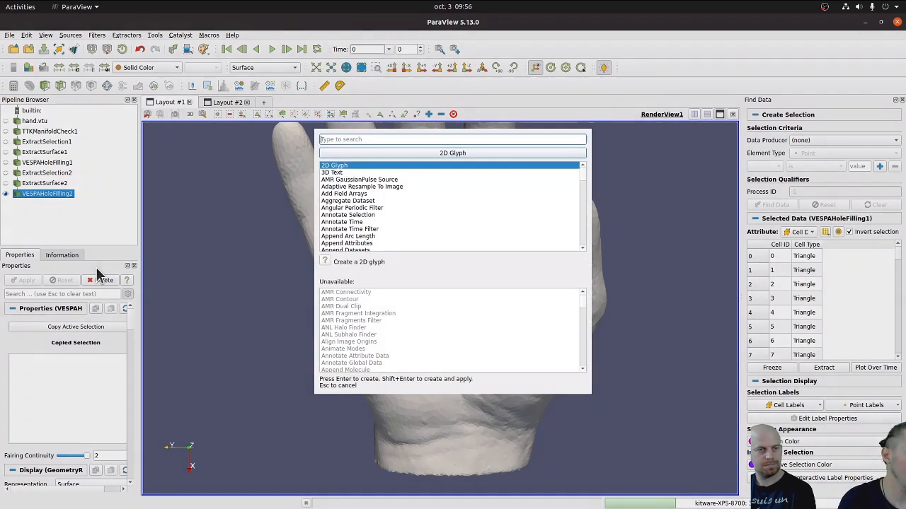
type("alap")
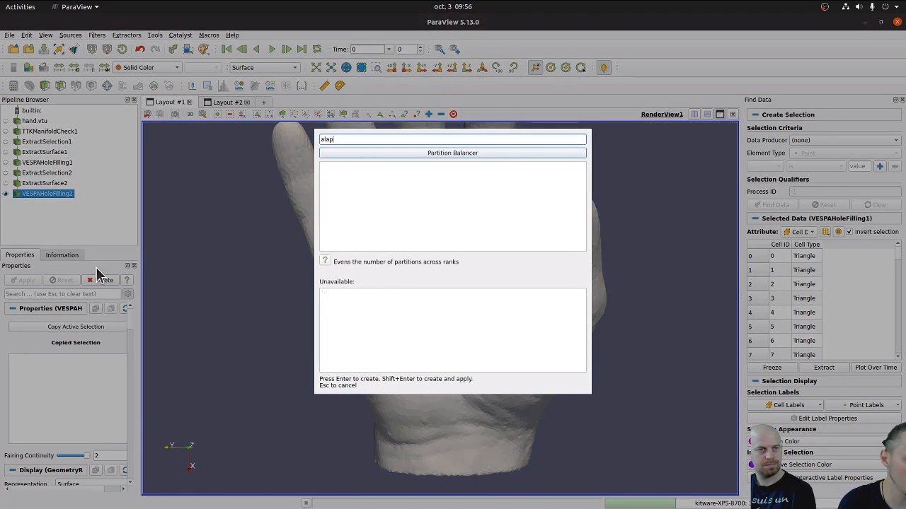
key("BackSpace")
key("BackSpace")
type("pha")
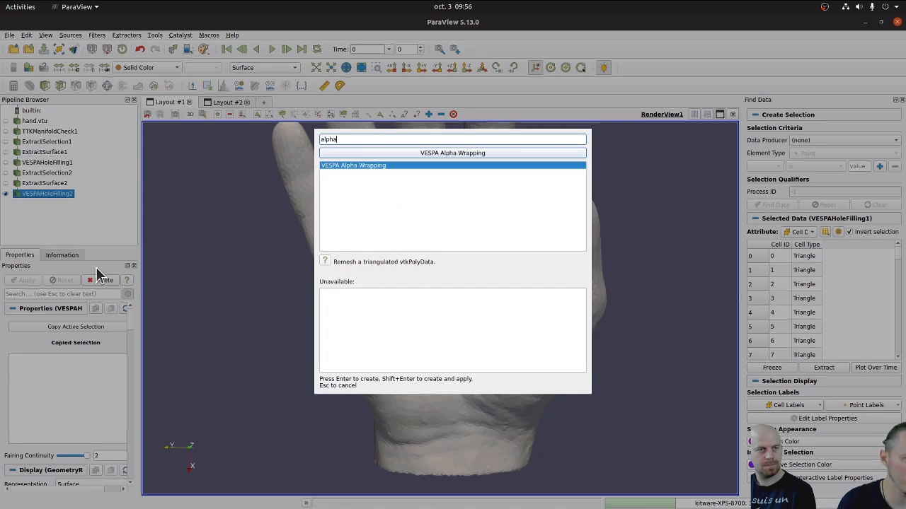
key("Return")
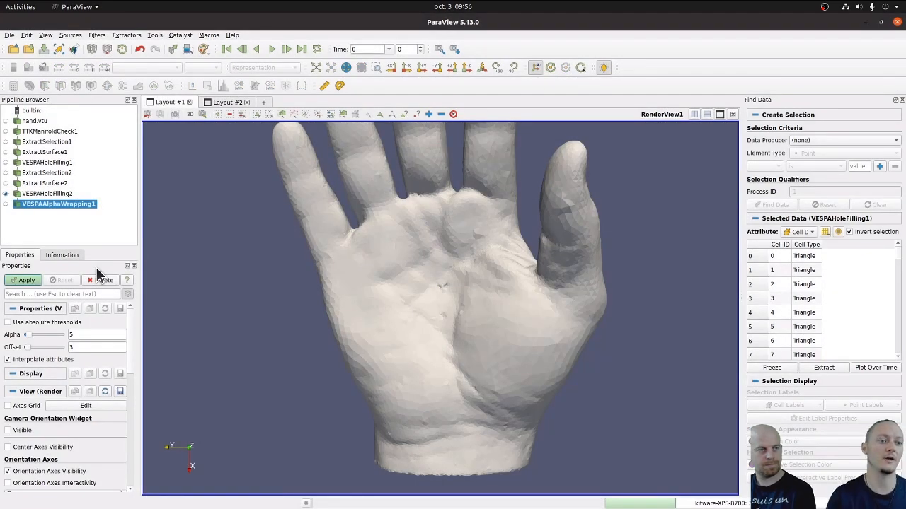
Step: Set the alpha wrapping's Alpha to 1 and Offset to 5, and apply the filter to the hand
scroll(427, 252, "down", 7)
scroll(302, 272, "up", 3)
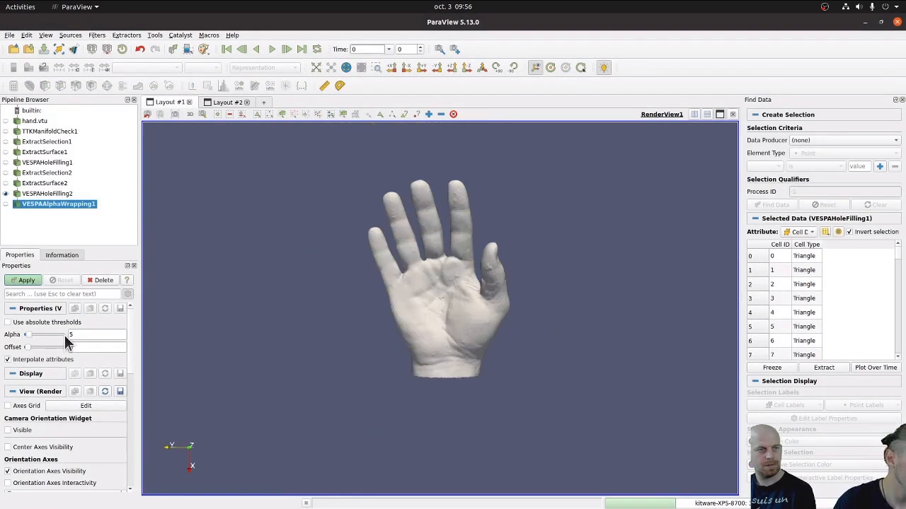
scroll(444, 290, "up", 4)
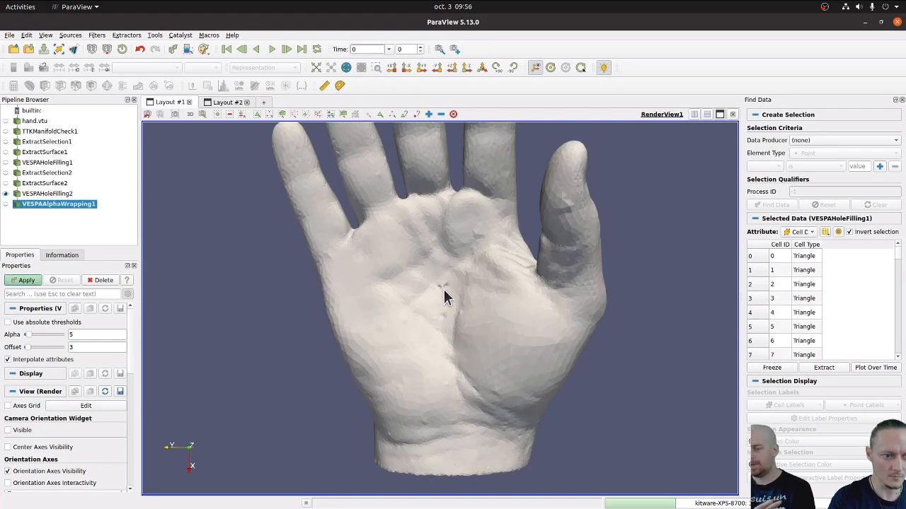
scroll(444, 289, "down", 4)
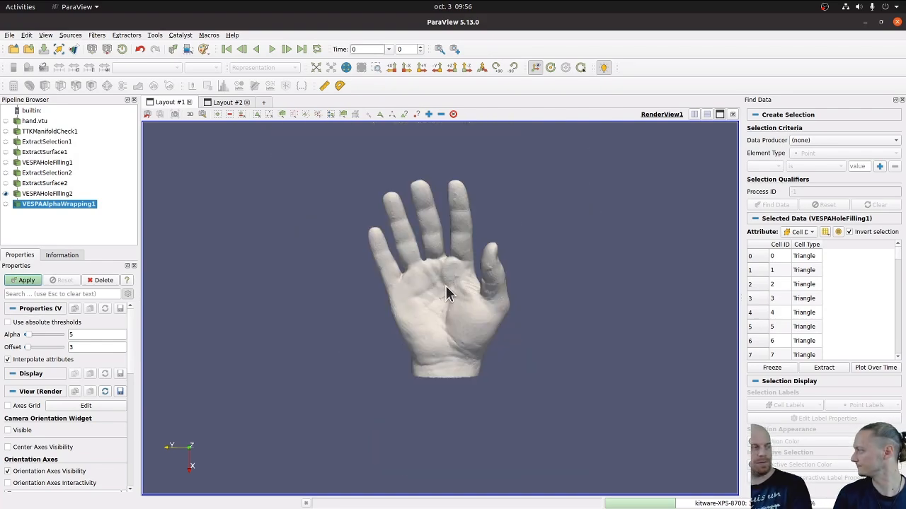
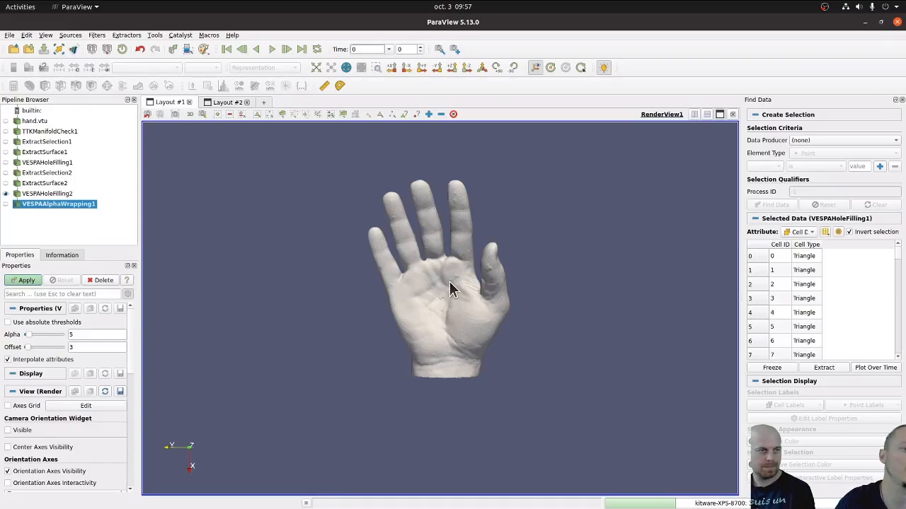
double_click(83, 339)
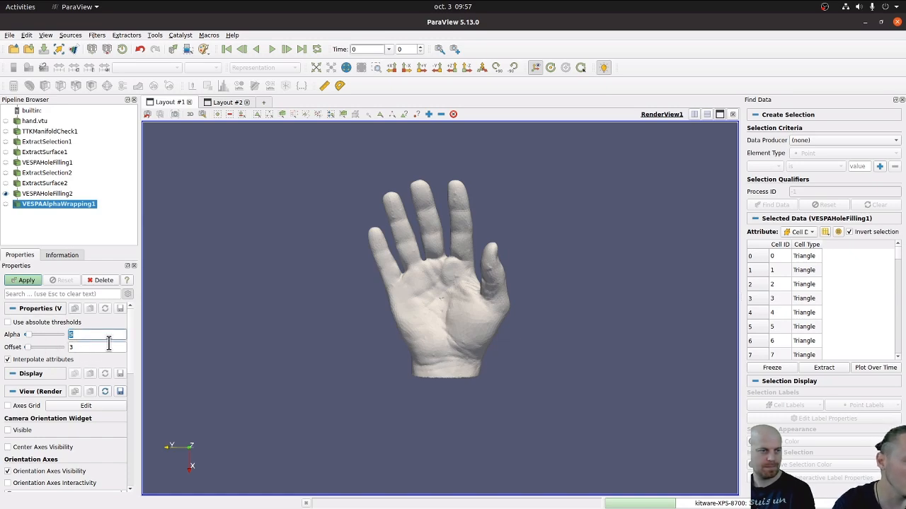
type("1")
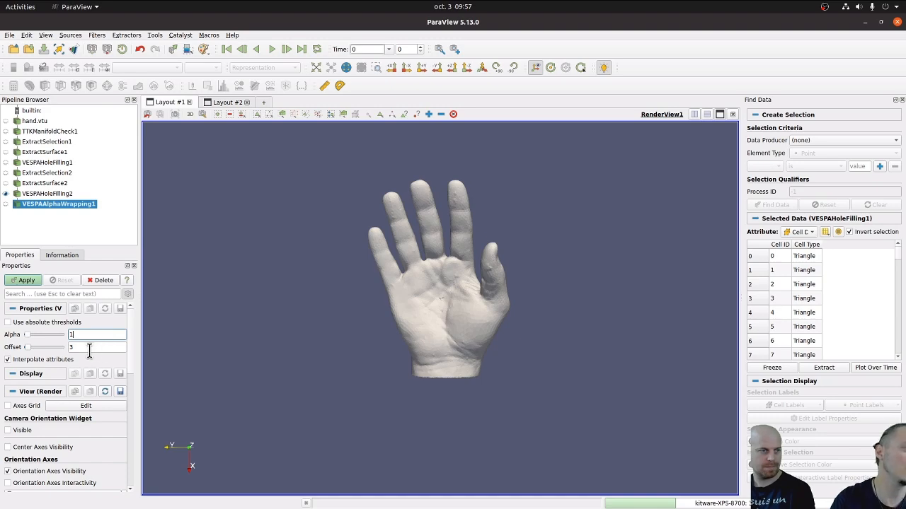
double_click(89, 349)
type("5")
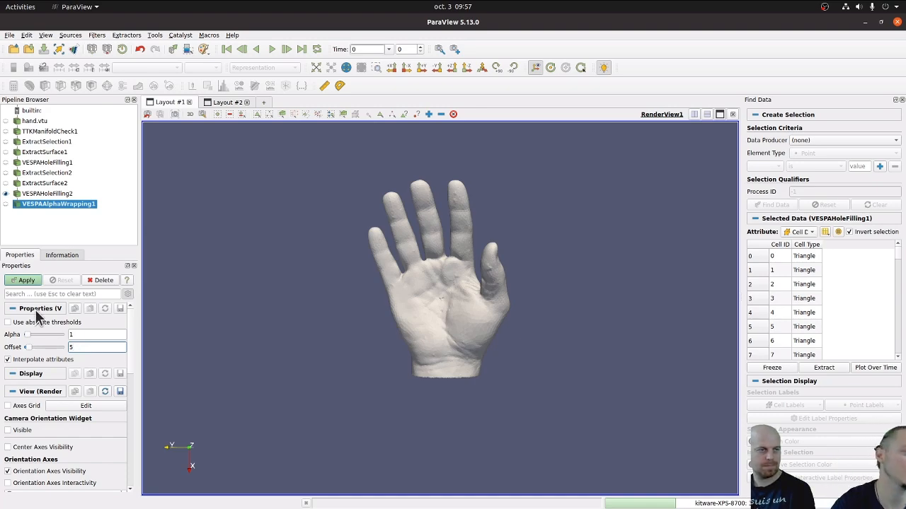
left_click(23, 281)
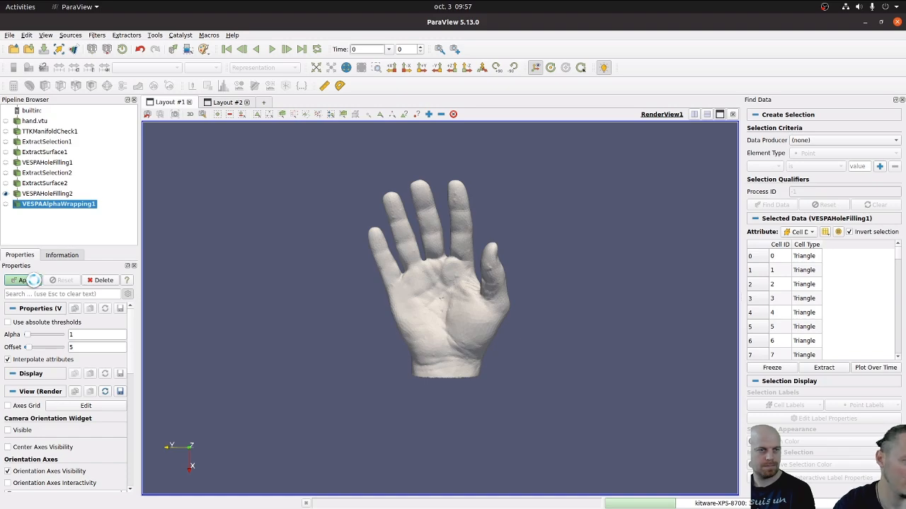
left_click_drag(397, 307, 442, 320)
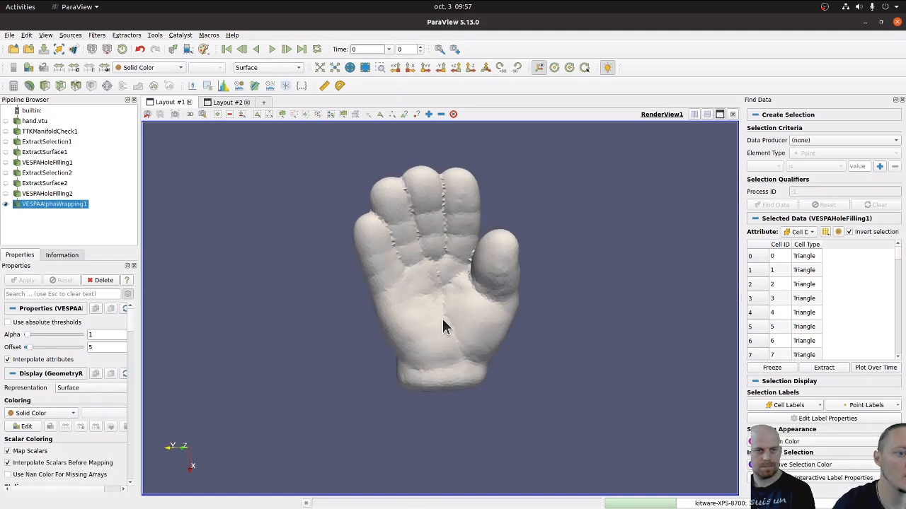
Step: Display the wrapped hand as Surface With Edges to inspect its triangles, and return it to Surface
left_click(258, 67)
left_click(278, 91)
left_click_drag(431, 298, 396, 242)
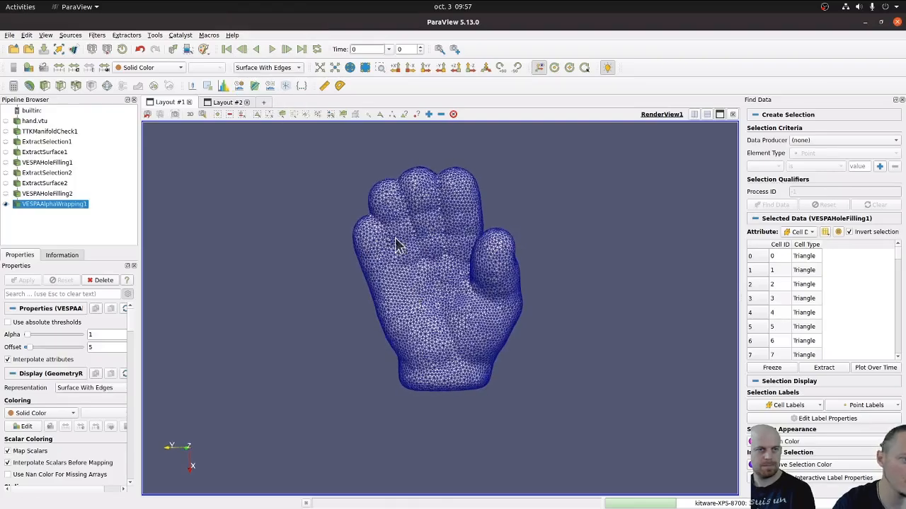
left_click(283, 67)
left_click(273, 60)
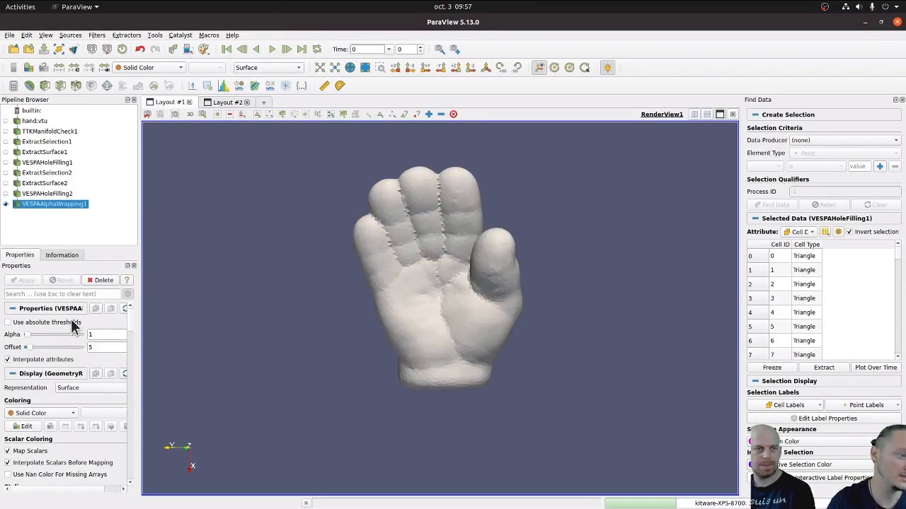
Step: Set the alpha wrapping's Offset to 2, reapply the filter and inspect the gaps between the fingers
scroll(54, 417, "down", 2)
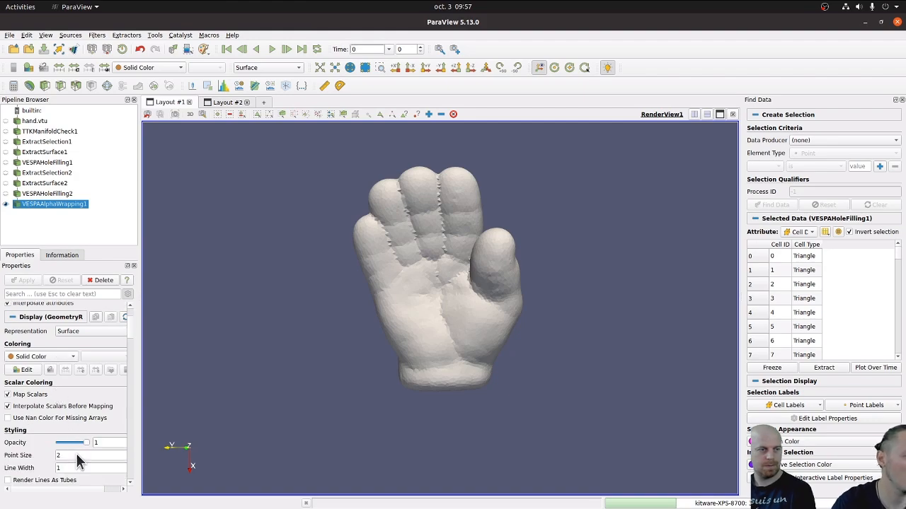
scroll(51, 318, "up", 2)
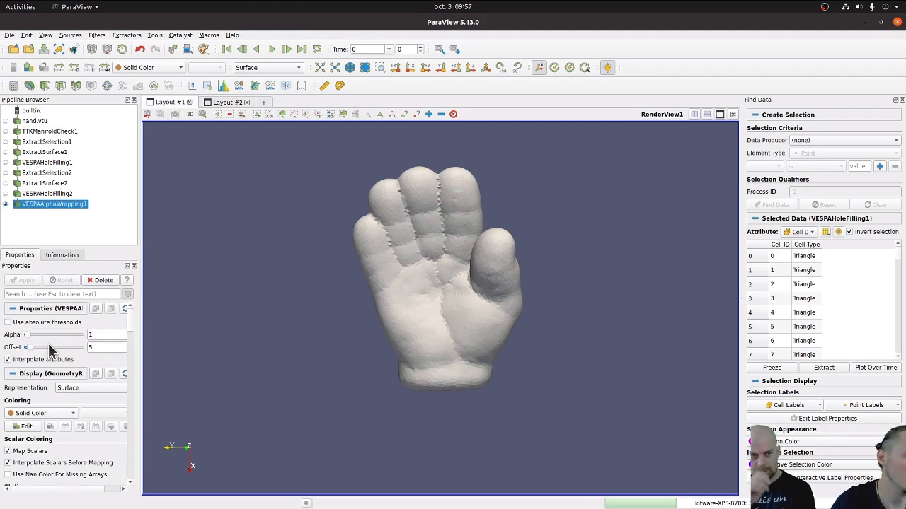
double_click(98, 347)
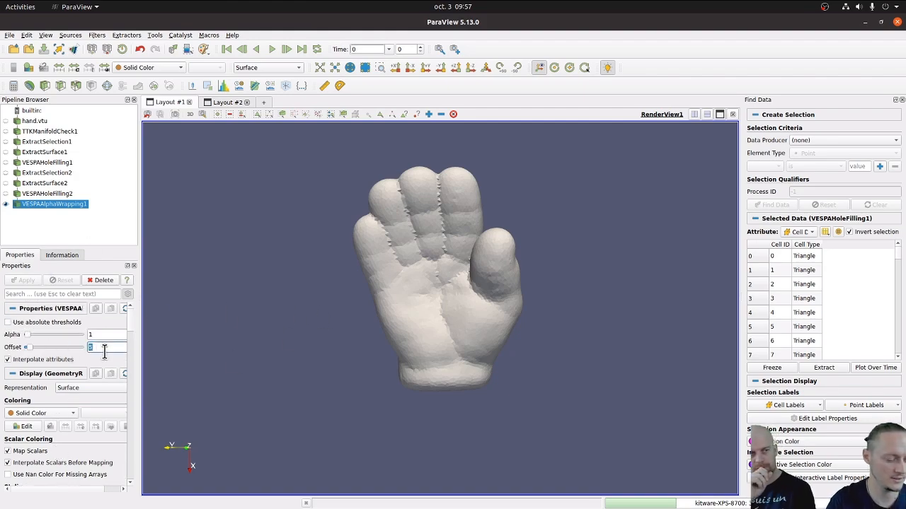
type("2")
left_click(32, 280)
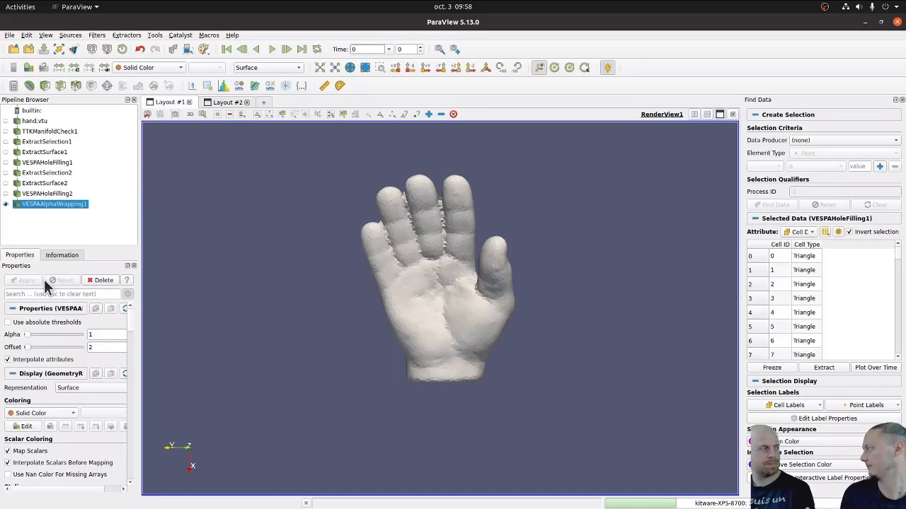
left_click_drag(468, 292, 489, 280)
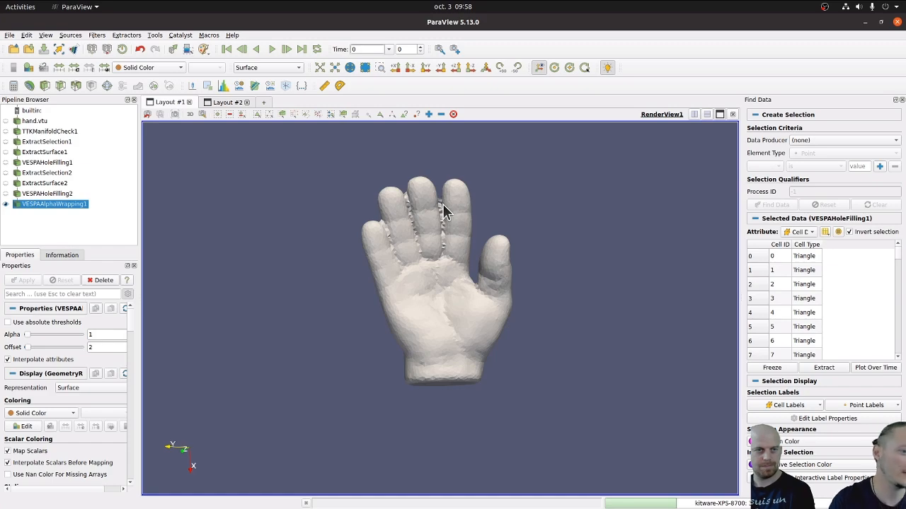
left_click_drag(431, 247, 395, 235)
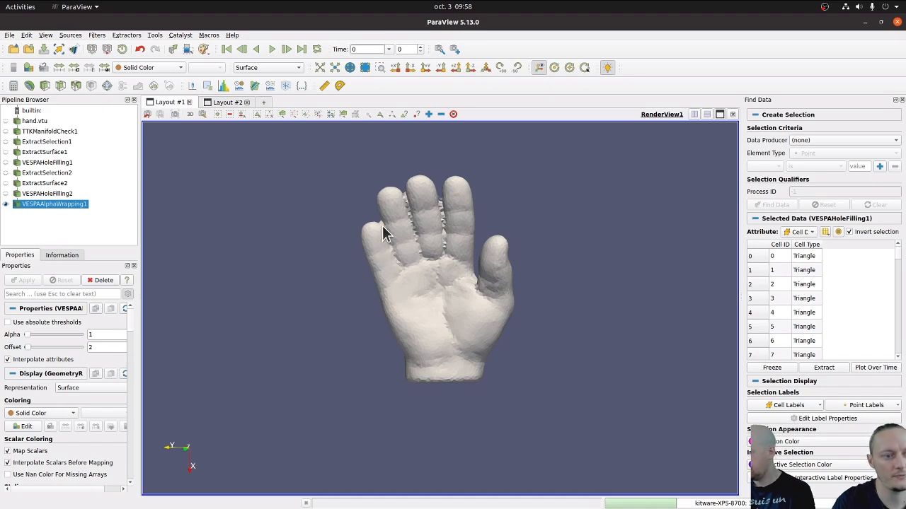
Step: Set the alpha wrapping's Alpha to 0.5 and Offset to 0.1, and reapply the filter to the hand
double_click(111, 334)
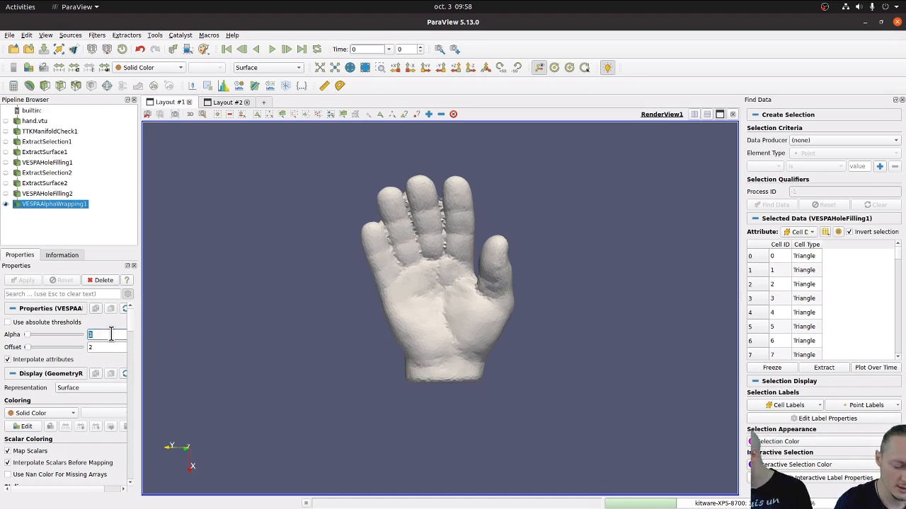
type("0")
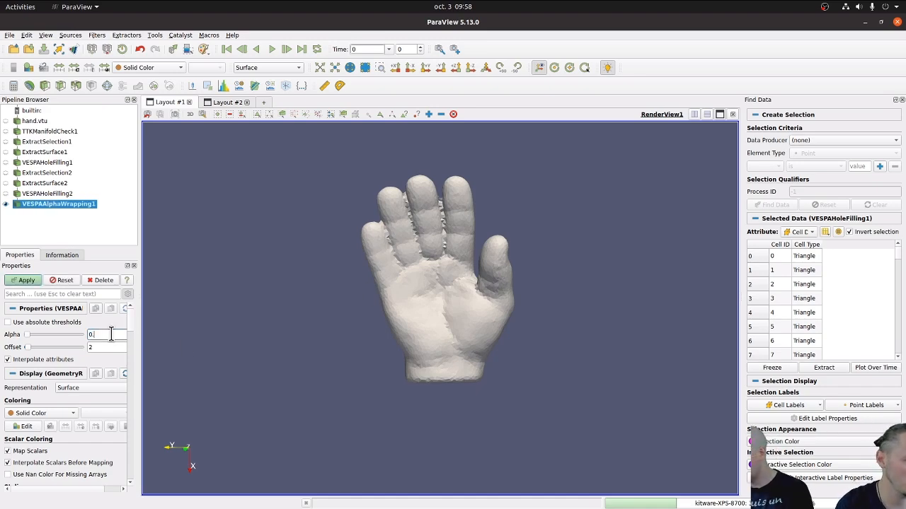
type(".5")
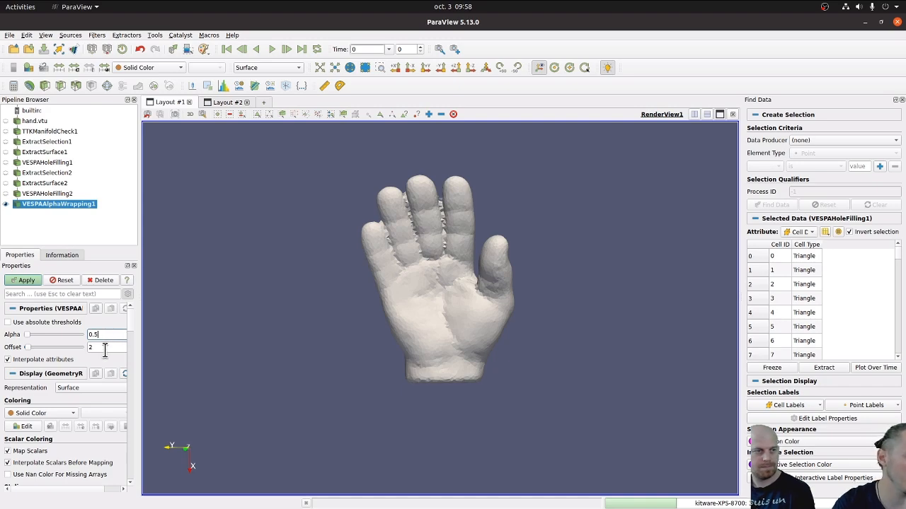
double_click(106, 347)
type("0.")
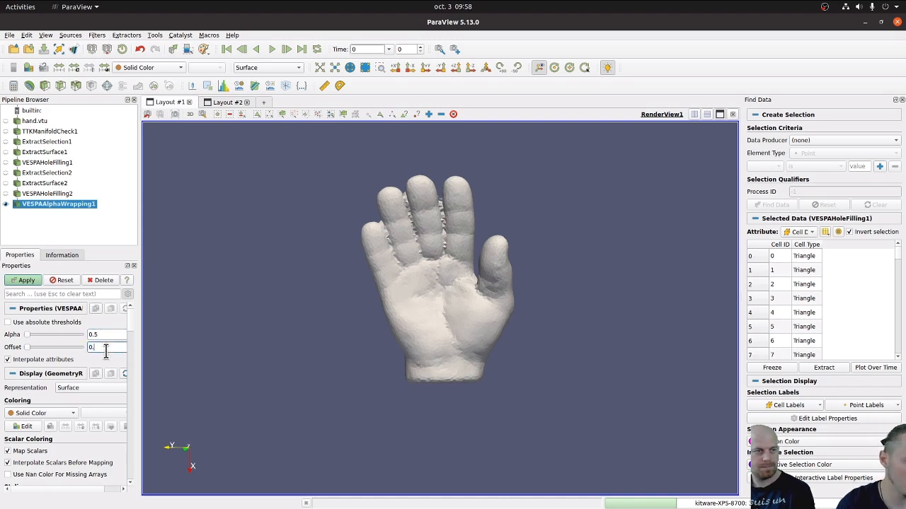
type("1")
left_click(28, 281)
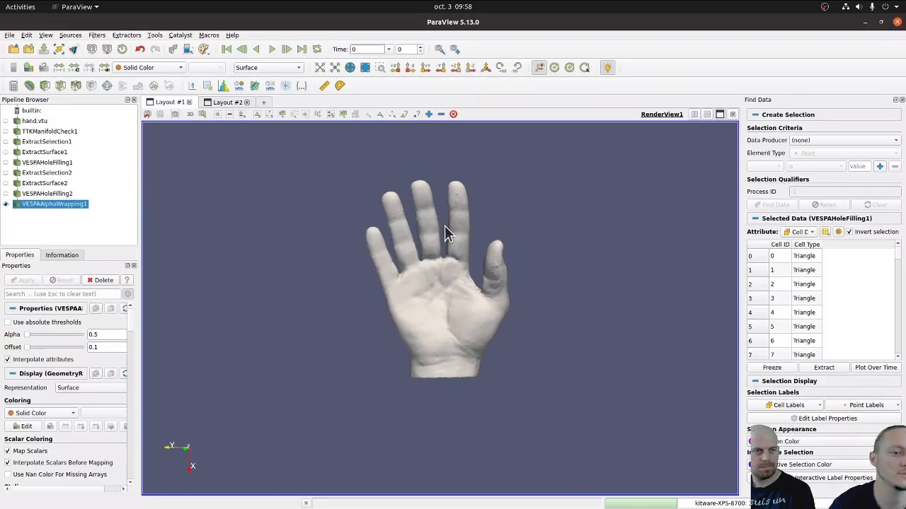
Step: Display the wrapped hand as Surface With Edges to inspect its triangles, and delete the alpha wrapping filter
left_click(273, 67)
left_click(273, 88)
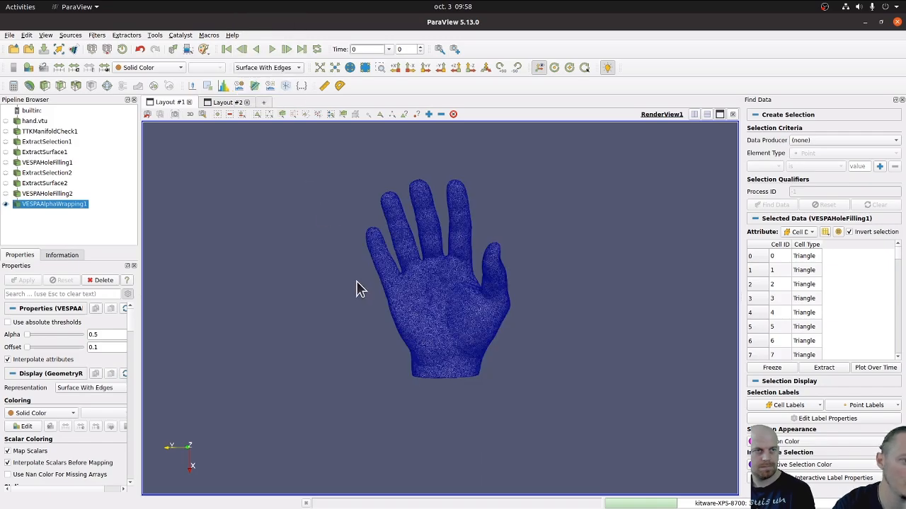
scroll(388, 319, "up", 5)
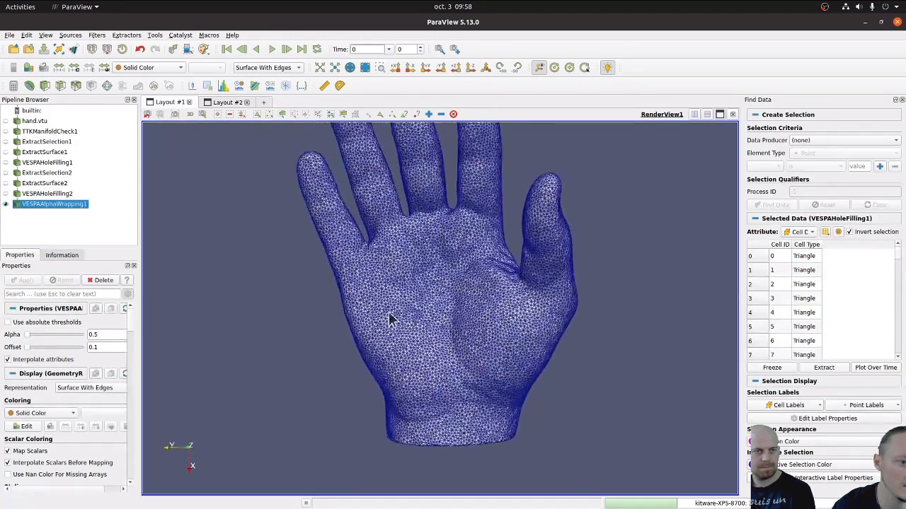
left_click_drag(389, 318, 495, 304)
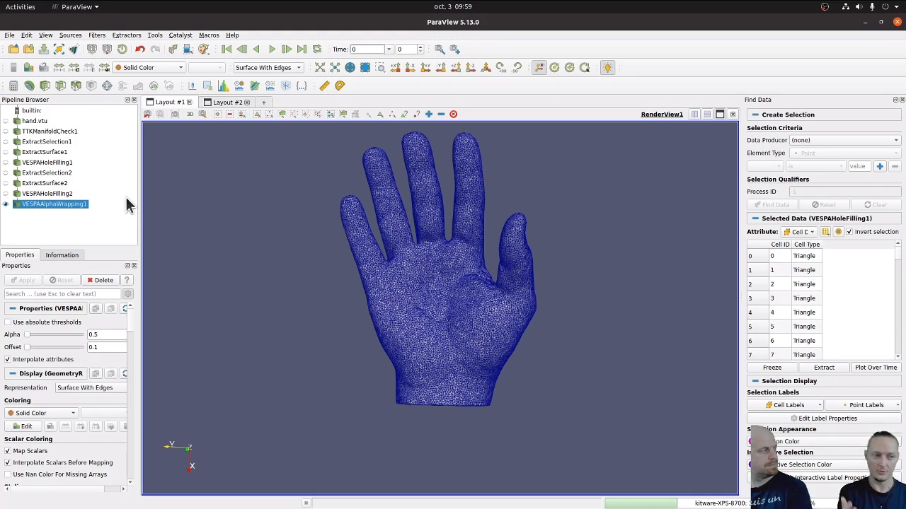
left_click(101, 280)
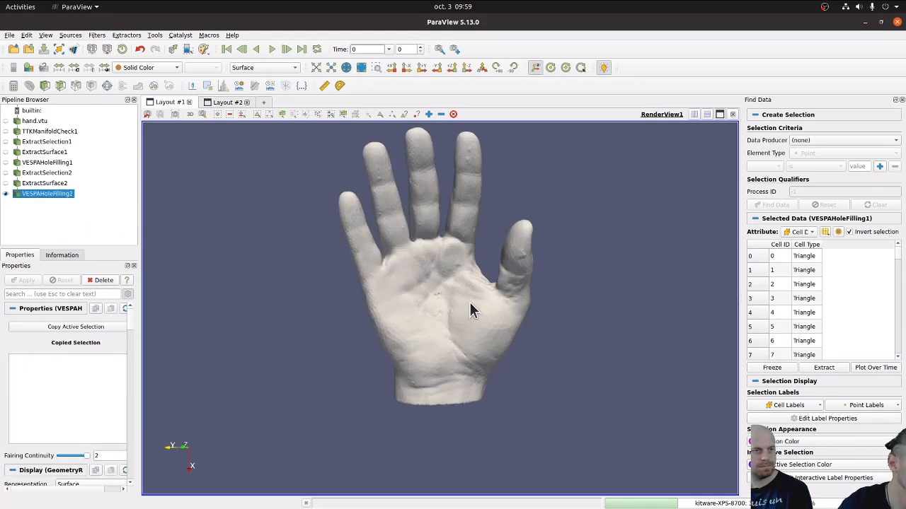
Step: Add a Feature Edges filter to the second hole-filling result and turn off its Boundary Edges and Non-Manifold Edges options
left_click_drag(471, 308, 441, 303)
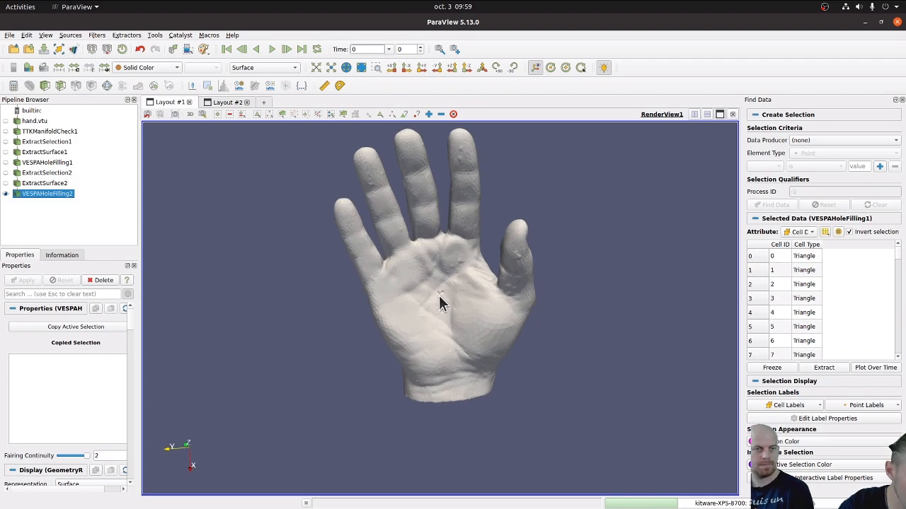
key("ctrl+space")
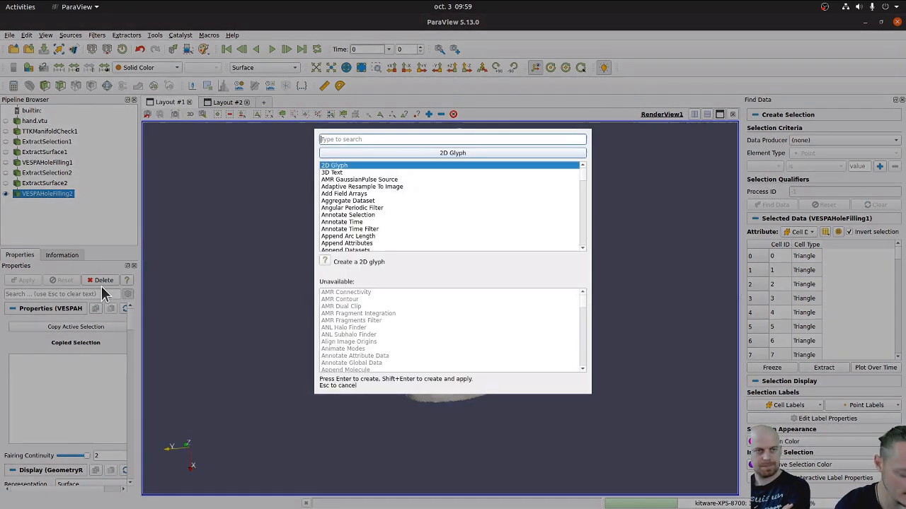
type("feat")
key("Return")
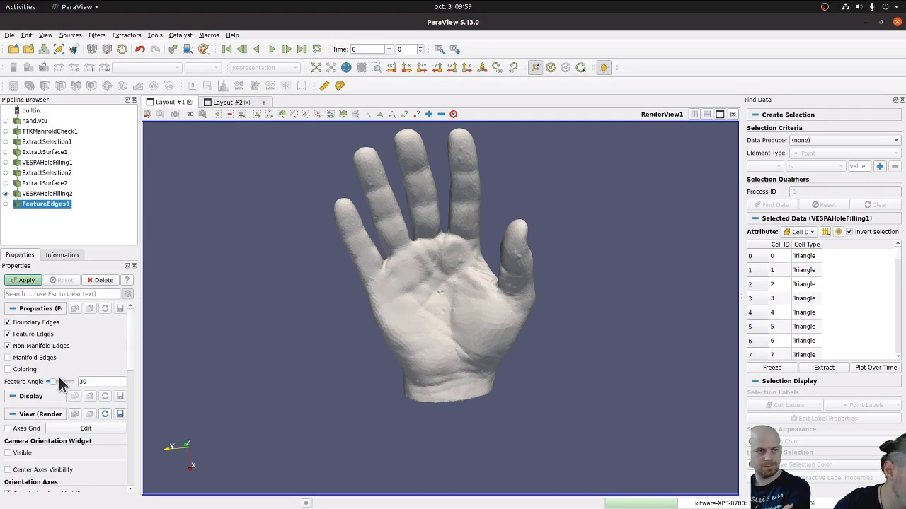
left_click(8, 322)
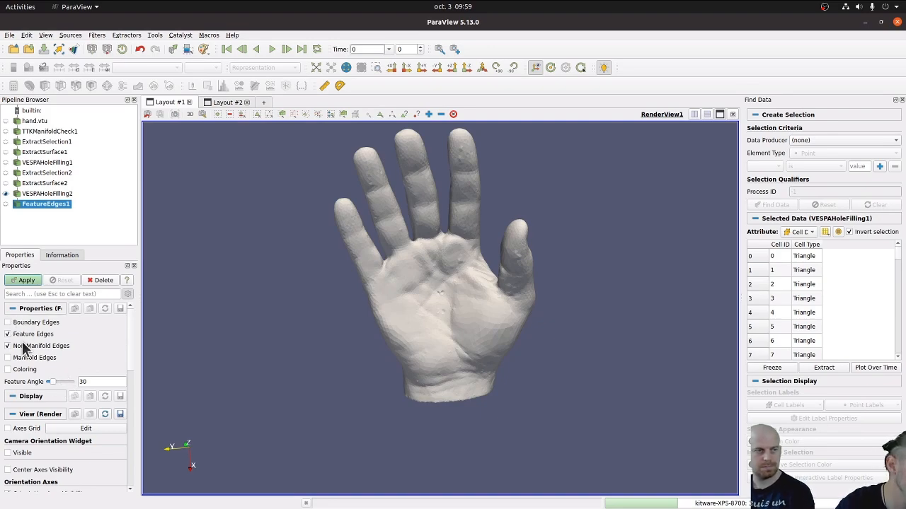
left_click(8, 345)
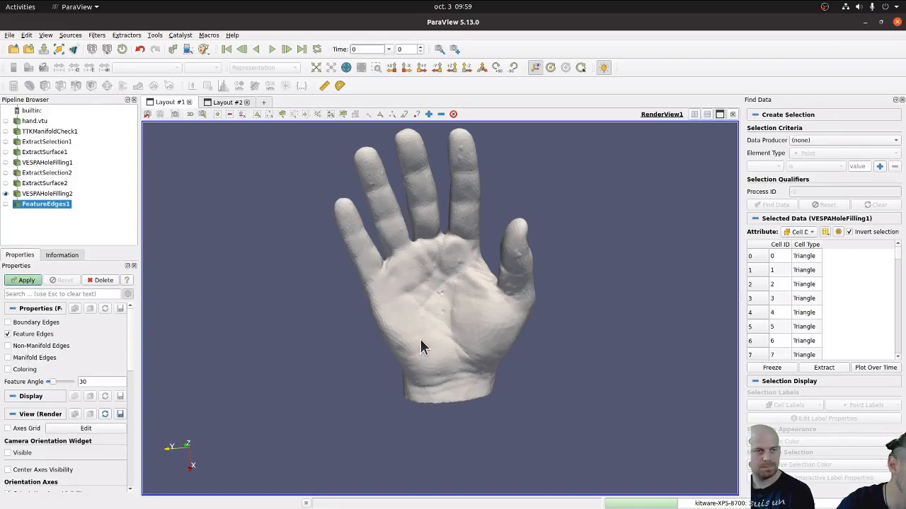
Step: Apply the Feature Edges filter, inspect the extracted edges without the hand surface, and delete the filter
left_click_drag(420, 339, 423, 334)
left_click(26, 280)
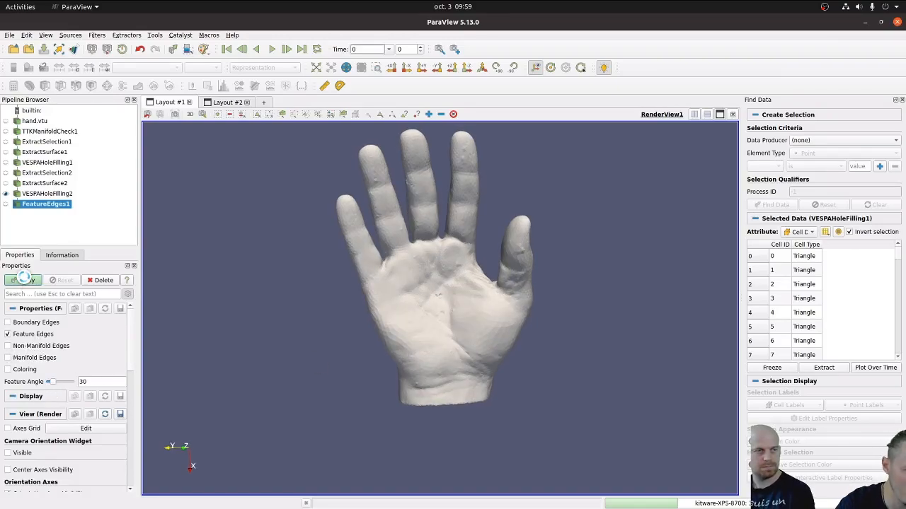
left_click(6, 193)
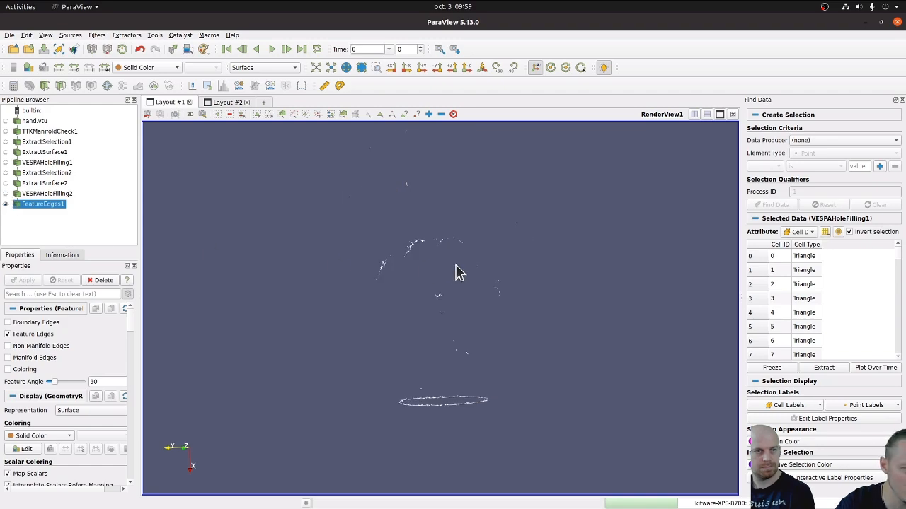
left_click_drag(481, 256, 471, 301)
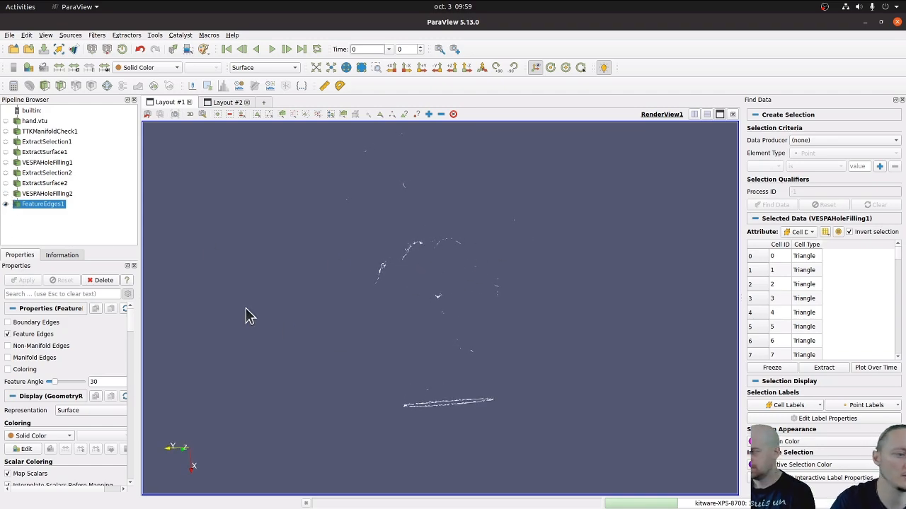
left_click(100, 281)
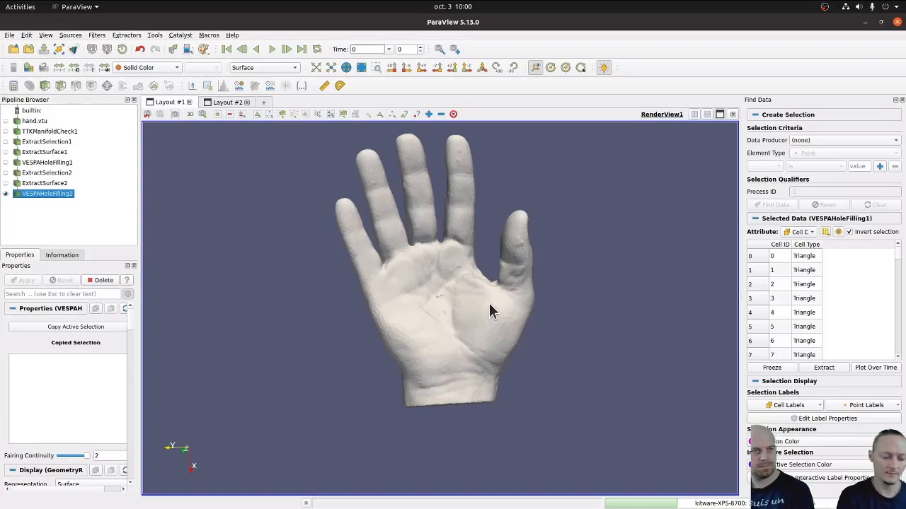
Step: Smooth the second hole-filling result with a TTK GeometrySmoother at 11 iterations, and delete the filter
key("ctrl+space")
type("ttk")
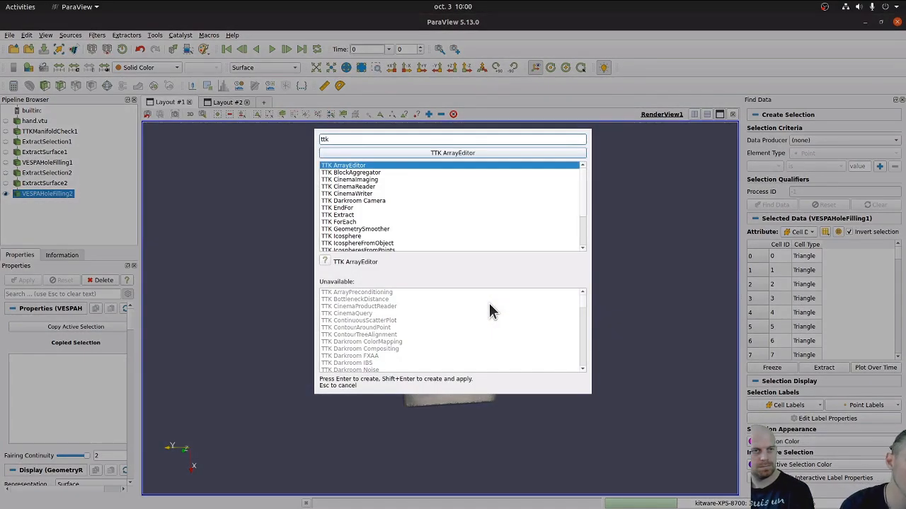
type(" smoo")
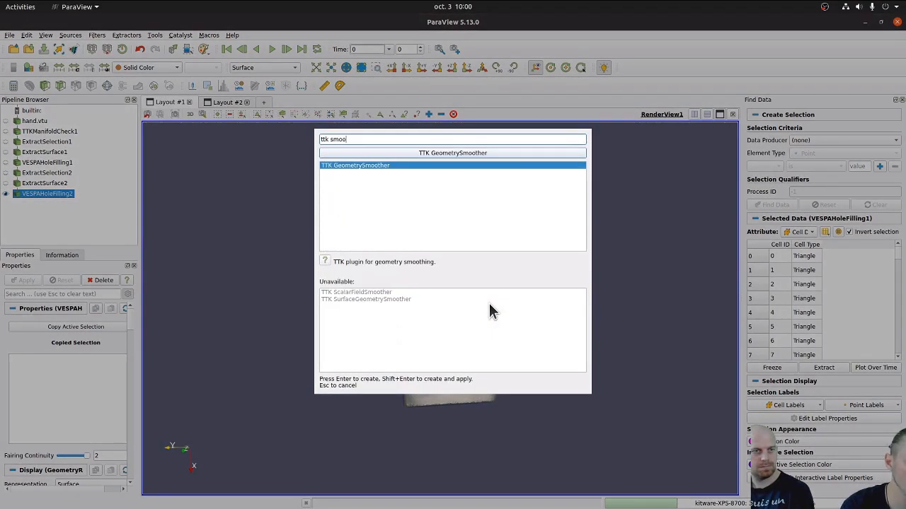
key("Return")
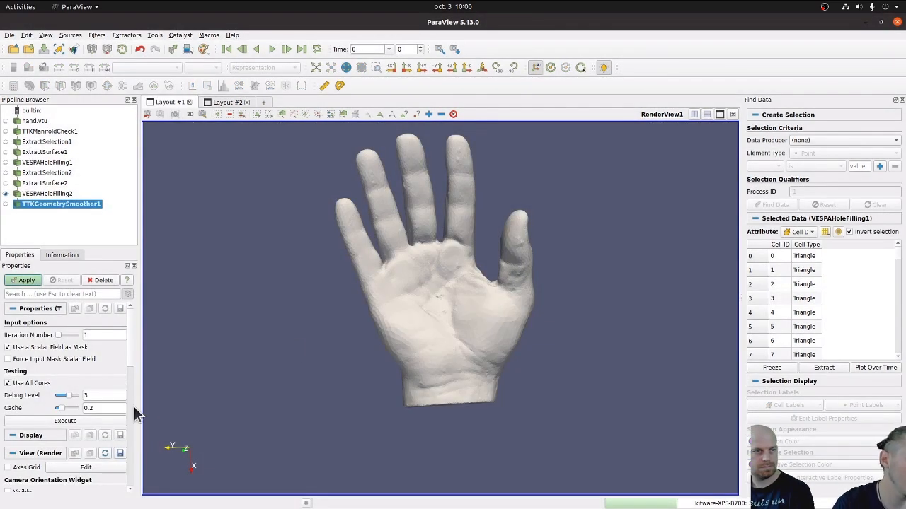
left_click(63, 335)
left_click(26, 280)
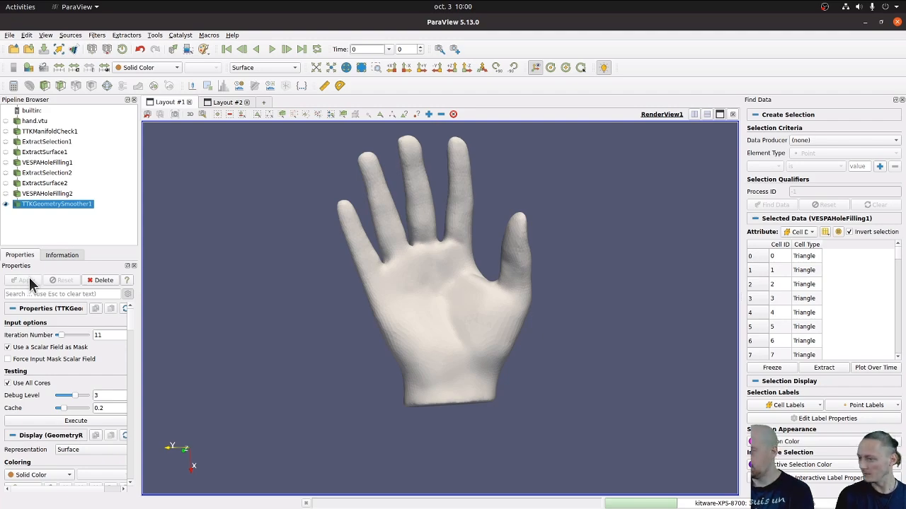
left_click(103, 281)
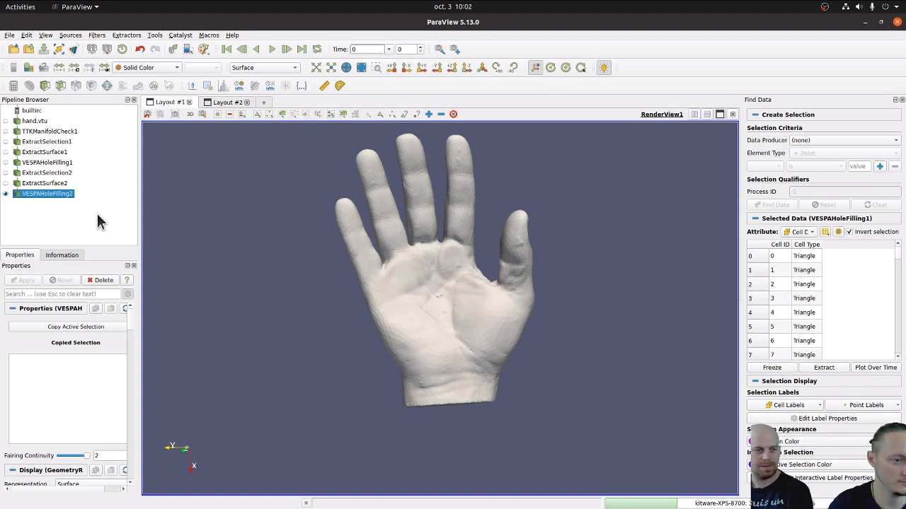
Step: Switch to the Google Slides presentation in Firefox and advance past the Questions slide to the Resources slide
key("alt+Tab")
key("alt+Tab")
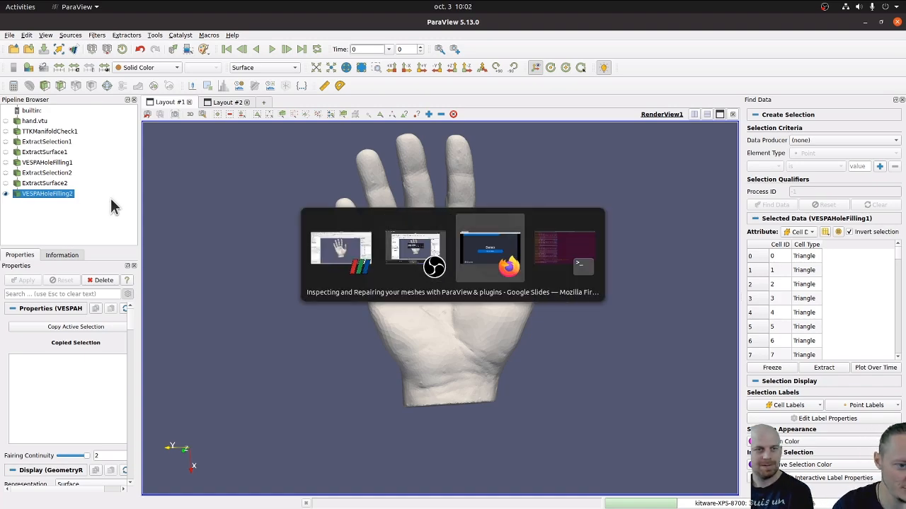
key("Right")
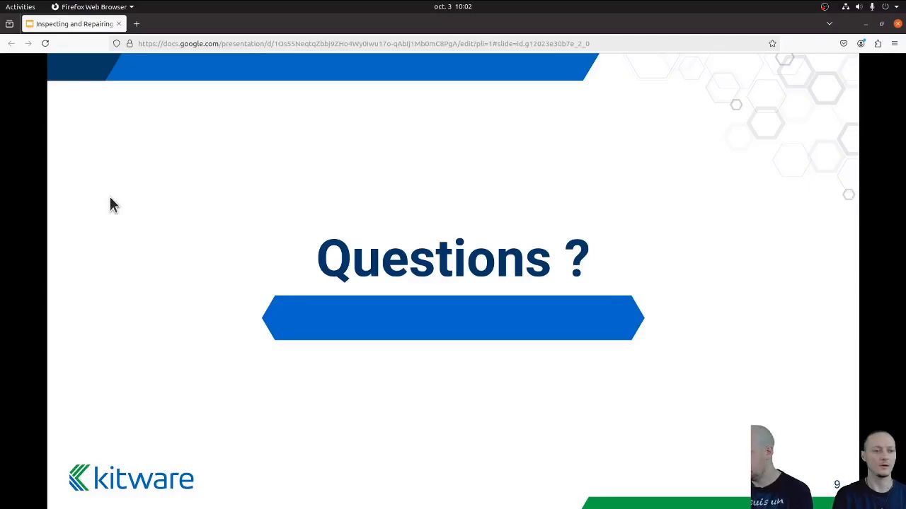
key("Right")
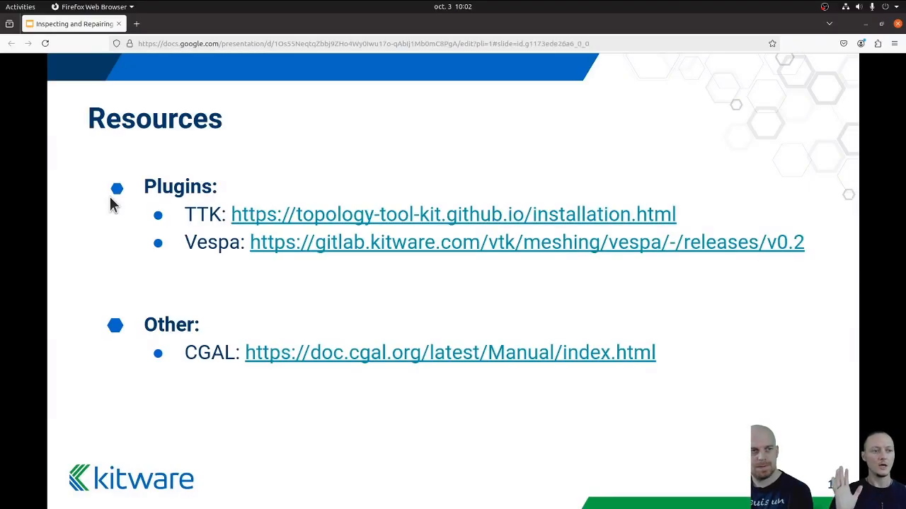